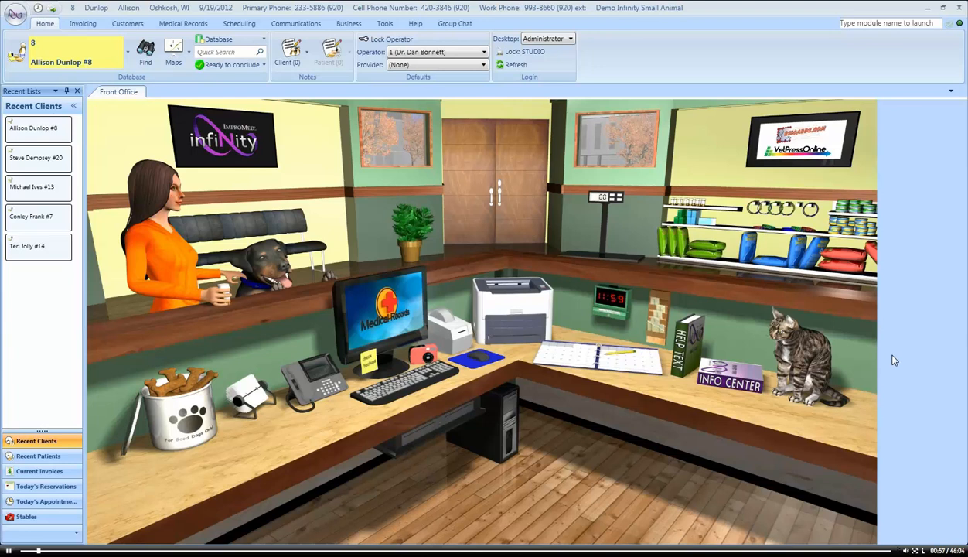
Try opening EasyTime from the appointment book and by typing 'easy' in the module launcher.
left_click(591, 371)
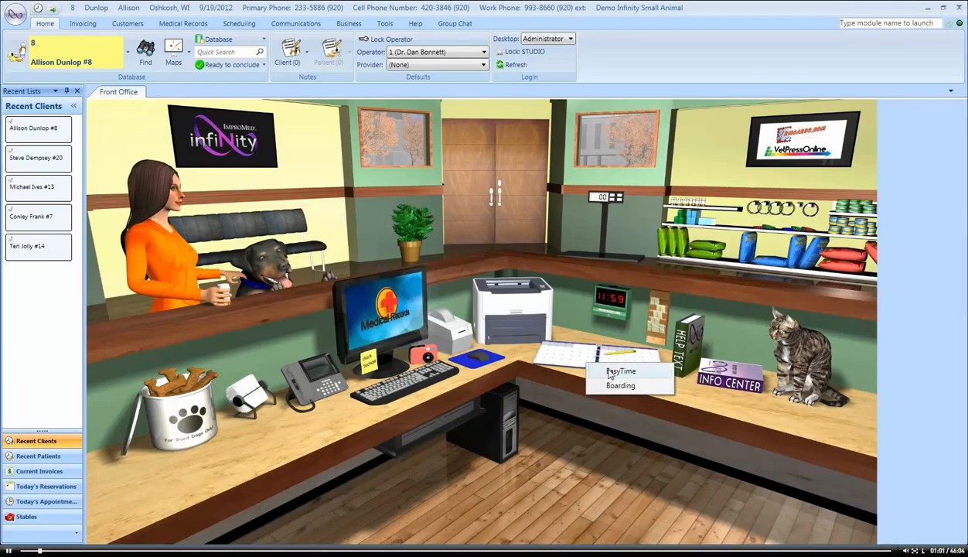
left_click(859, 24)
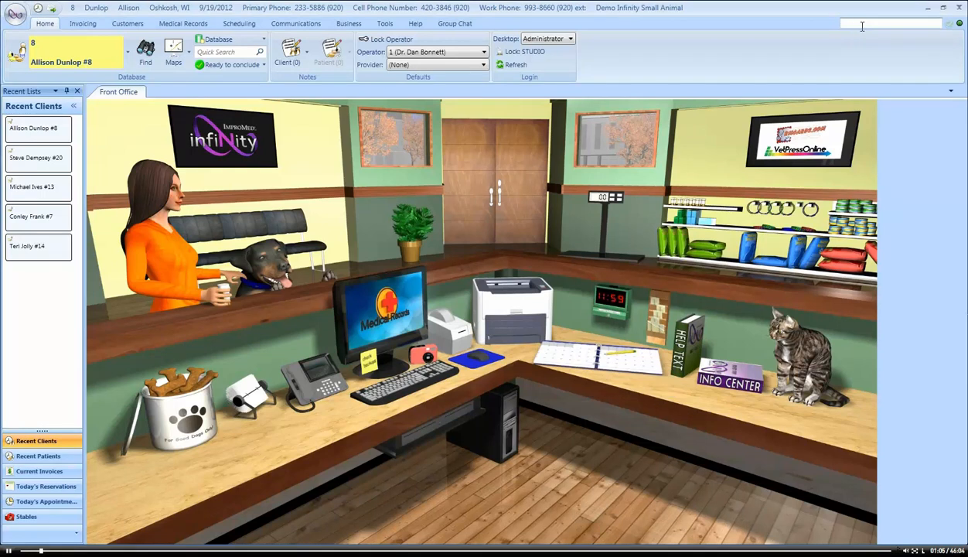
type("easy")
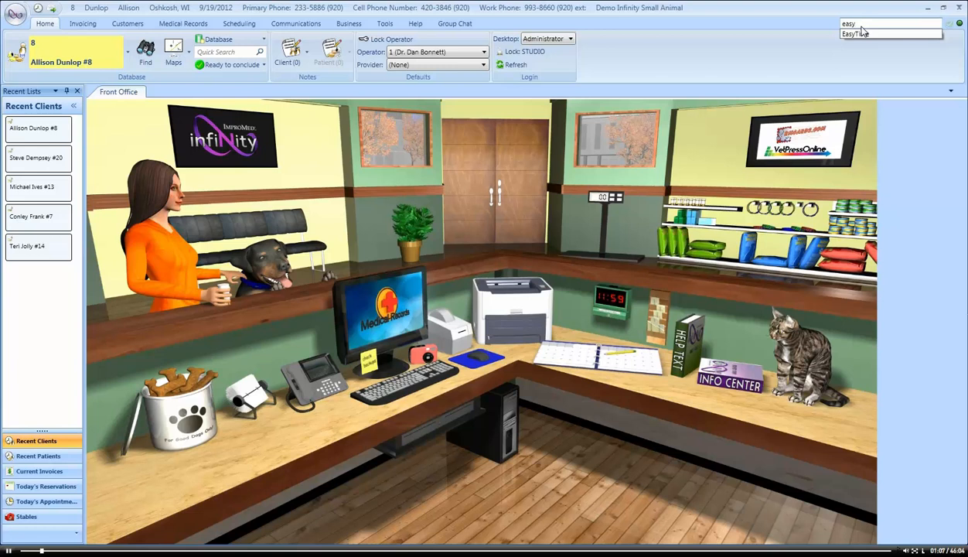
left_click(795, 52)
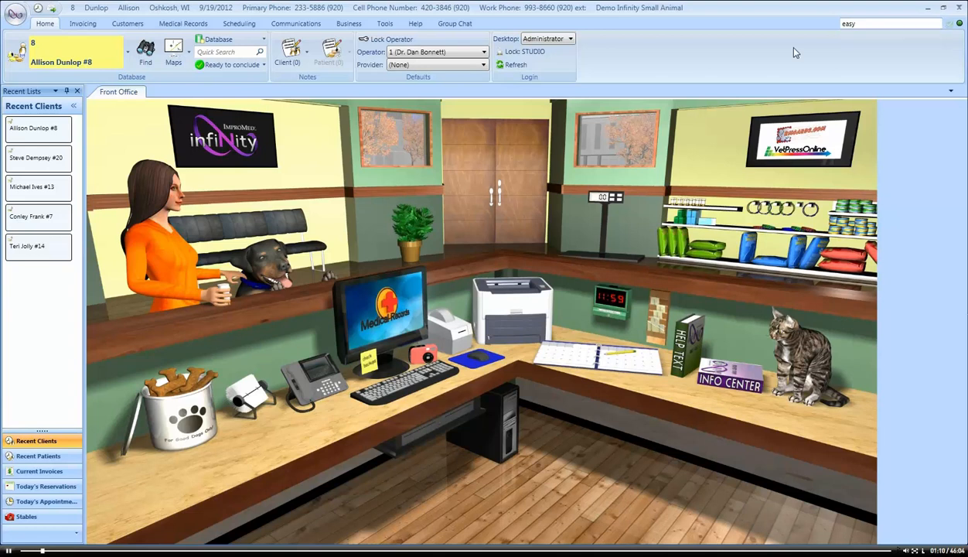
Show the Scheduling ribbon and launch EasyTime from the application menu's Modules list.
left_click(245, 24)
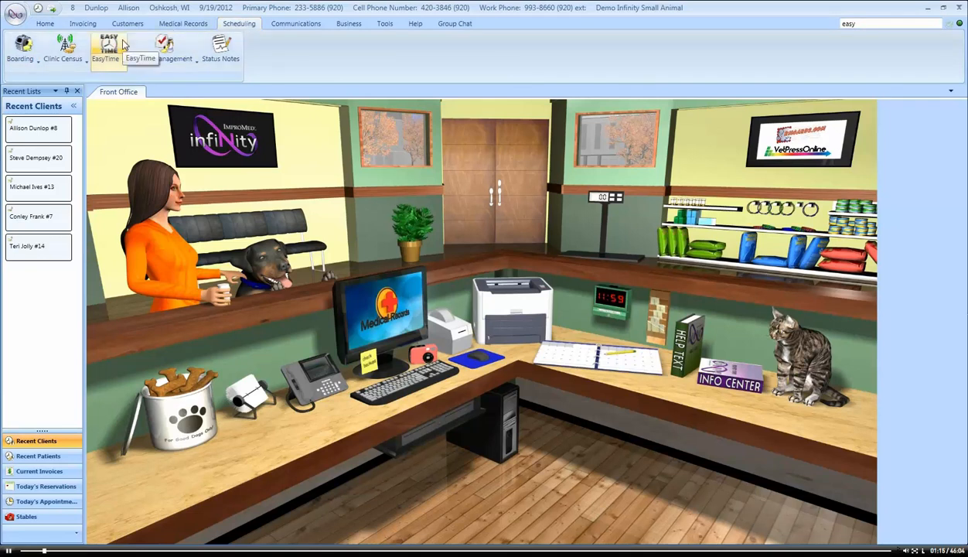
left_click(19, 14)
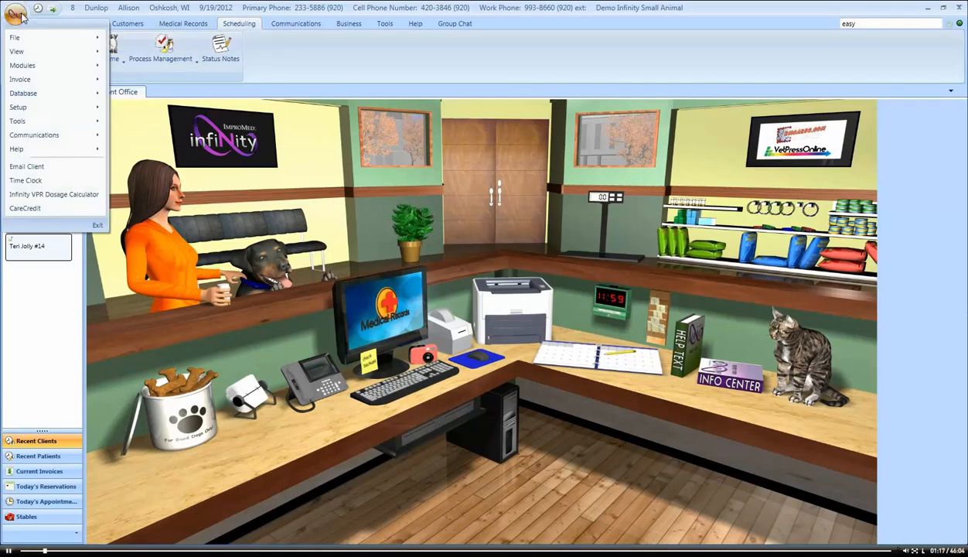
mouse_move(29, 67)
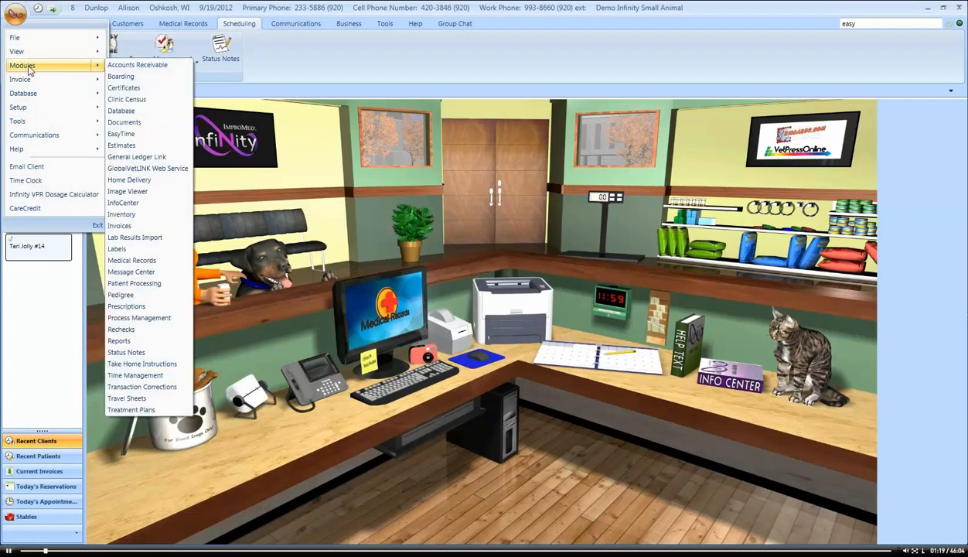
left_click(128, 135)
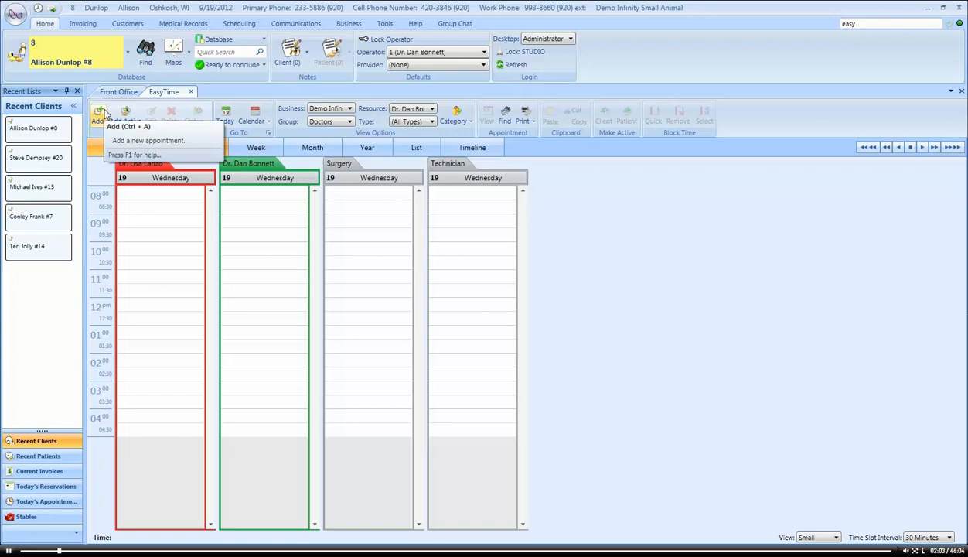
right_click(279, 221)
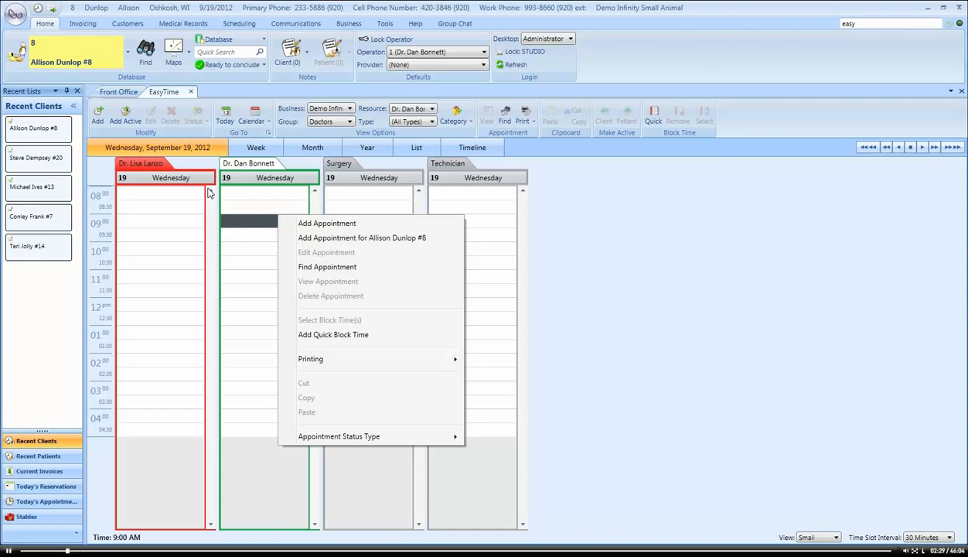
left_click(151, 198)
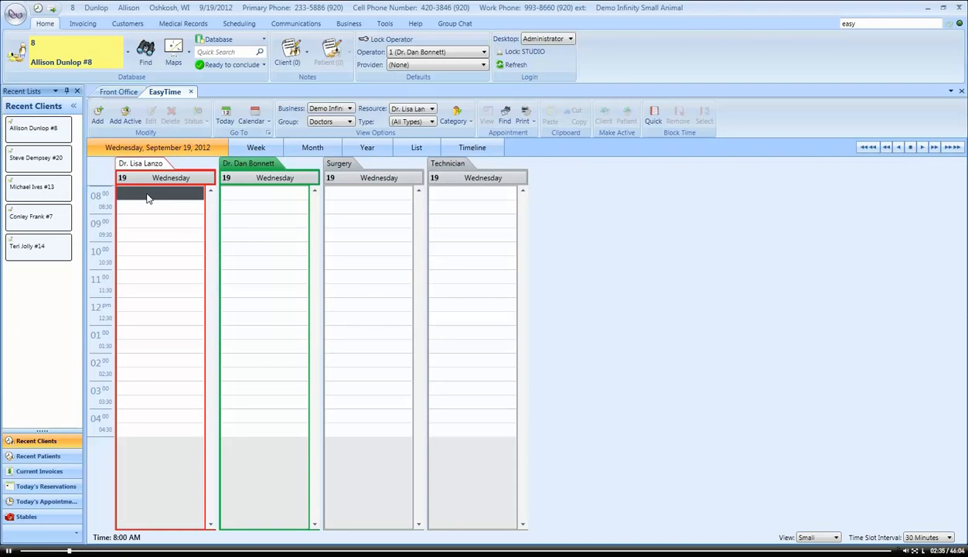
left_click(99, 117)
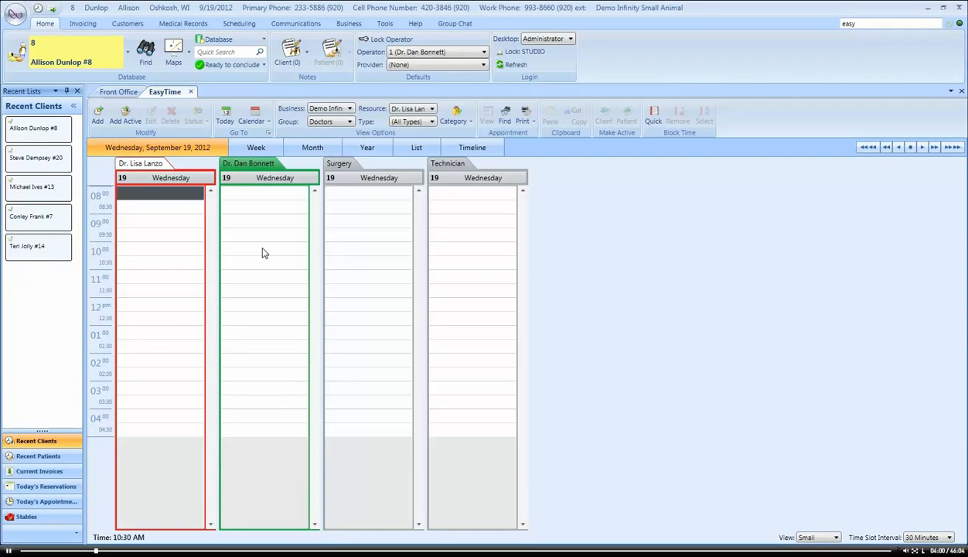
Cancel the Add Appointment dialog without booking anything.
left_click(692, 106)
right_click(177, 197)
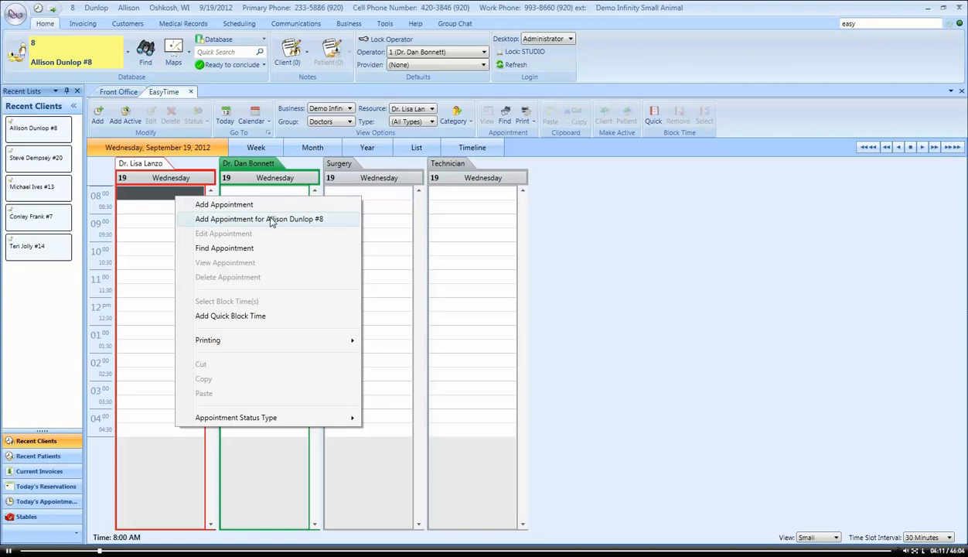
left_click(124, 120)
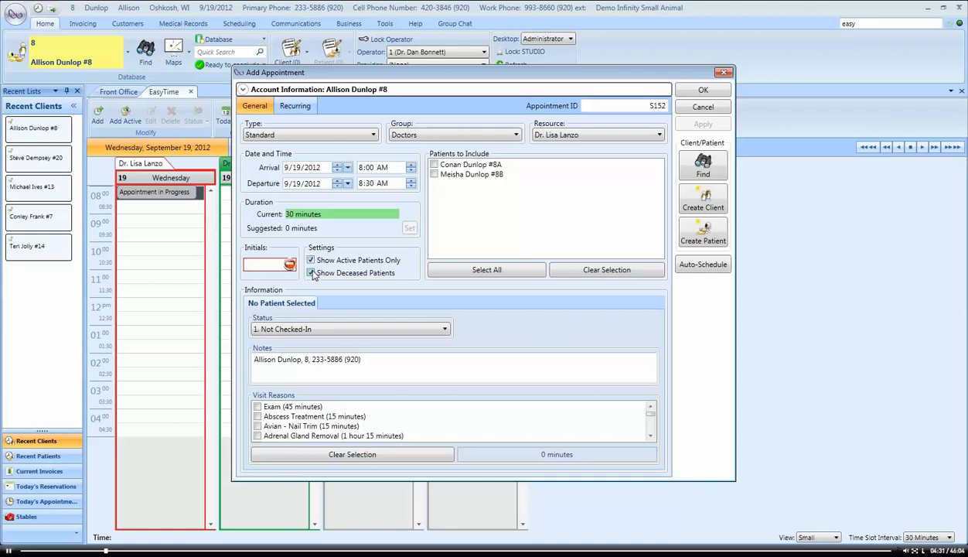
left_click(312, 273)
left_click(310, 260)
left_click(700, 108)
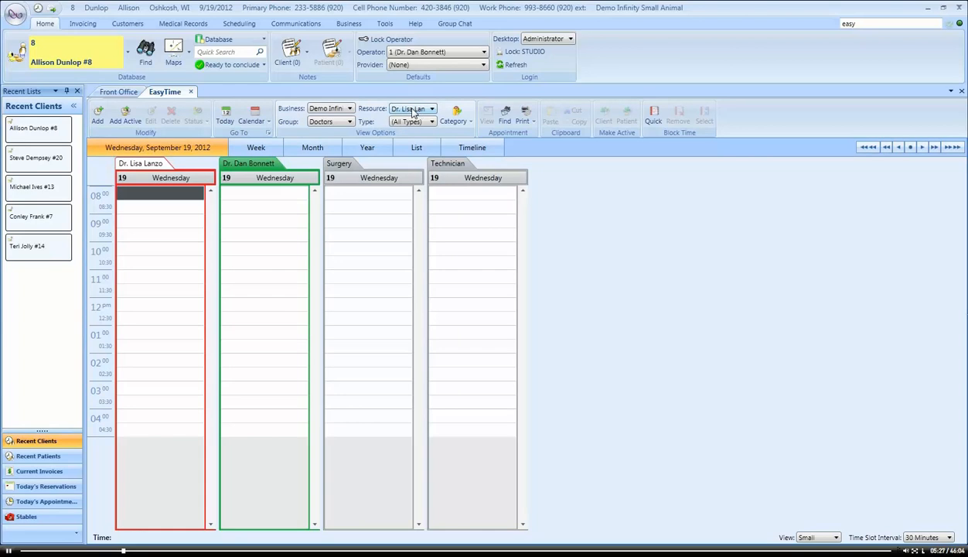
left_click(256, 147)
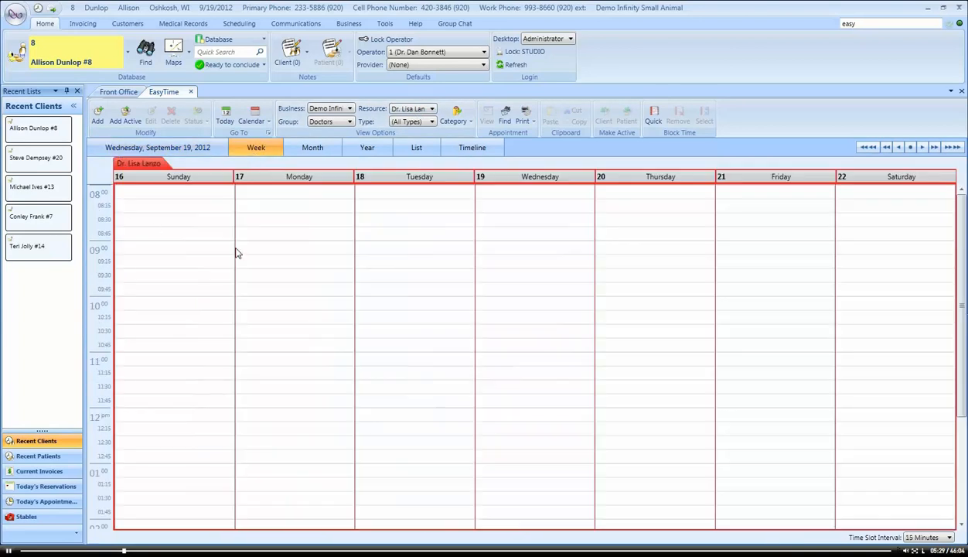
left_click(197, 149)
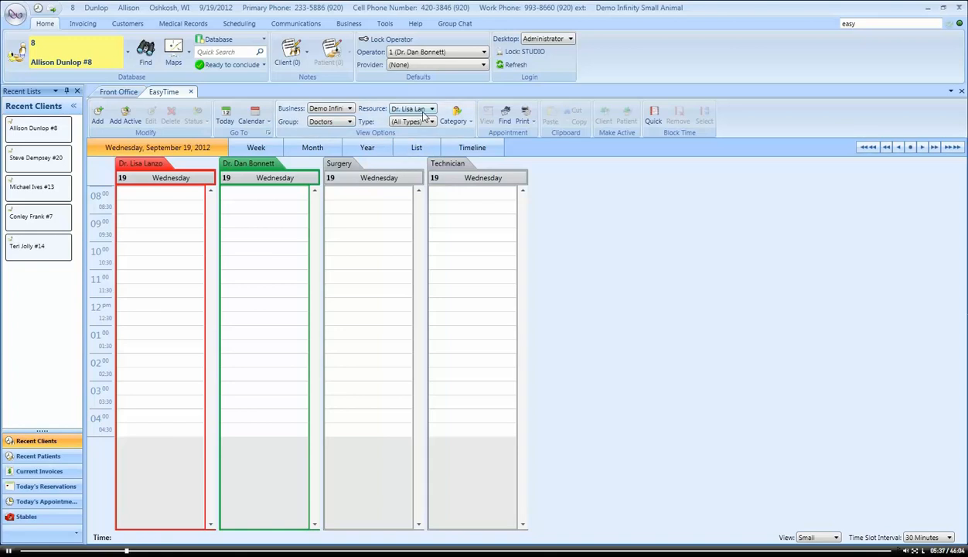
left_click(285, 251)
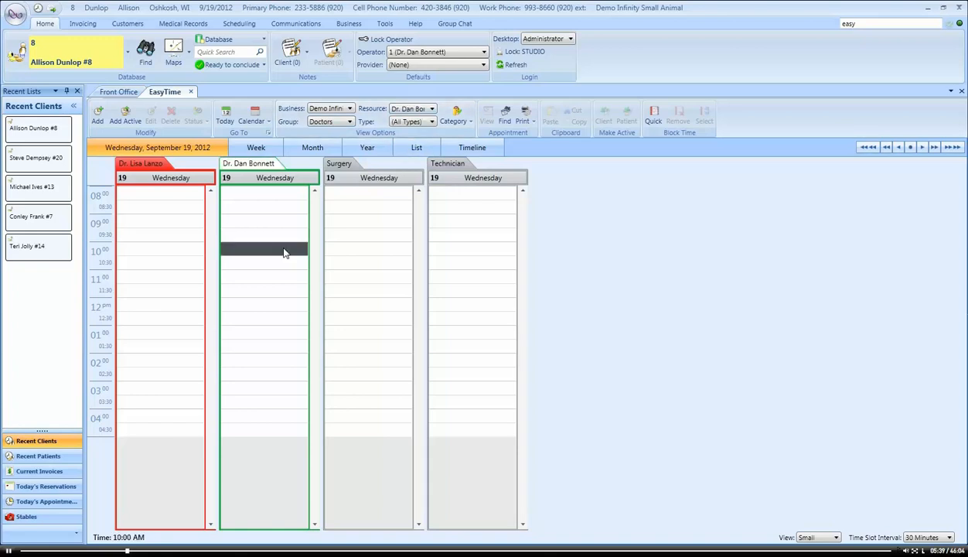
left_click(272, 153)
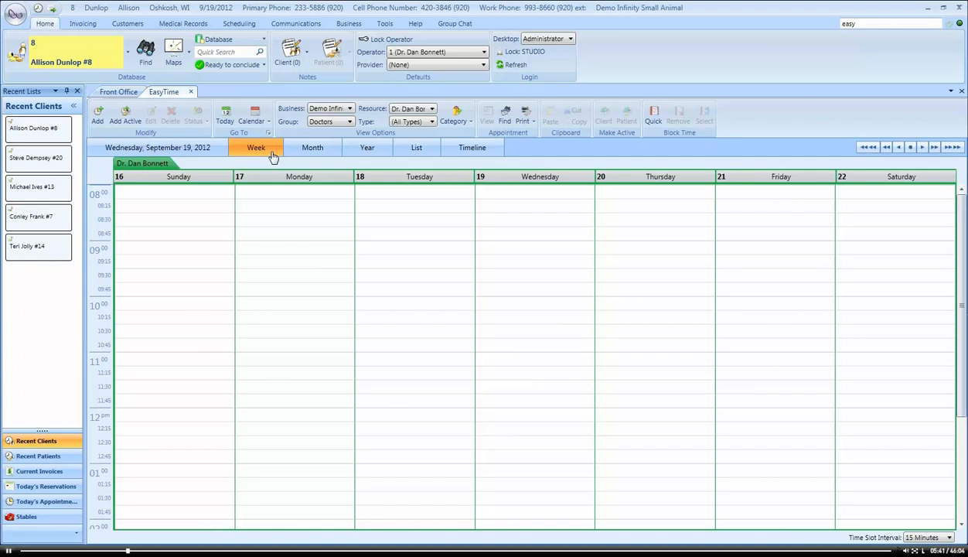
left_click(201, 152)
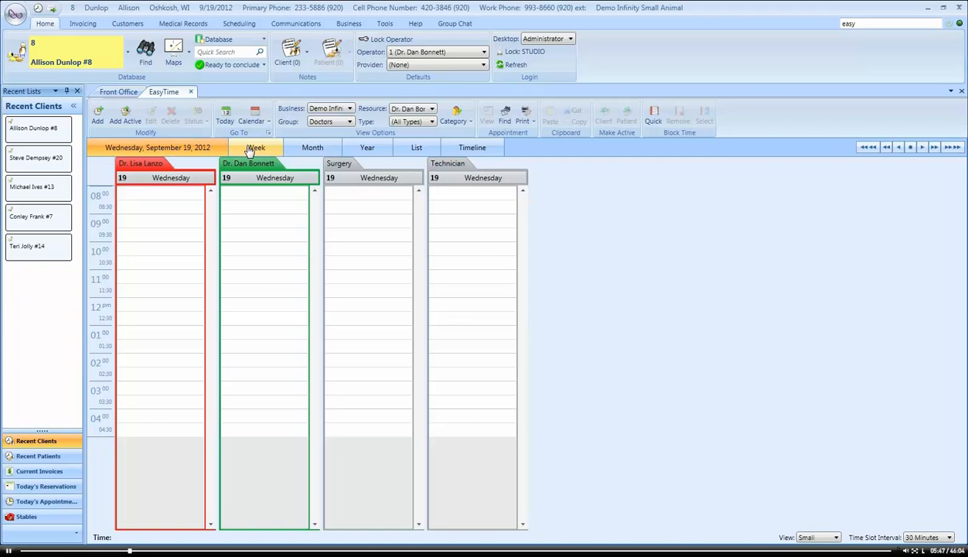
left_click(310, 152)
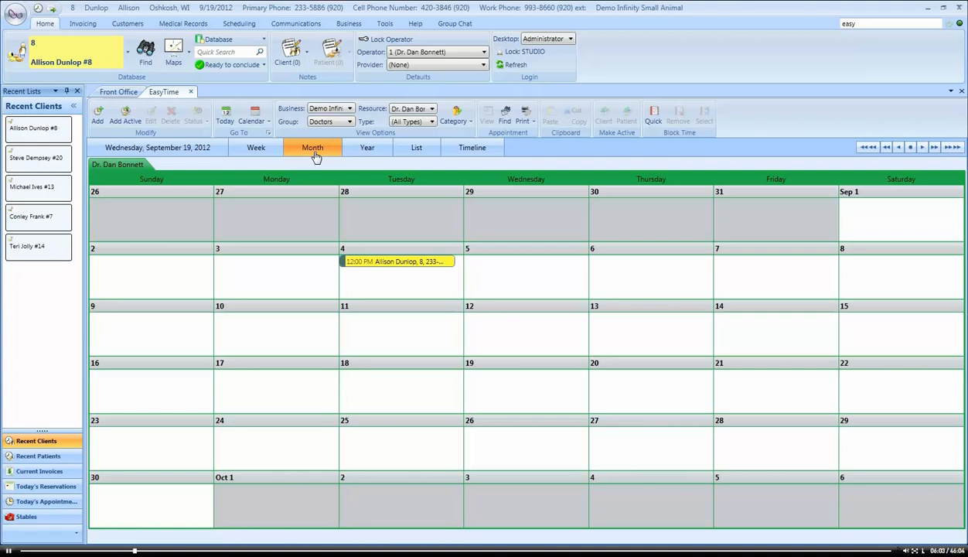
Inspect the September 4 appointment's options, then select Tuesday, September 4 as the date.
left_click(377, 266)
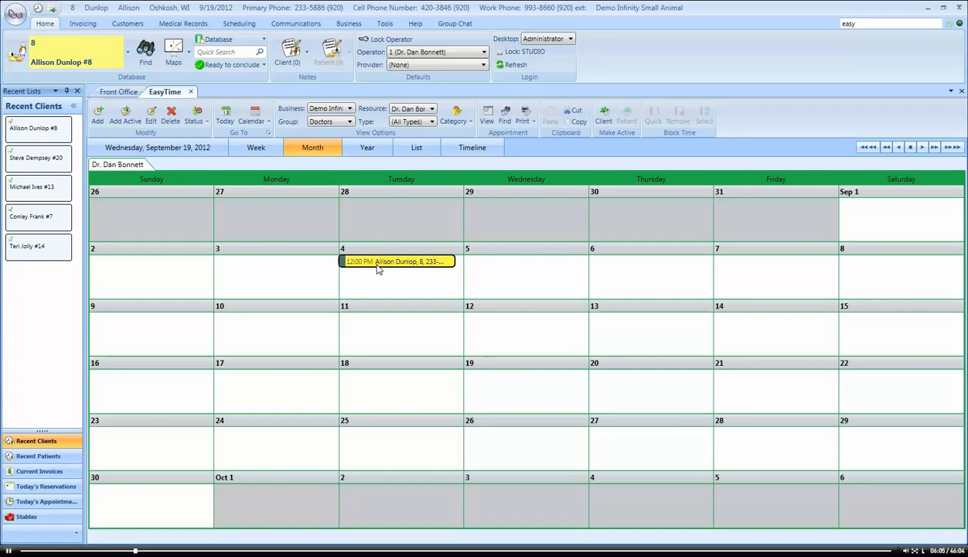
right_click(376, 266)
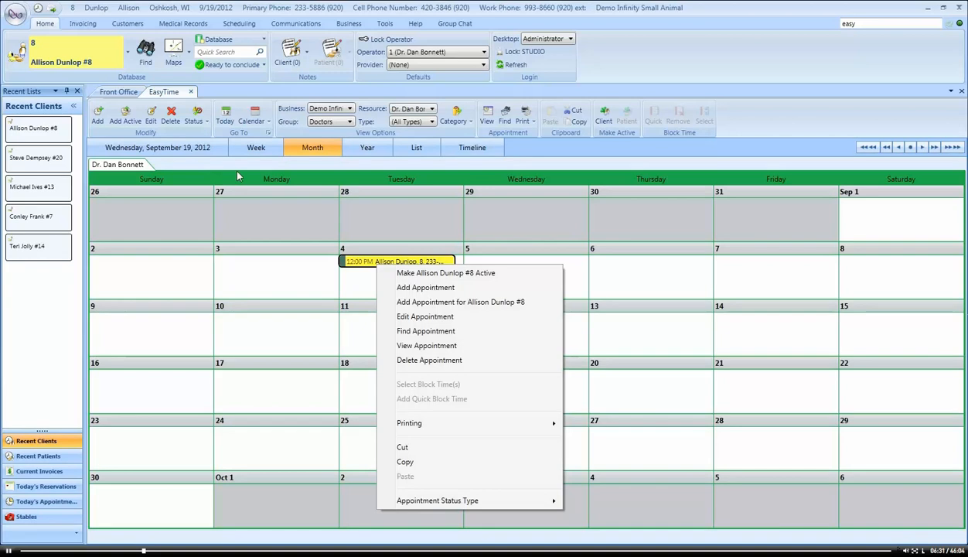
left_click(348, 286)
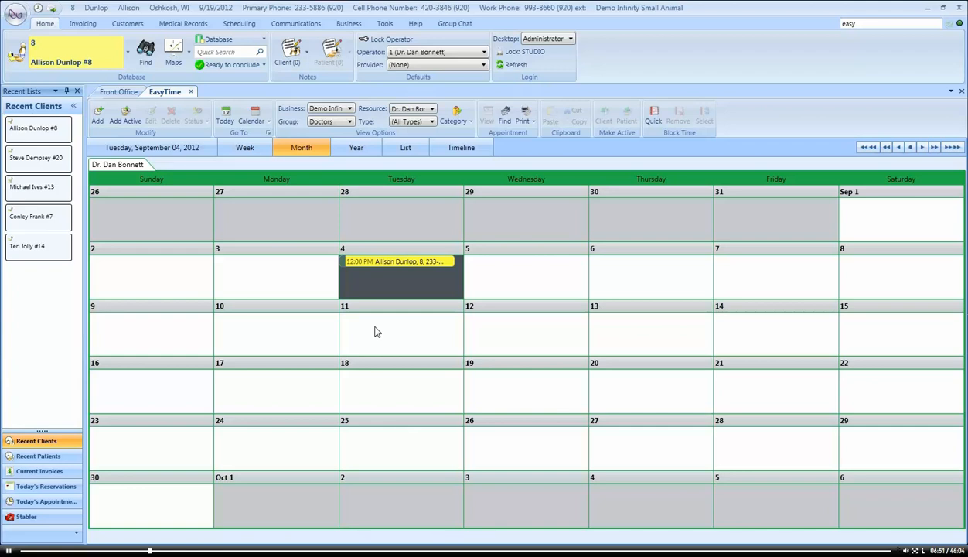
Switch to List view and pick September 4 in the mini calendar.
left_click(406, 149)
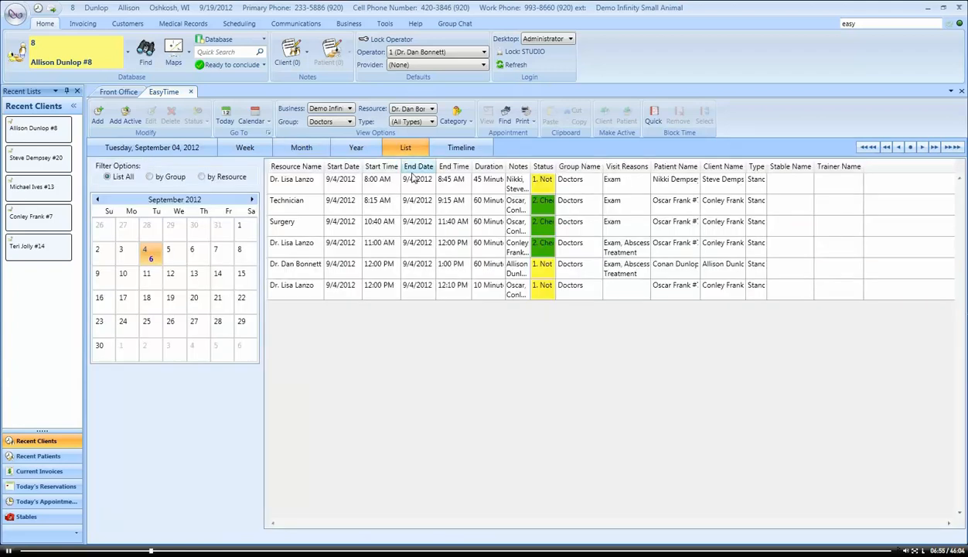
left_click(151, 257)
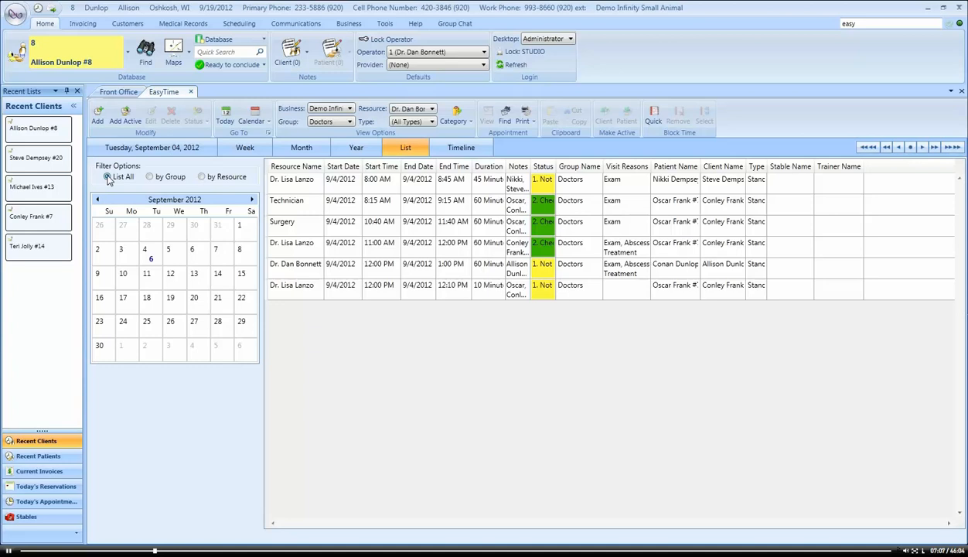
left_click(154, 178)
left_click(202, 177)
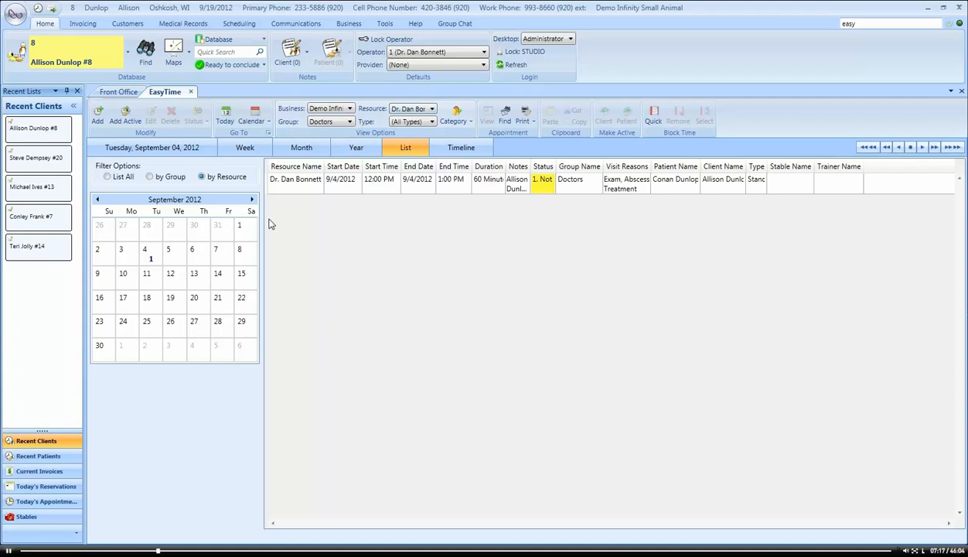
left_click(109, 178)
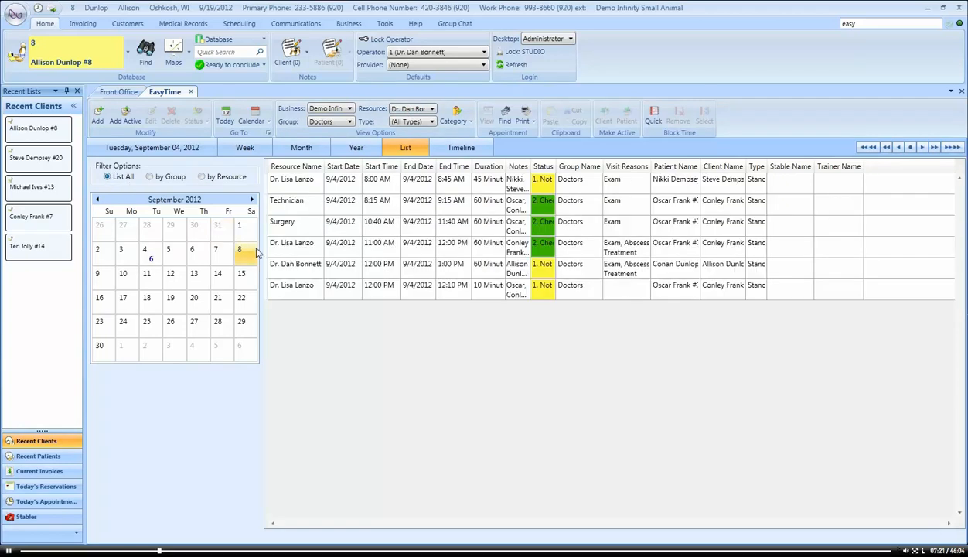
Show the context menu for the 8:00 AM appointment in the list.
right_click(371, 190)
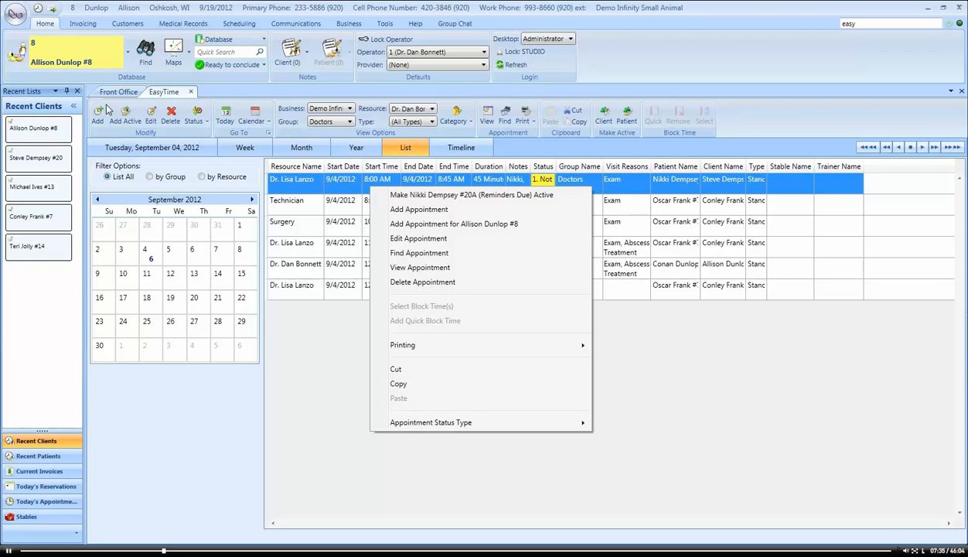
left_click(177, 151)
left_click(240, 149)
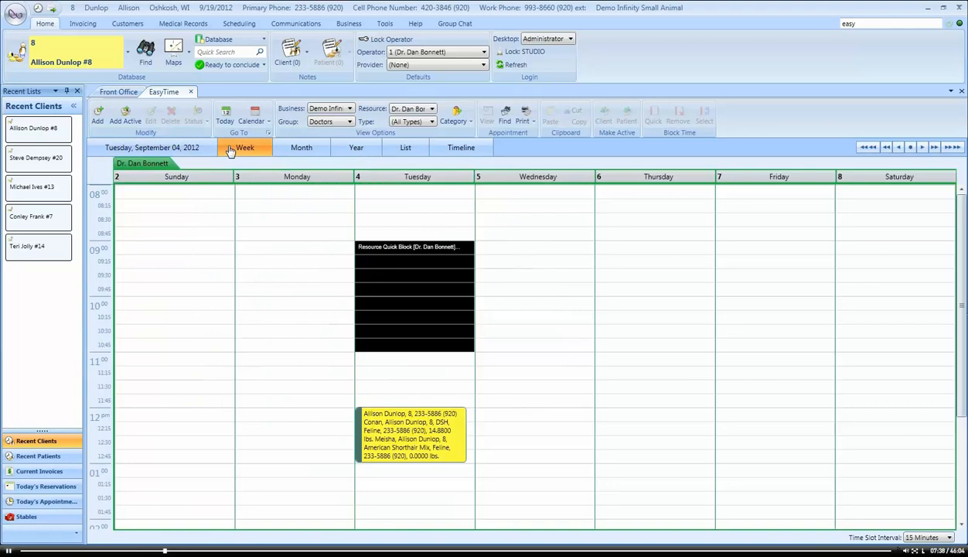
left_click(287, 151)
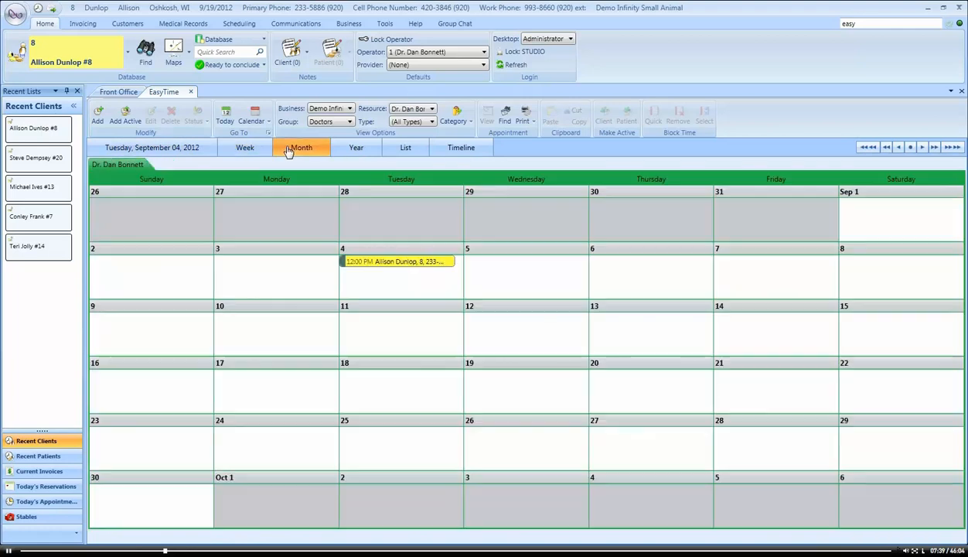
left_click(353, 147)
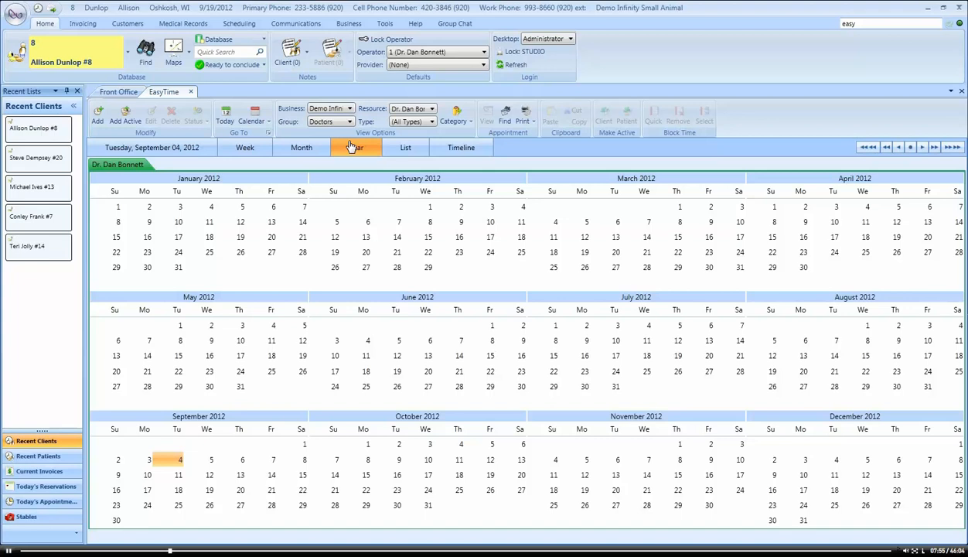
left_click(911, 147)
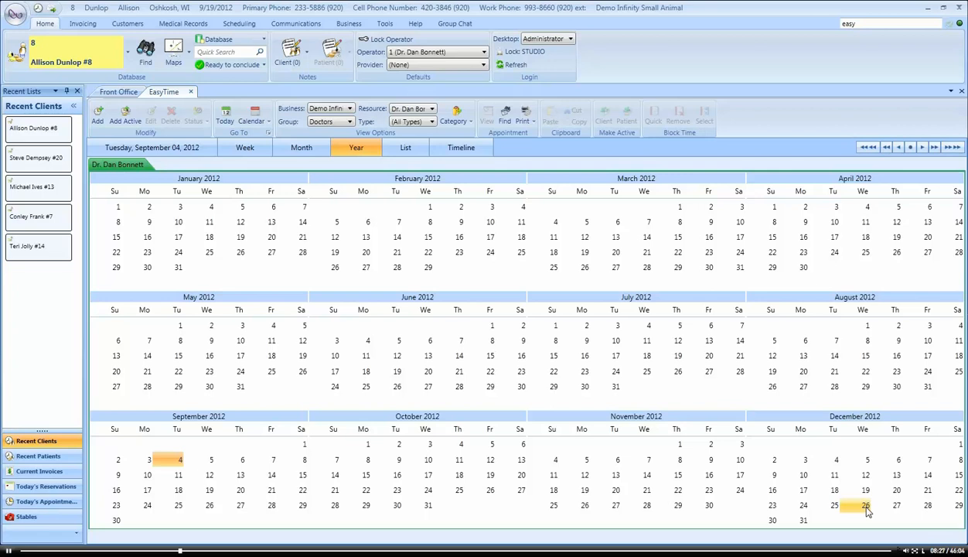
Return to the day view and use the calendar picker to jump to December 26, 2012.
left_click(194, 152)
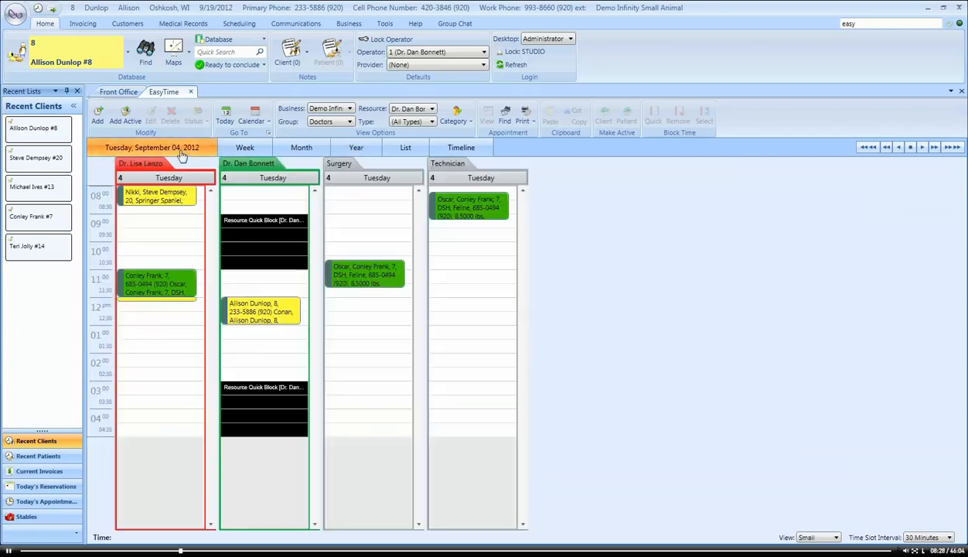
left_click(263, 124)
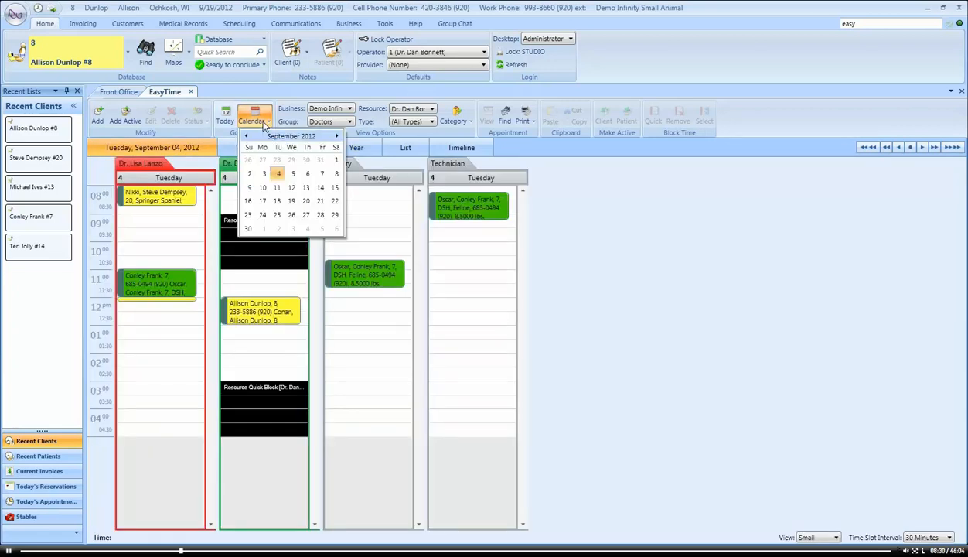
left_click(338, 137)
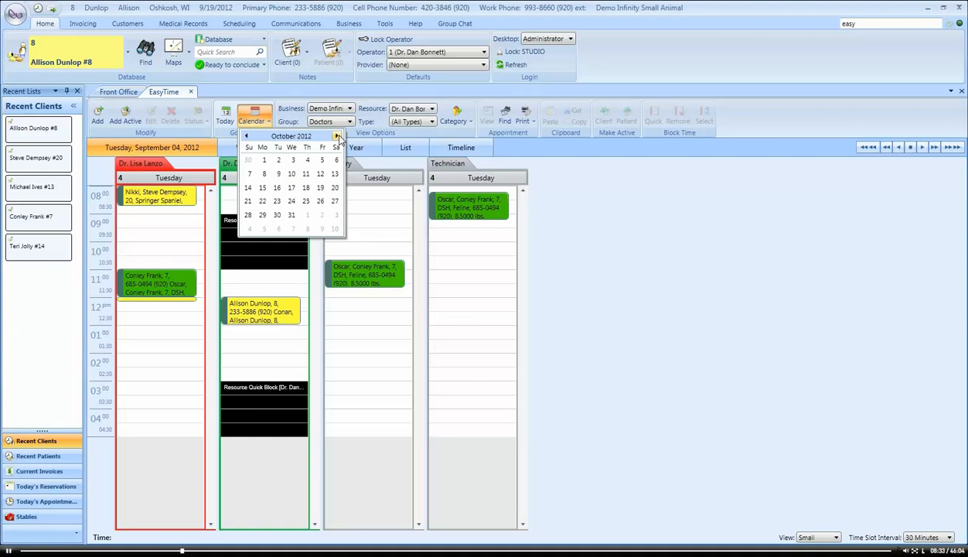
left_click(338, 137)
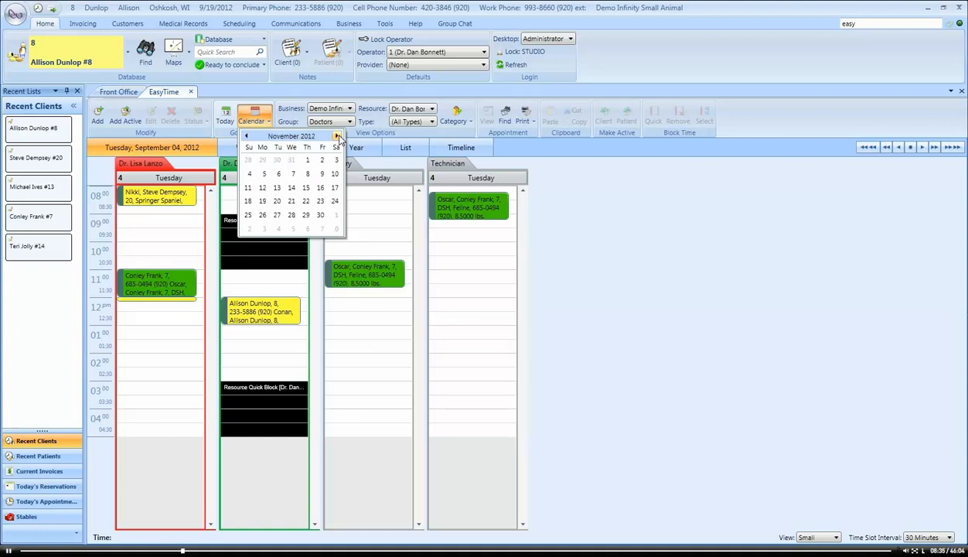
left_click(338, 137)
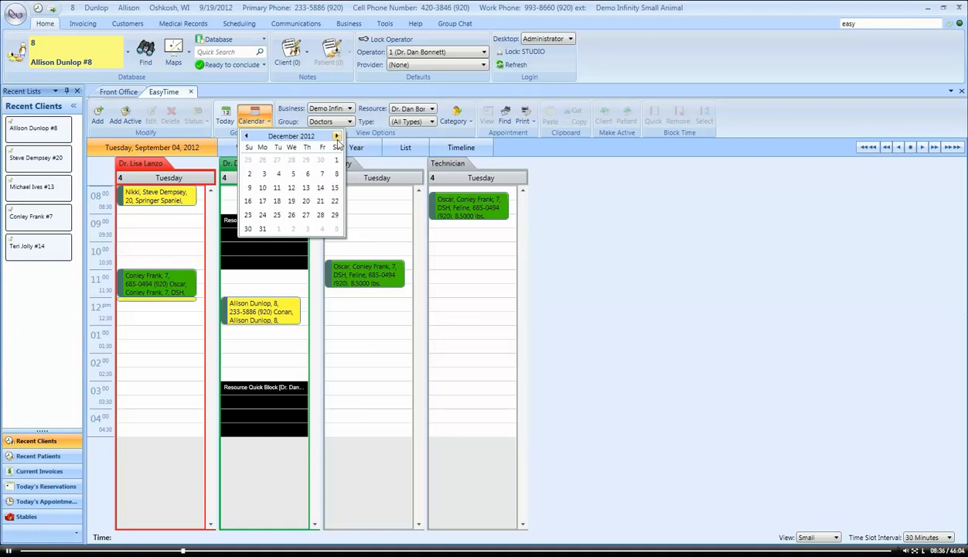
left_click(293, 216)
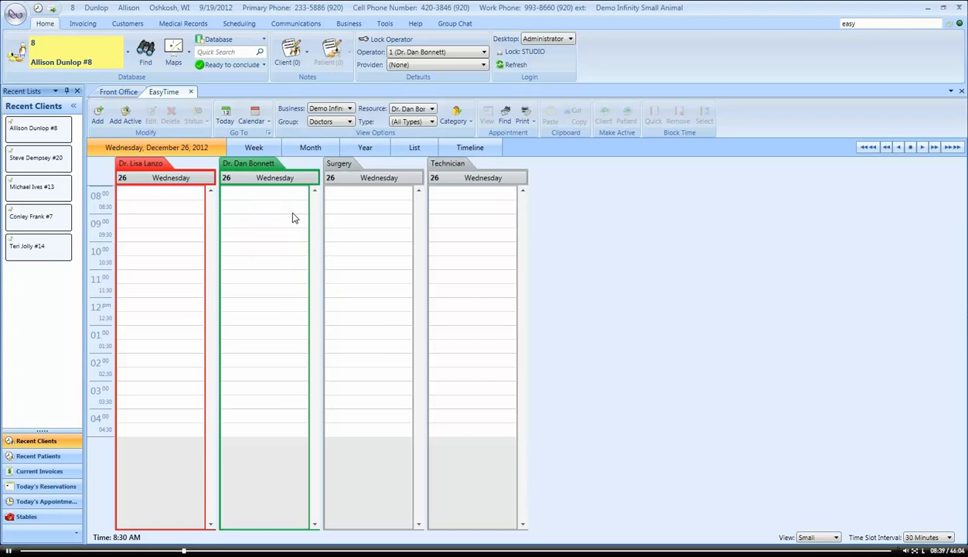
Pick December 27, 2012 from the year calendar and show its empty day schedule.
left_click(372, 152)
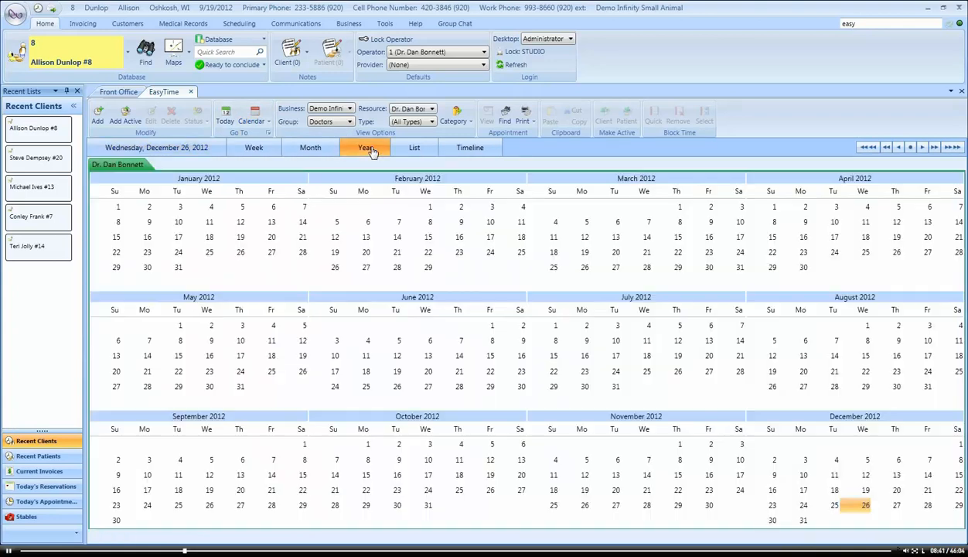
left_click(890, 510)
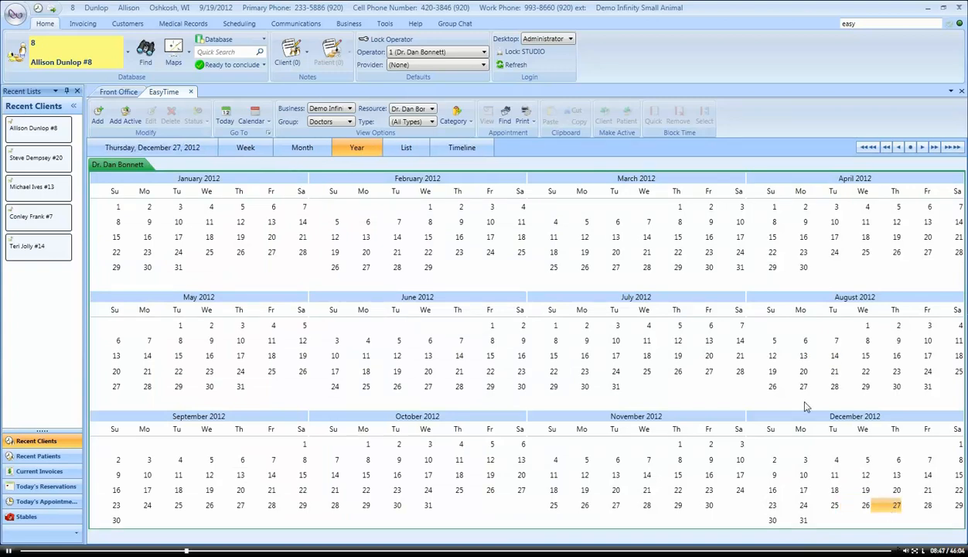
left_click(197, 149)
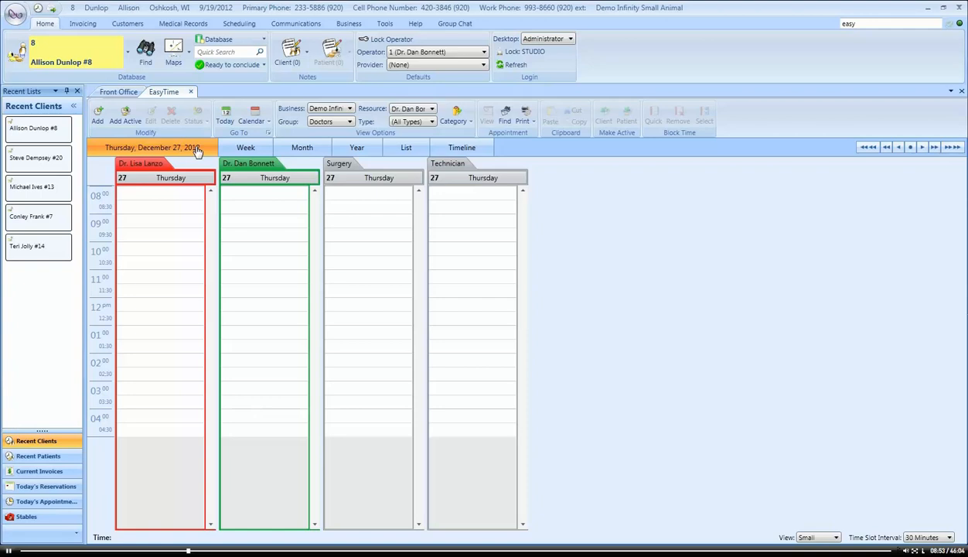
left_click(378, 151)
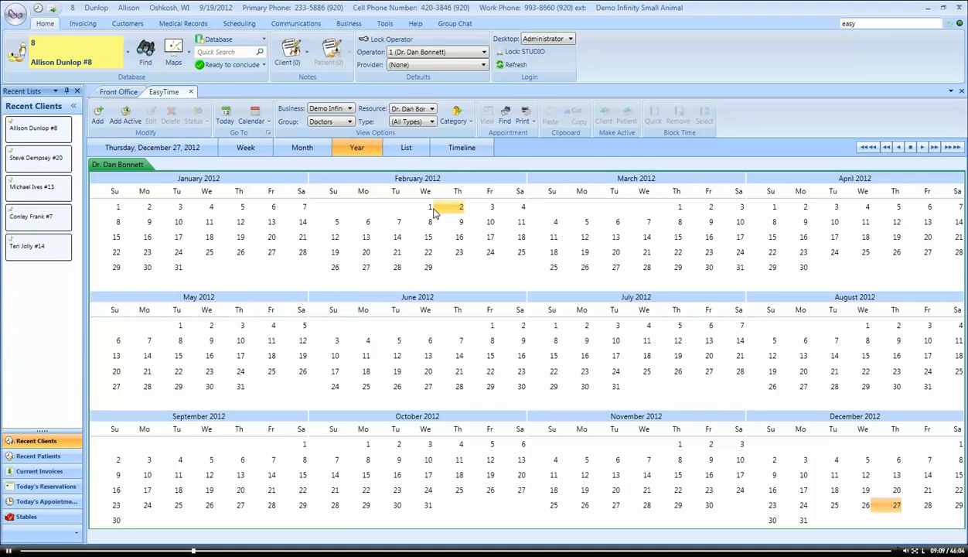
left_click(200, 151)
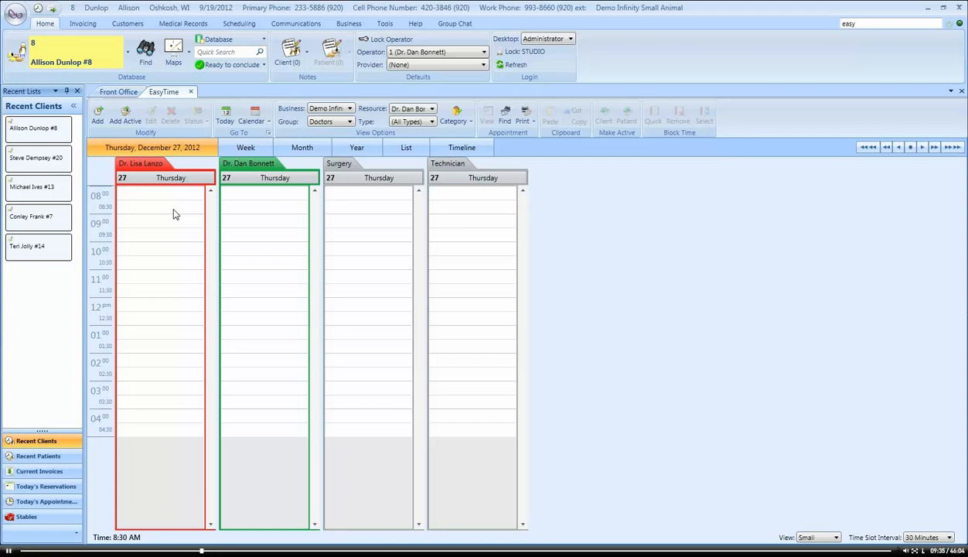
Pick Tuesday, September 4, 2012 from the month calendar and display it as a timeline.
left_click(457, 152)
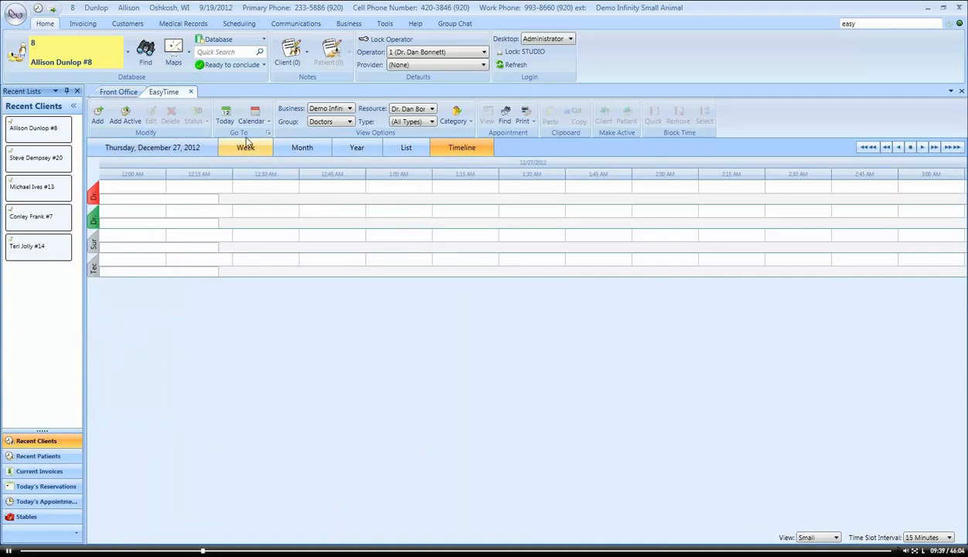
left_click(226, 120)
left_click(306, 151)
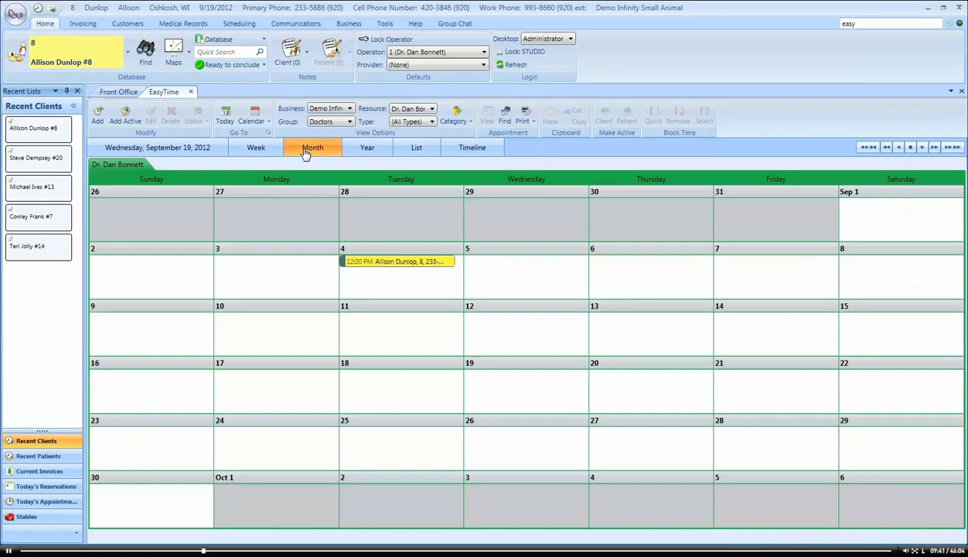
left_click(367, 277)
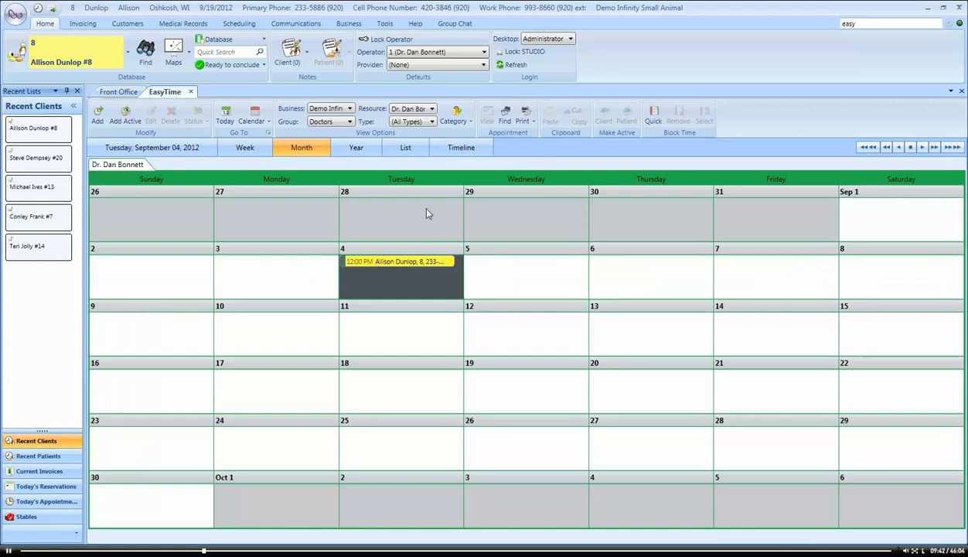
left_click(458, 152)
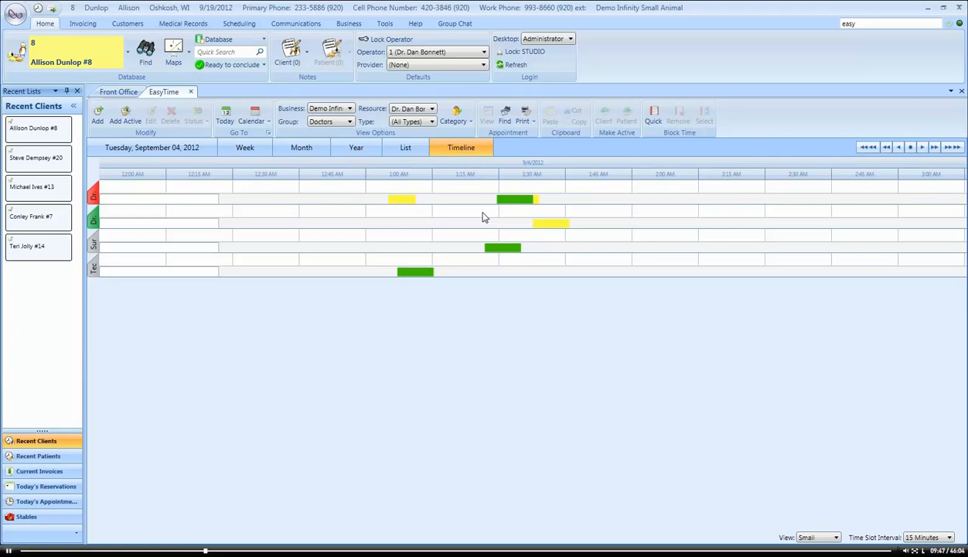
Scroll September 4's timeline to midday and select the first doctor's 1:00 PM cell.
left_click_drag(185, 198, 399, 210)
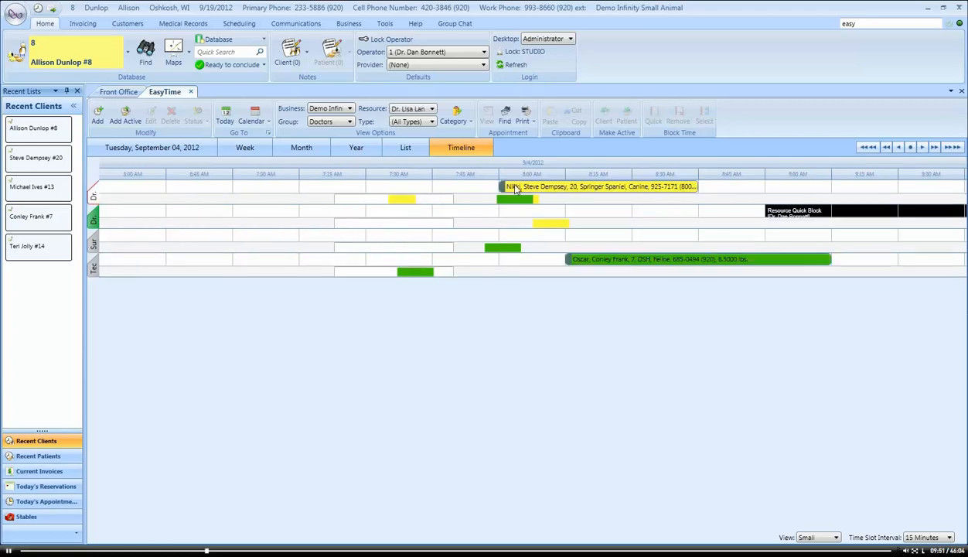
mouse_move(514, 188)
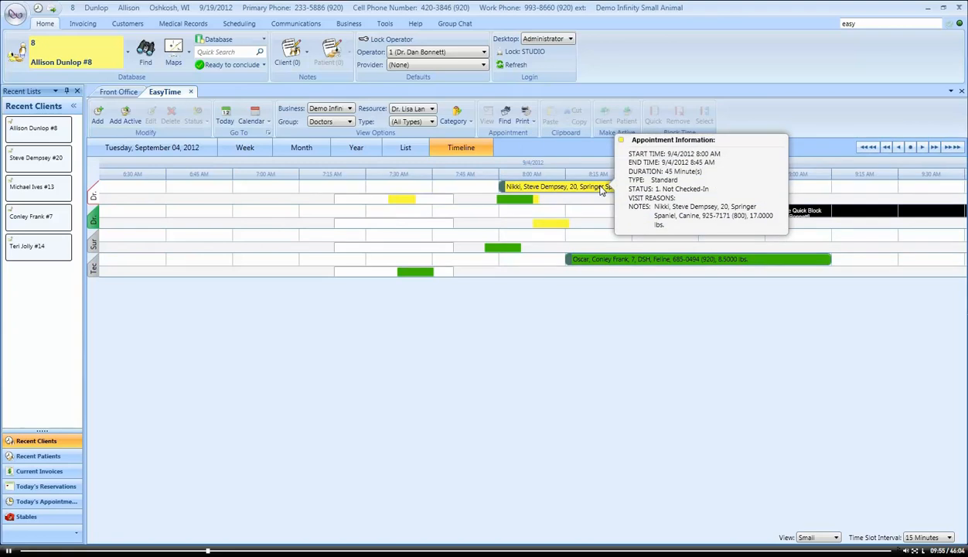
left_click_drag(424, 200, 418, 222)
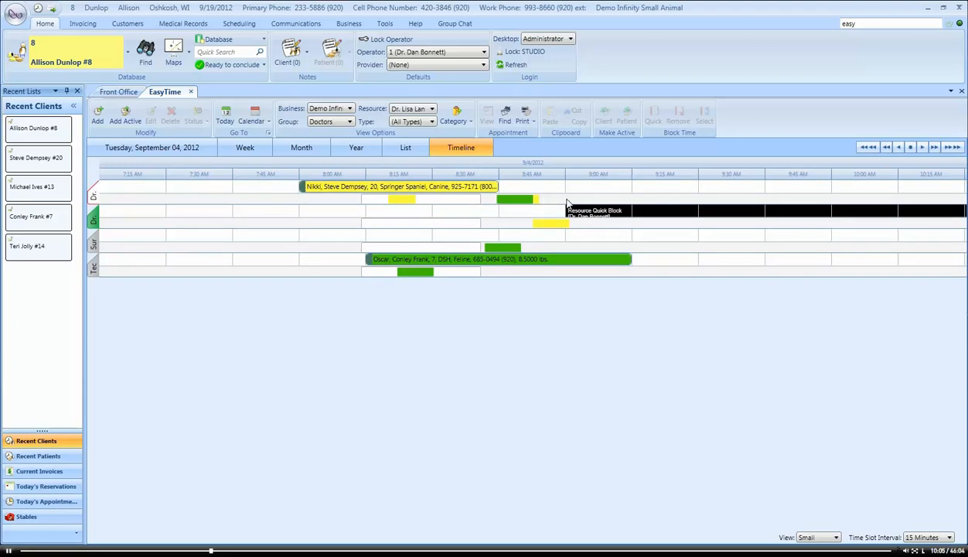
left_click(591, 200)
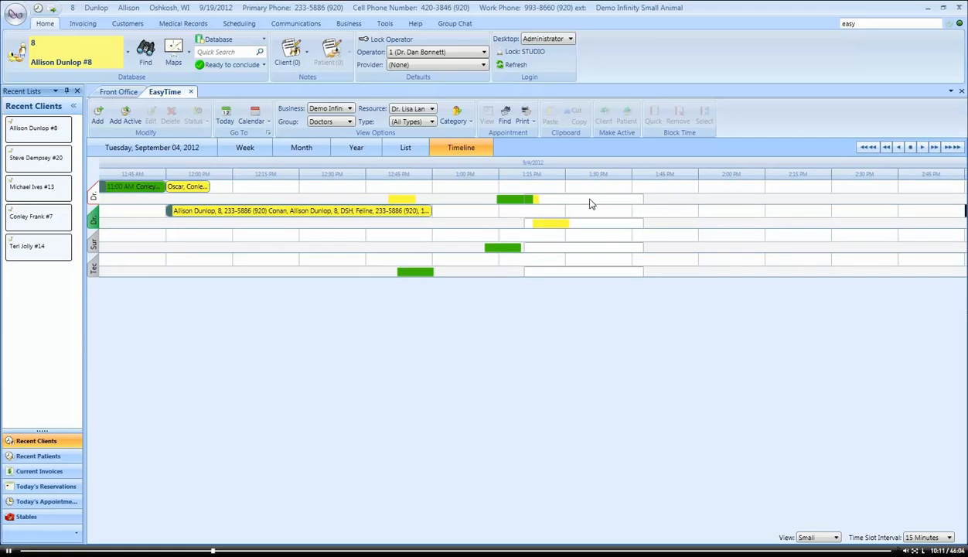
left_click(479, 192)
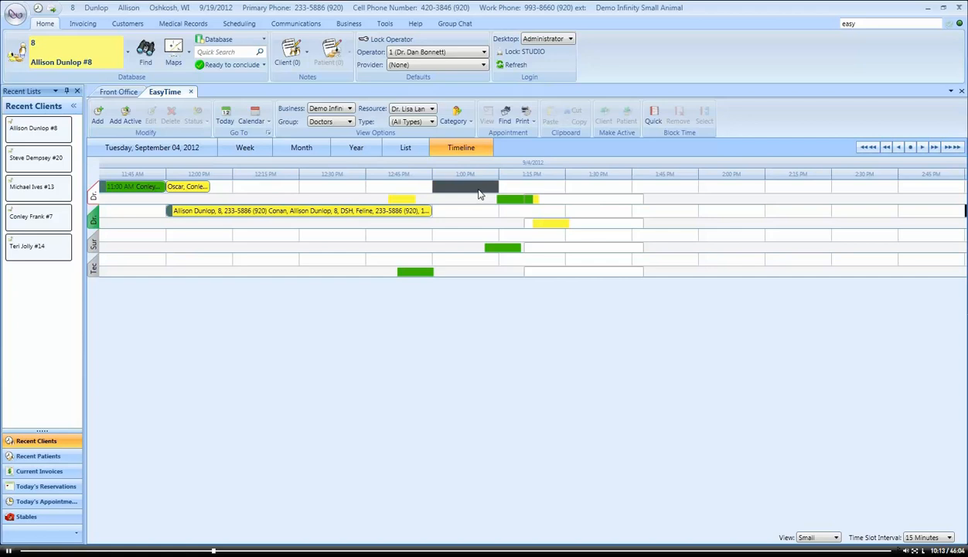
Start an appointment for the current client at 1:00 PM, then return to the day schedule.
right_click(478, 194)
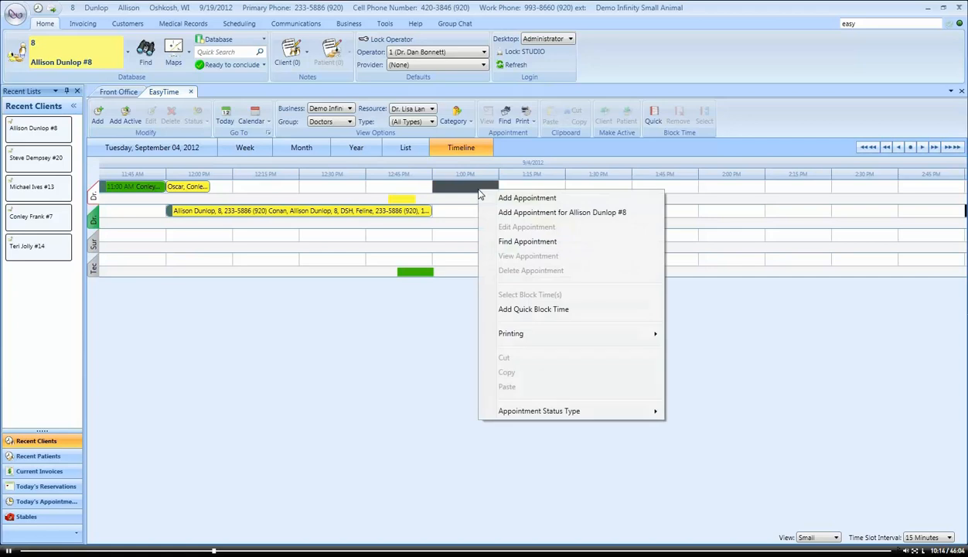
left_click(514, 213)
left_click(190, 148)
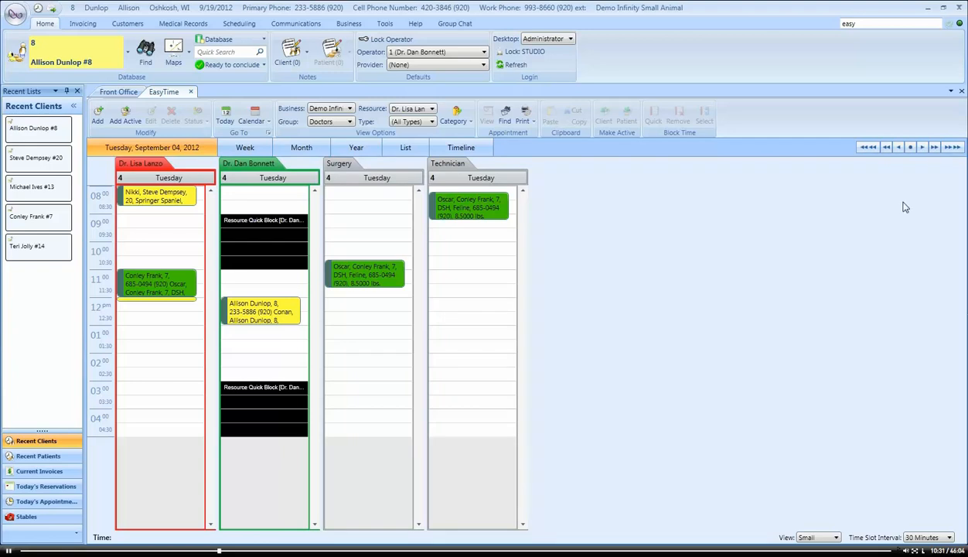
Check an appointment's information card, then bring up the Time Slot Interval choices.
mouse_move(499, 216)
left_click(917, 537)
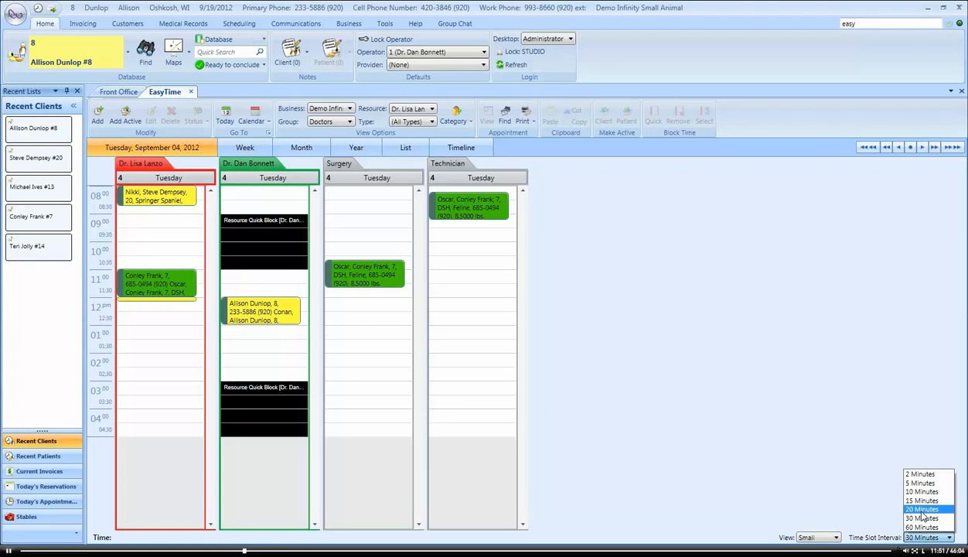
Try 20-, 2- and 60-minute time slot intervals before settling on 10-minute slots.
left_click(922, 510)
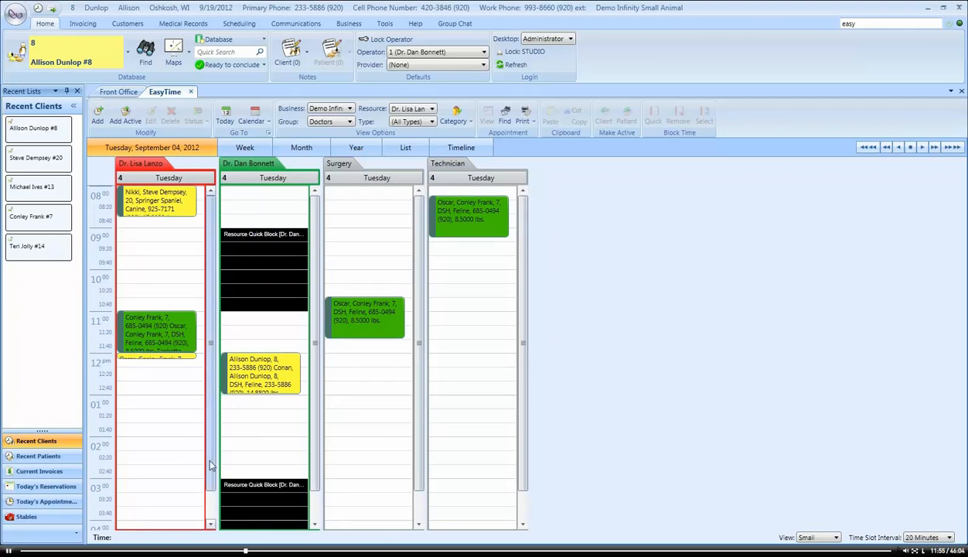
left_click(211, 524)
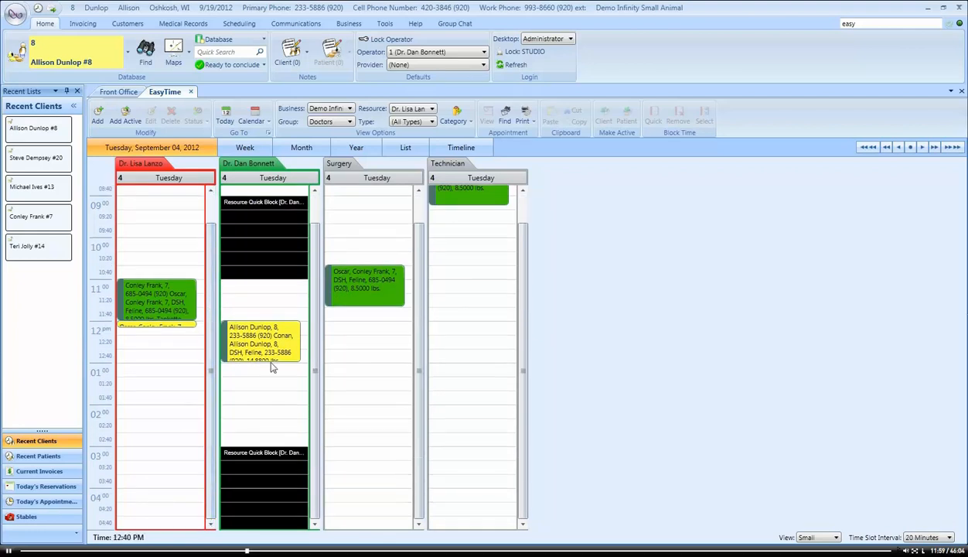
left_click(924, 537)
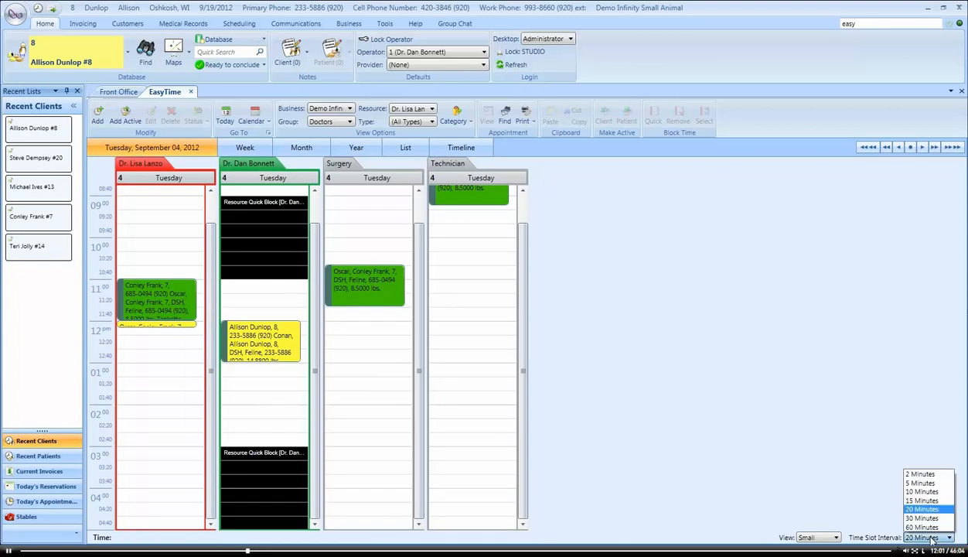
scroll(922, 480, "up", 1)
left_click(923, 479)
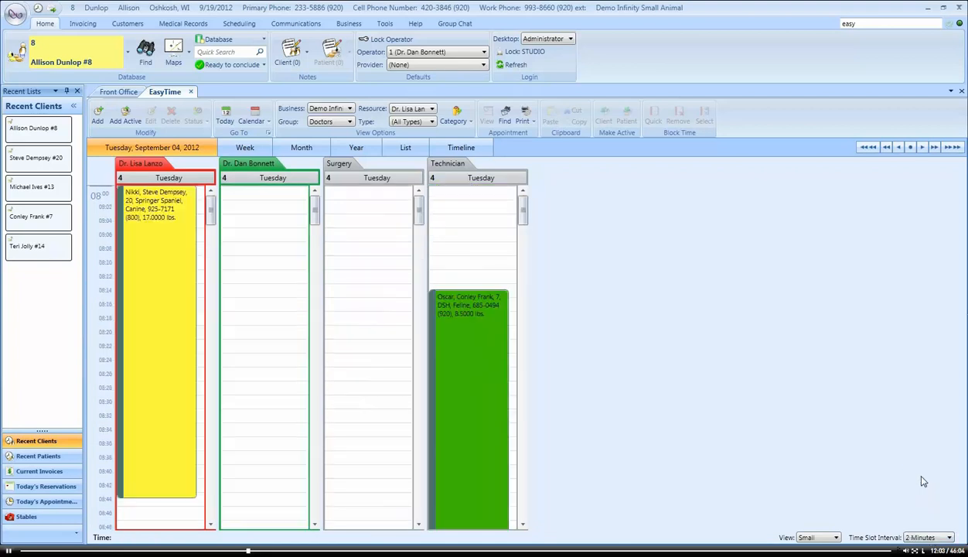
left_click(938, 537)
left_click(924, 527)
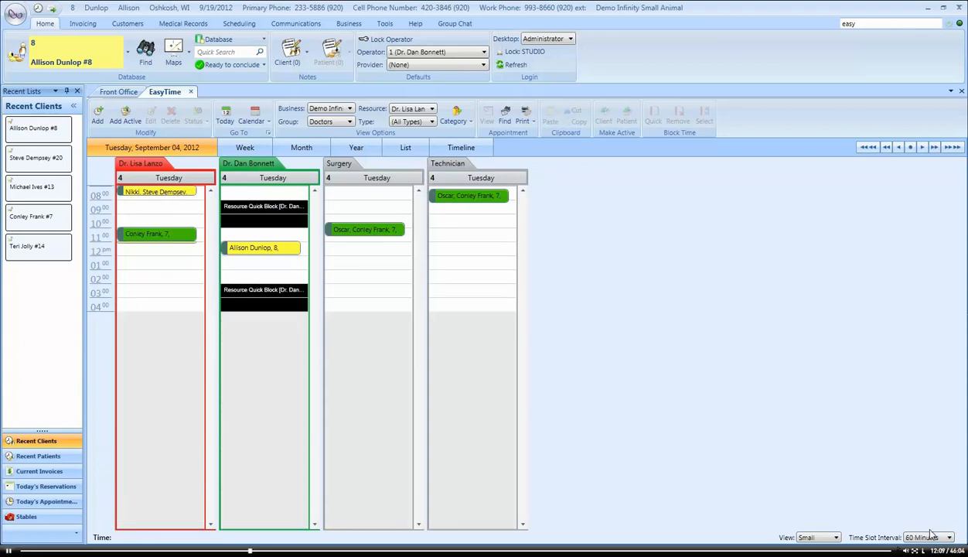
left_click(933, 539)
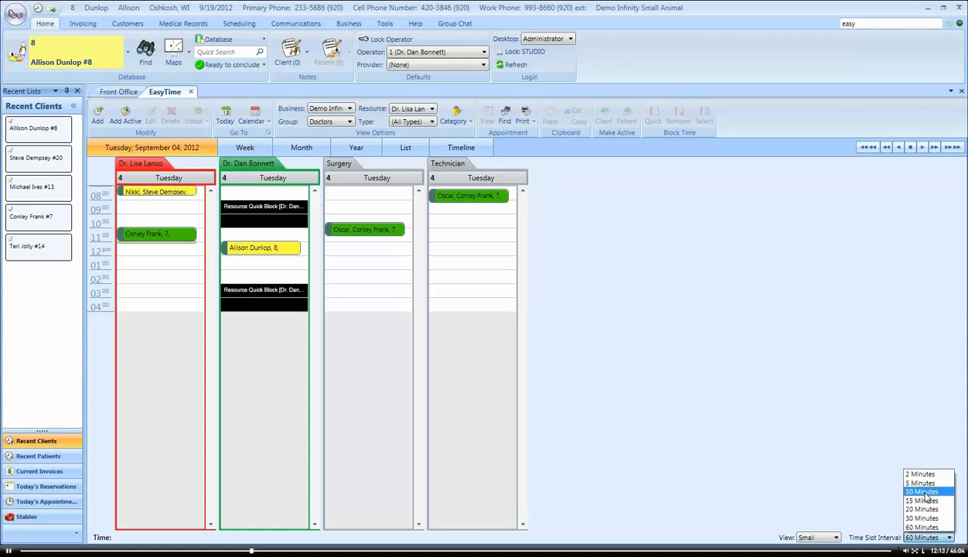
left_click(923, 491)
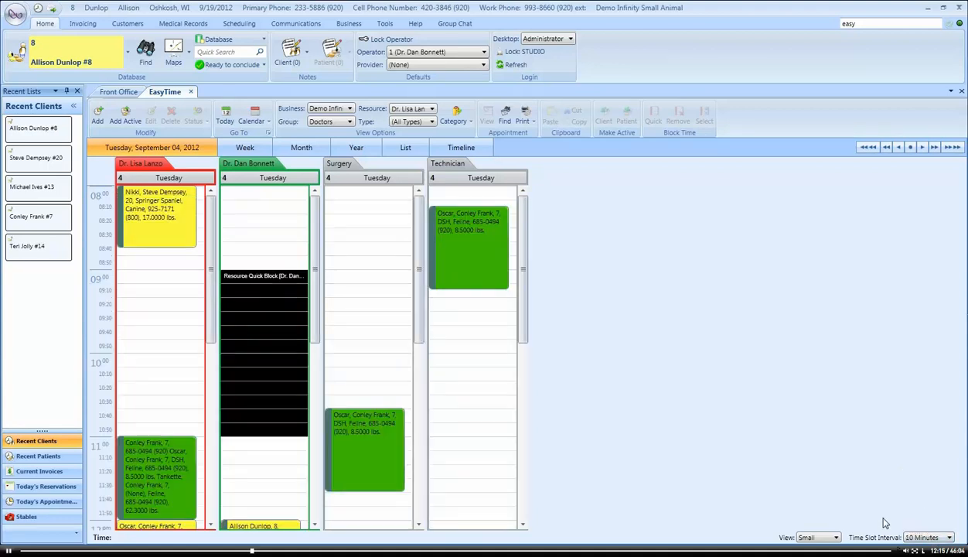
left_click(812, 536)
left_click(821, 525)
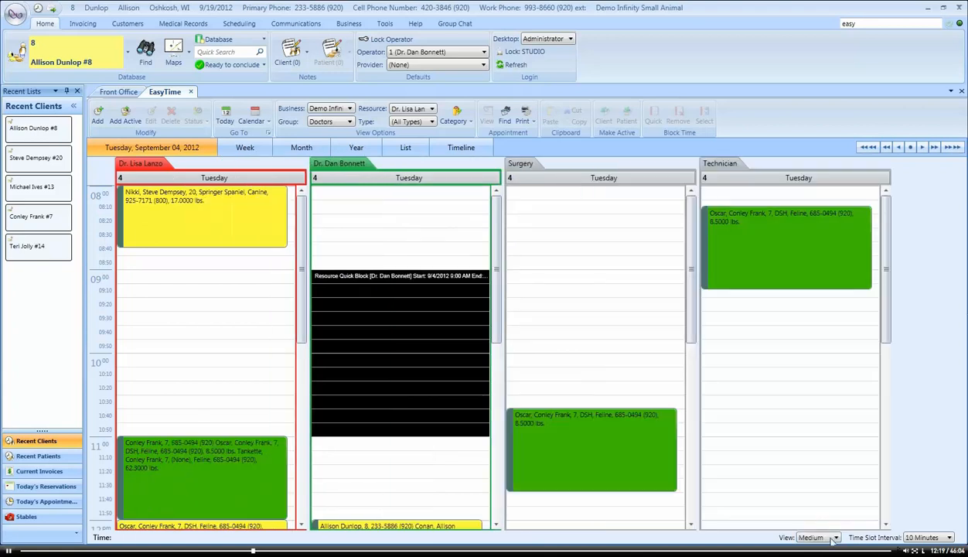
left_click(817, 536)
left_click(833, 526)
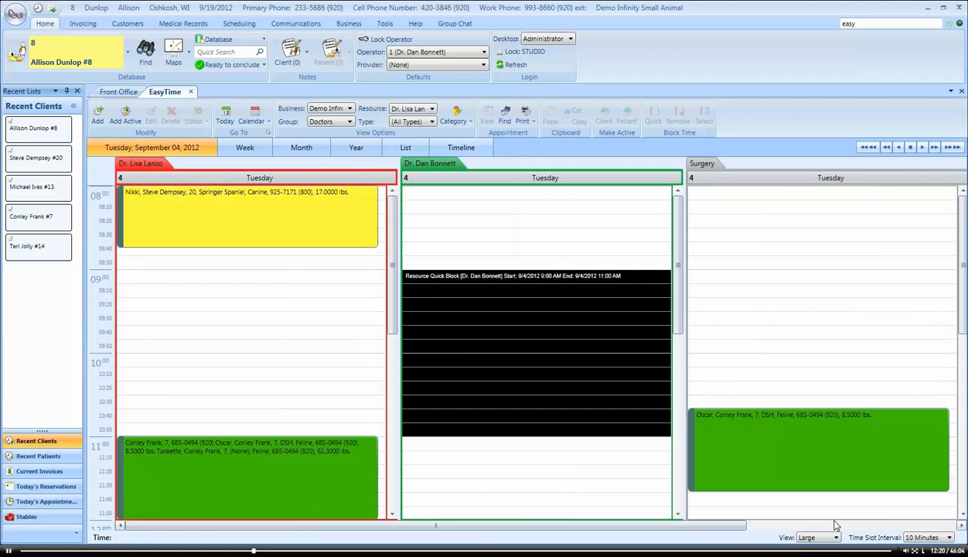
left_click(429, 162)
left_click(347, 162)
left_click(351, 164)
left_click(413, 162)
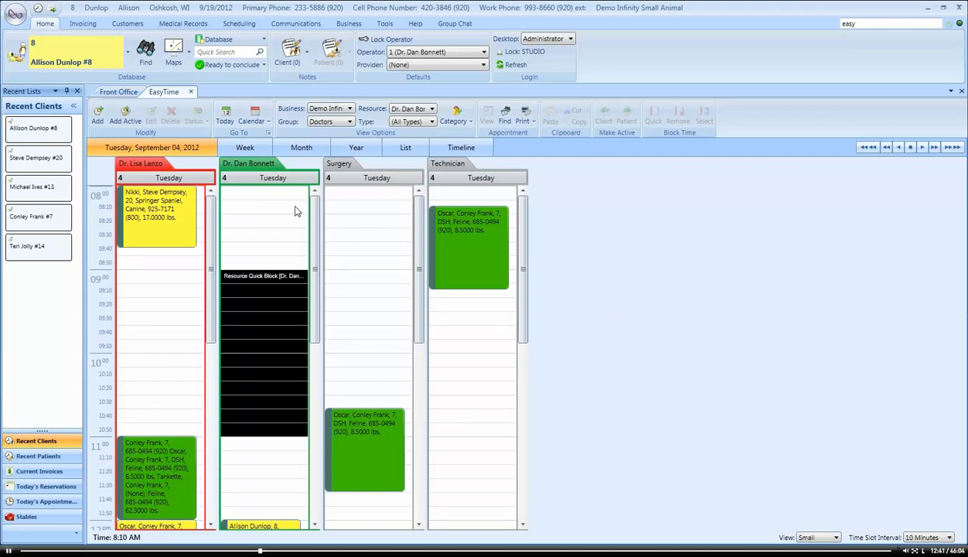
Jump to today, then pick Monday, September 3, 2012 from the Calendar dropdown.
left_click(225, 117)
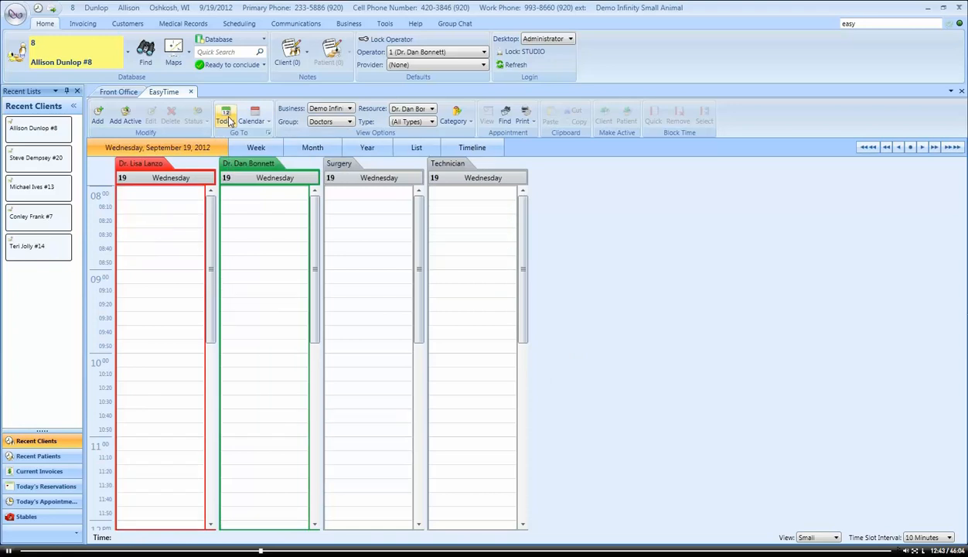
left_click(258, 124)
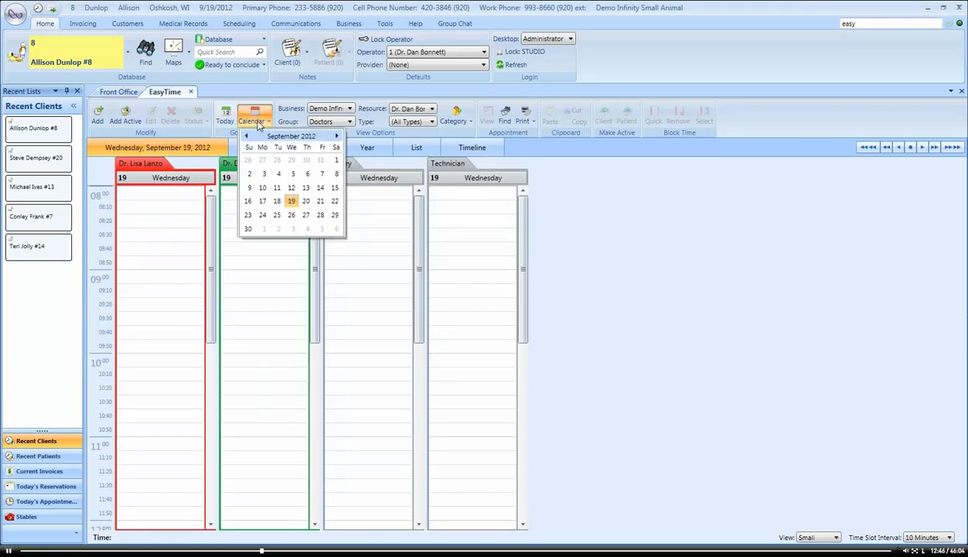
left_click(264, 173)
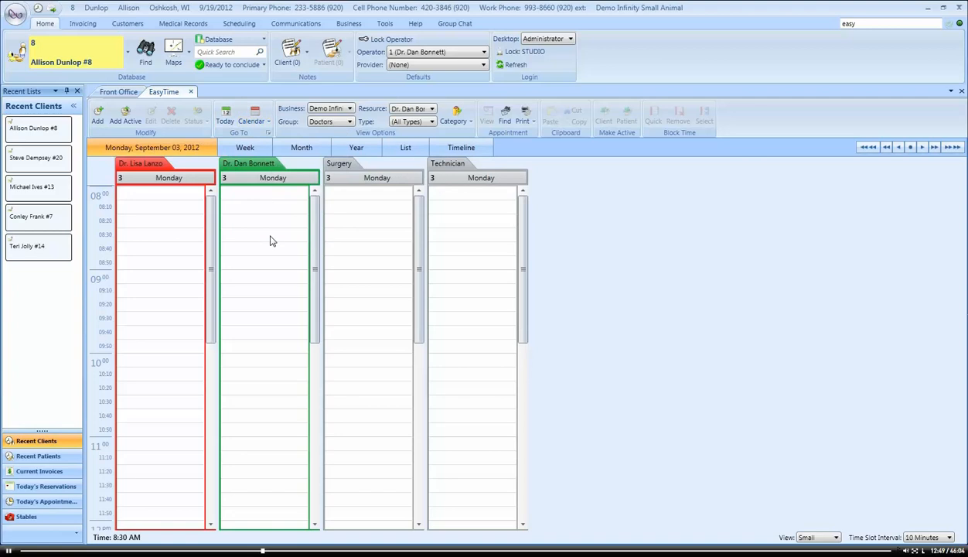
left_click(267, 133)
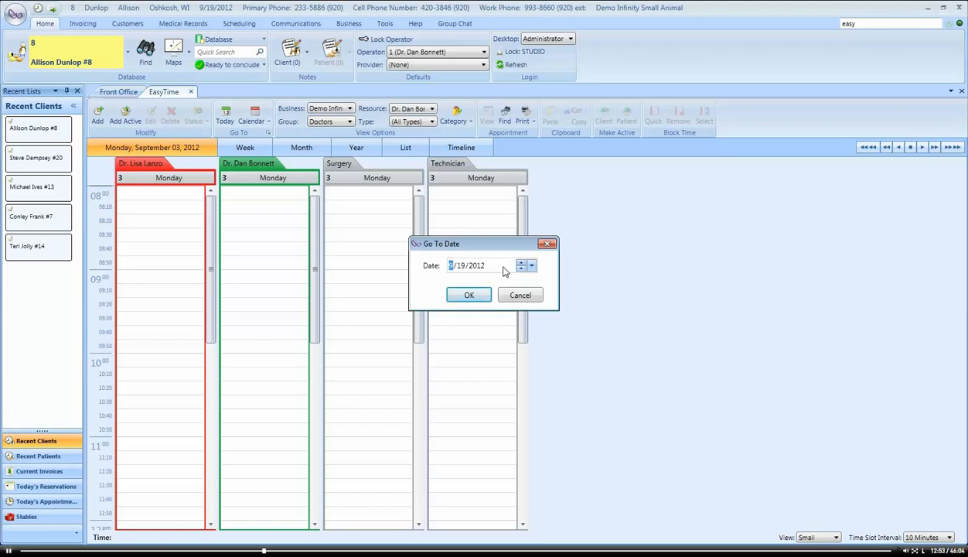
Enter 7/6 in Go To Date to jump to Friday, July 6, 2012.
type("7/6")
key("Return")
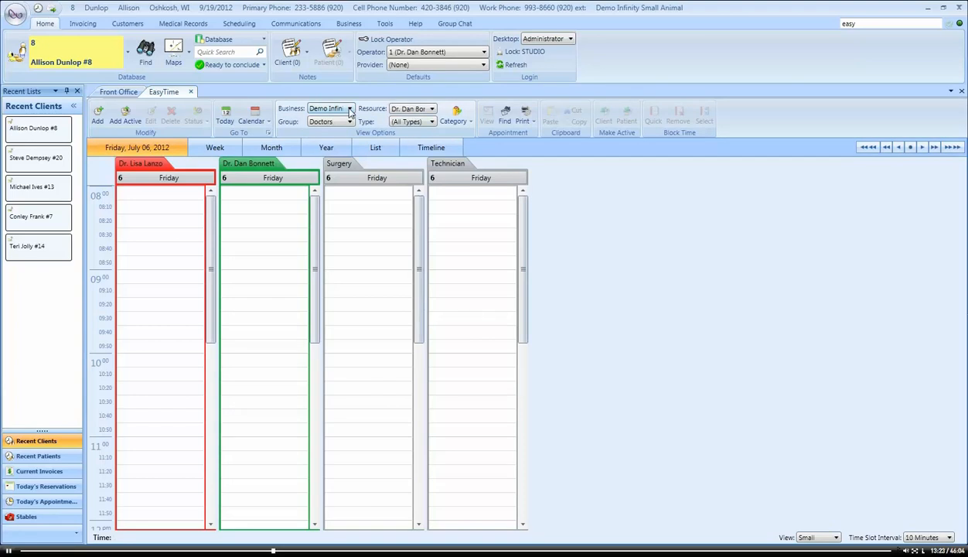
left_click(431, 122)
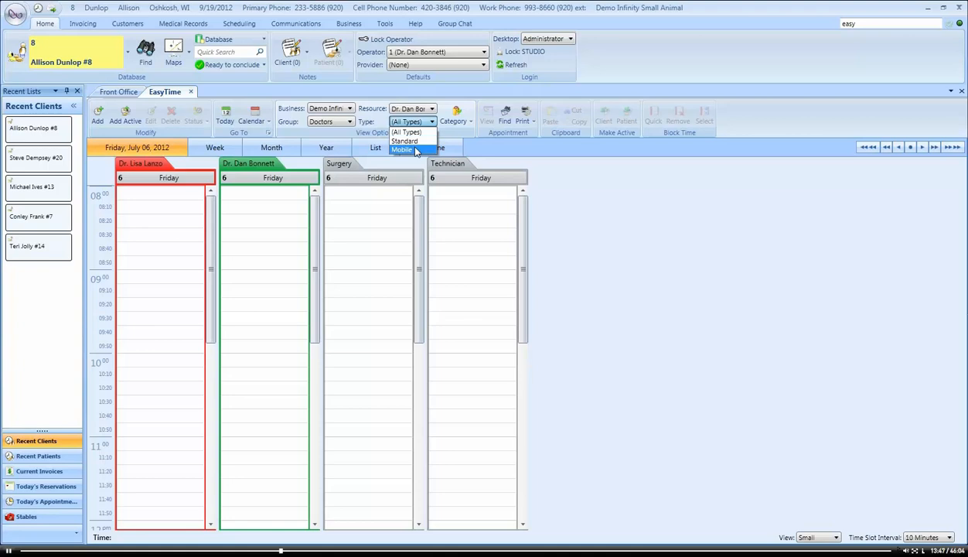
left_click(407, 150)
left_click(408, 122)
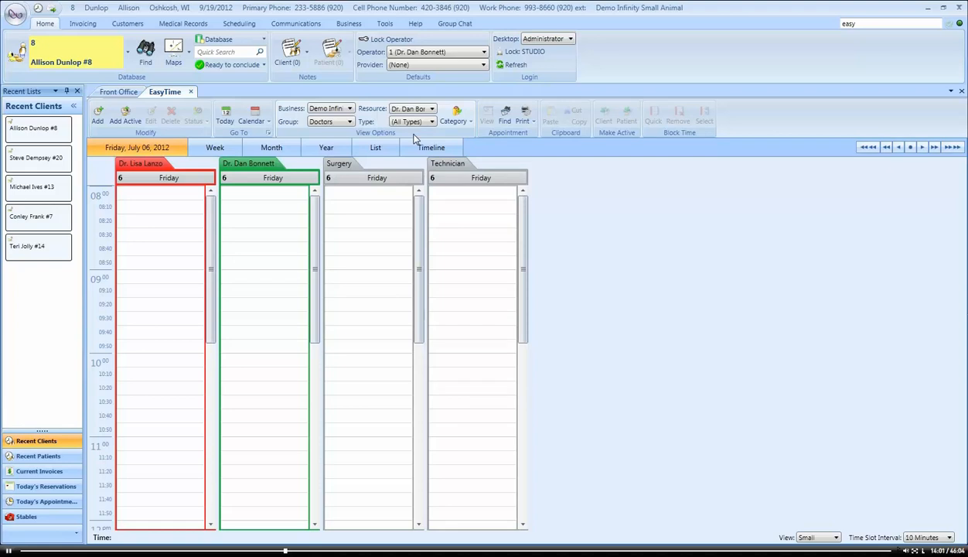
Review the status categories, toggle Other, and confirm the selection.
left_click(466, 124)
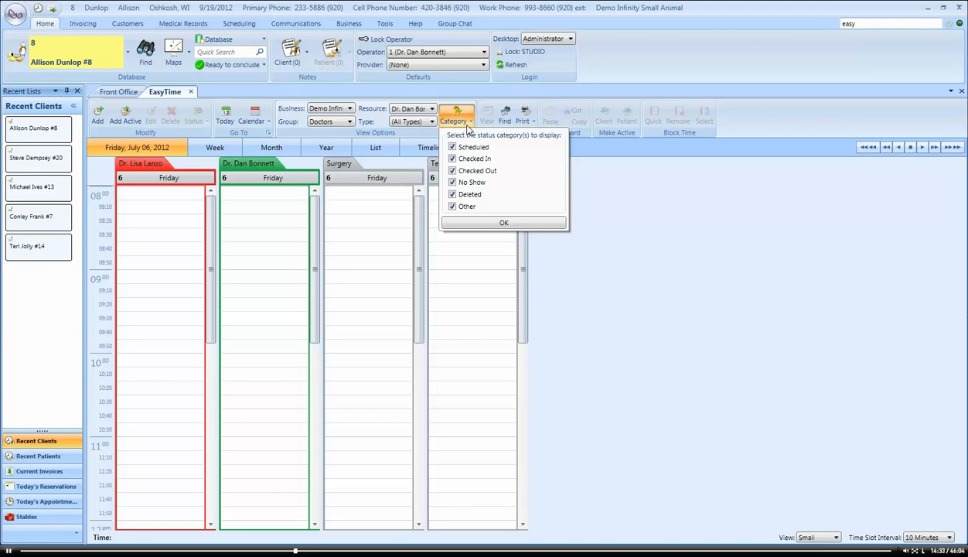
left_click(454, 207)
left_click(499, 225)
Open the day schedule for July 23 from the month view.
left_click(271, 146)
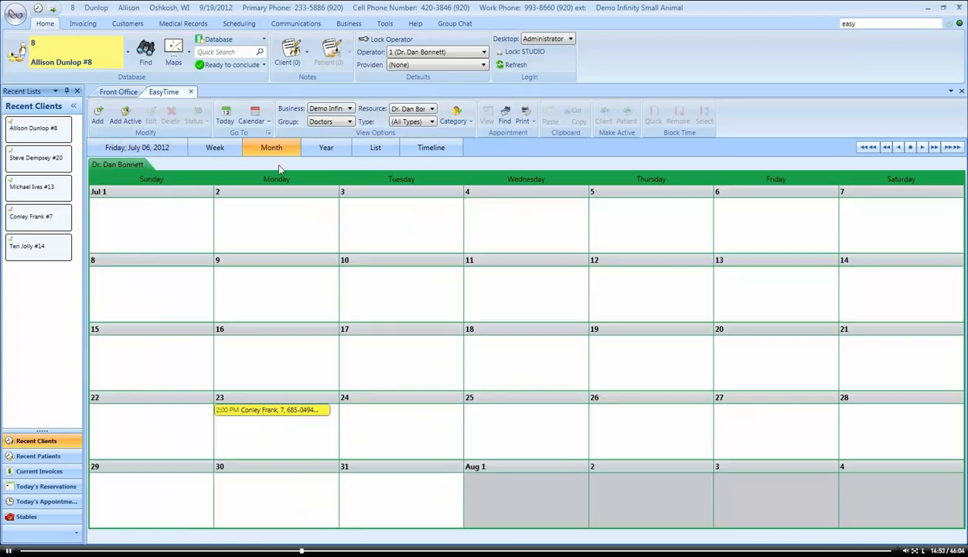
left_click(263, 417)
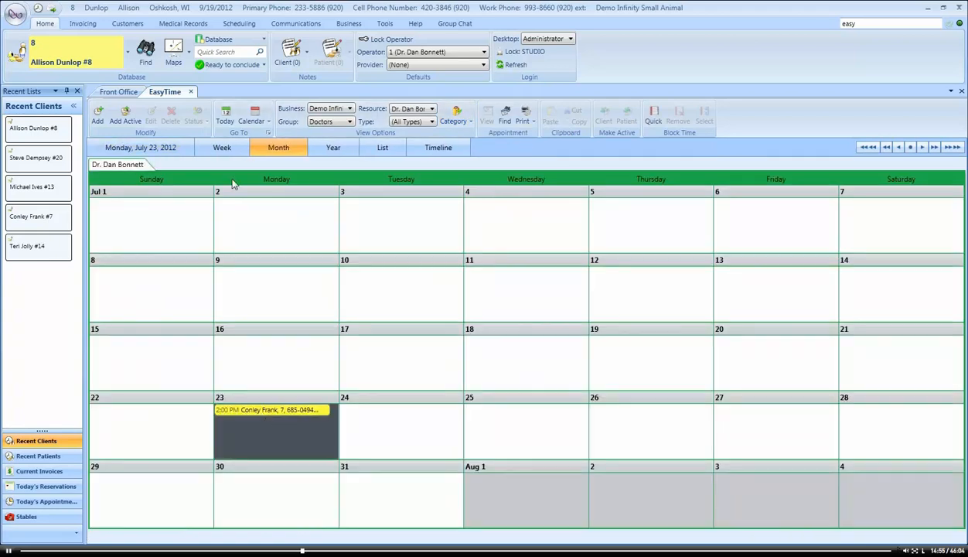
left_click(162, 150)
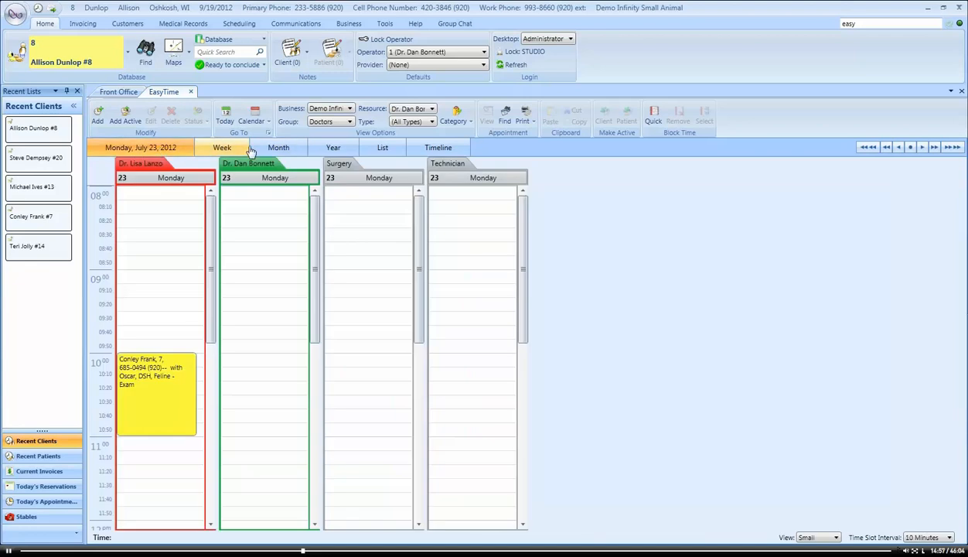
Go back to Tuesday, September 4's day schedule and select Nikki's 8:00 AM appointment.
left_click(225, 116)
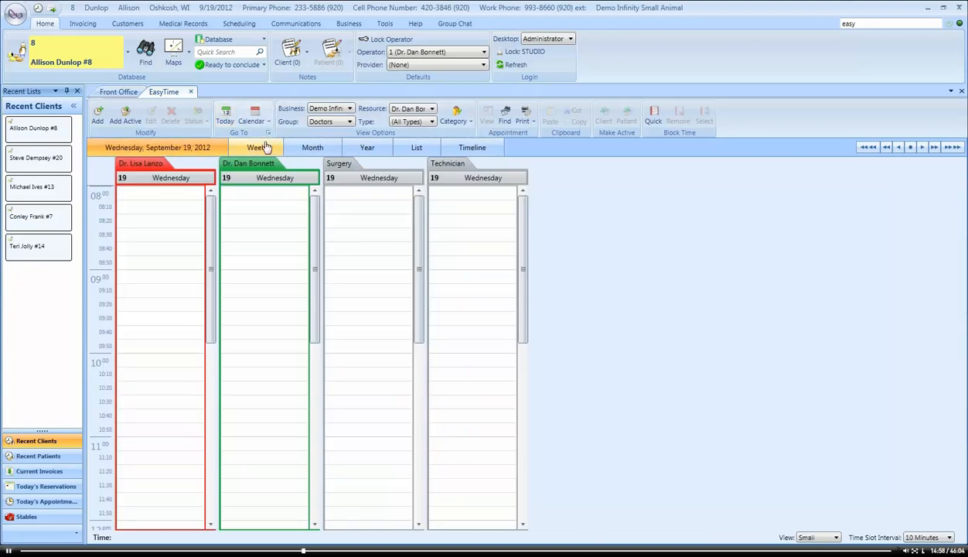
left_click(311, 147)
left_click(369, 275)
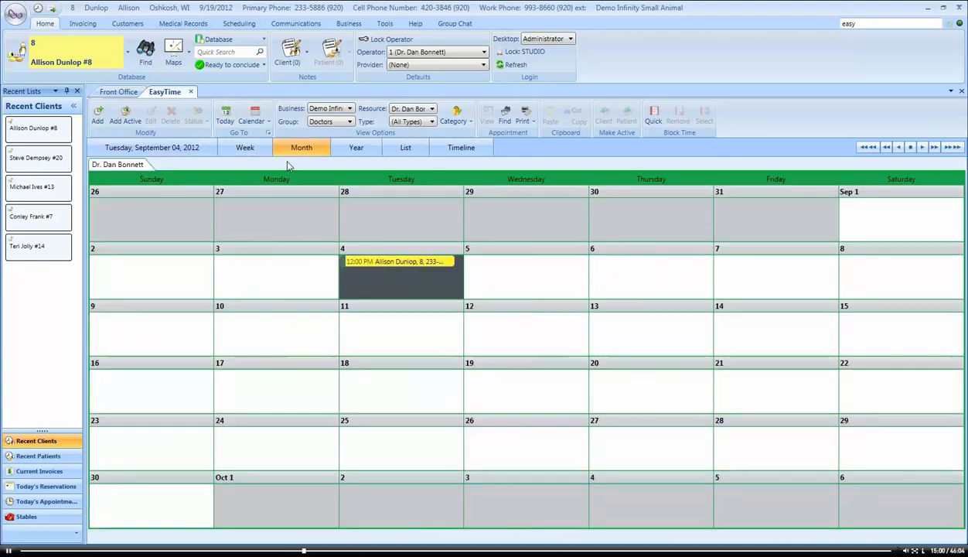
left_click(184, 151)
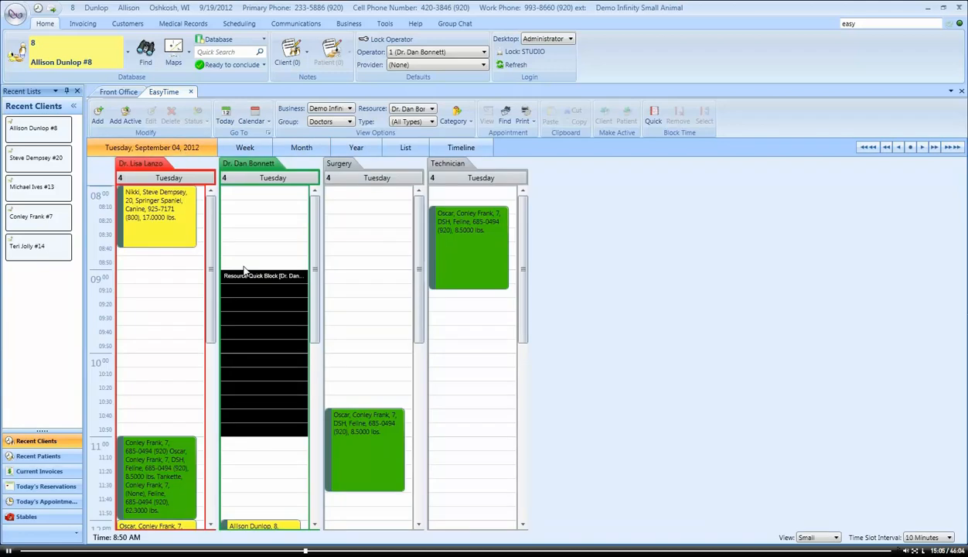
left_click(156, 217)
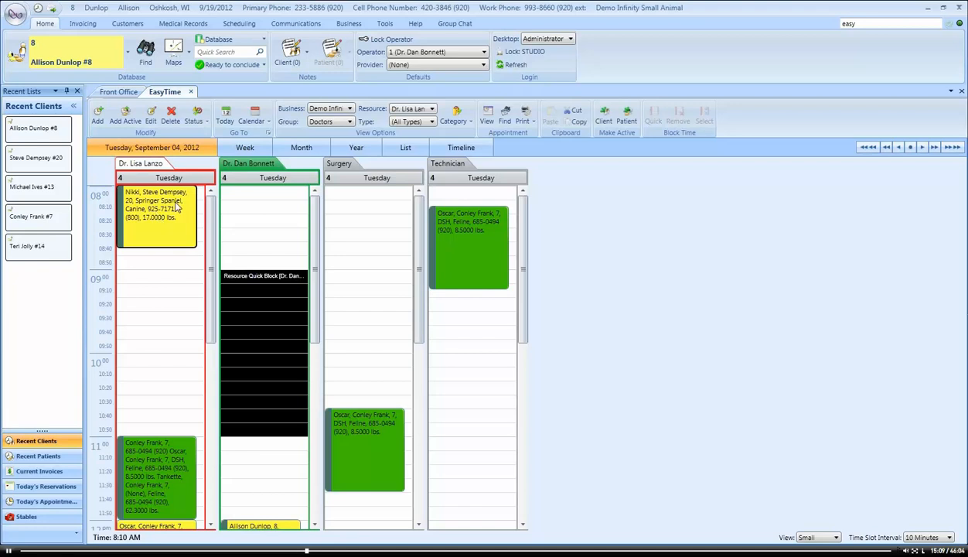
View Nikki's 8:00 AM appointment details, then select the 8:50 and 9:10 slots.
mouse_move(173, 214)
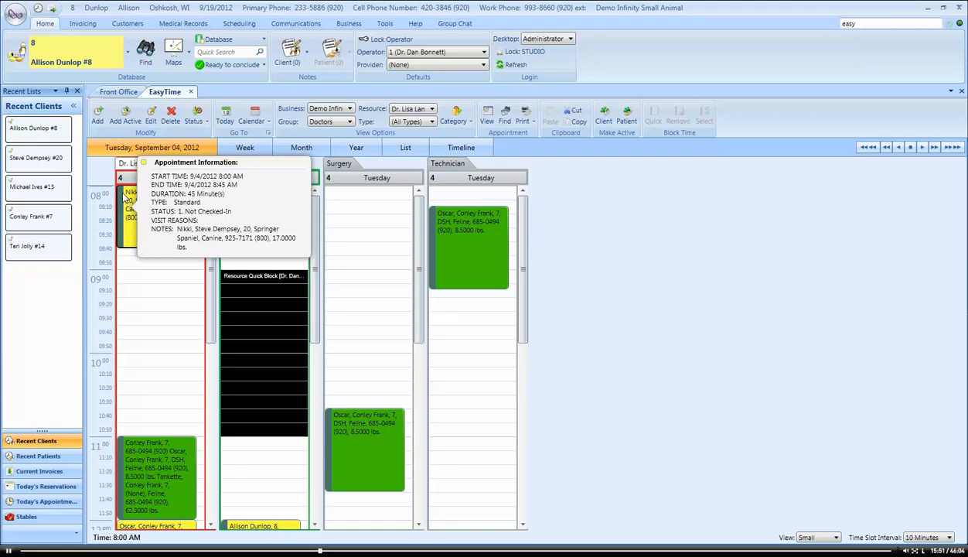
left_click(148, 262)
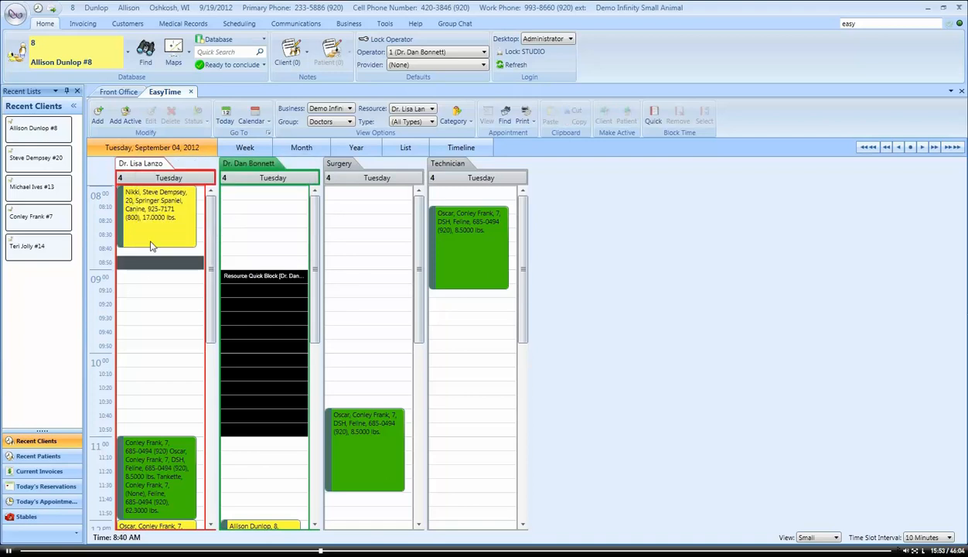
mouse_move(154, 228)
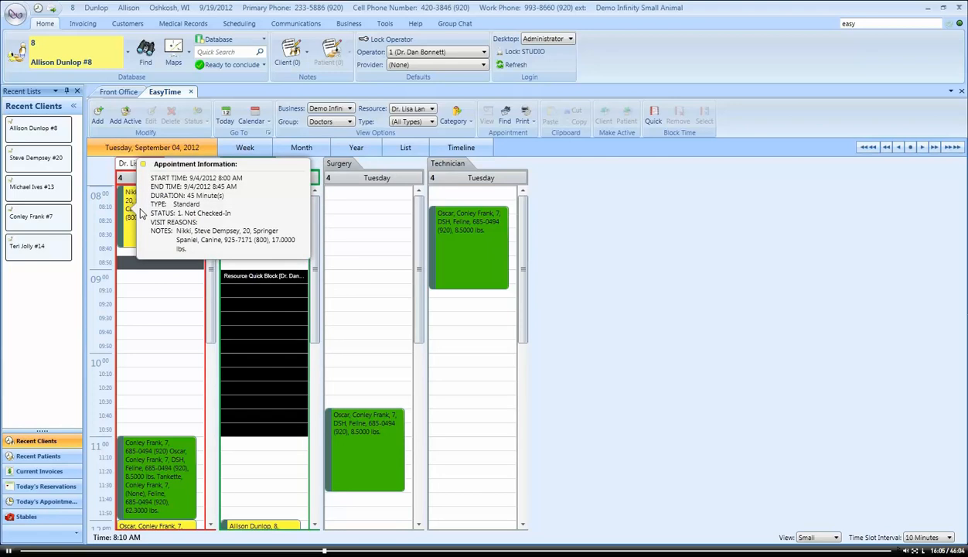
left_click(141, 301)
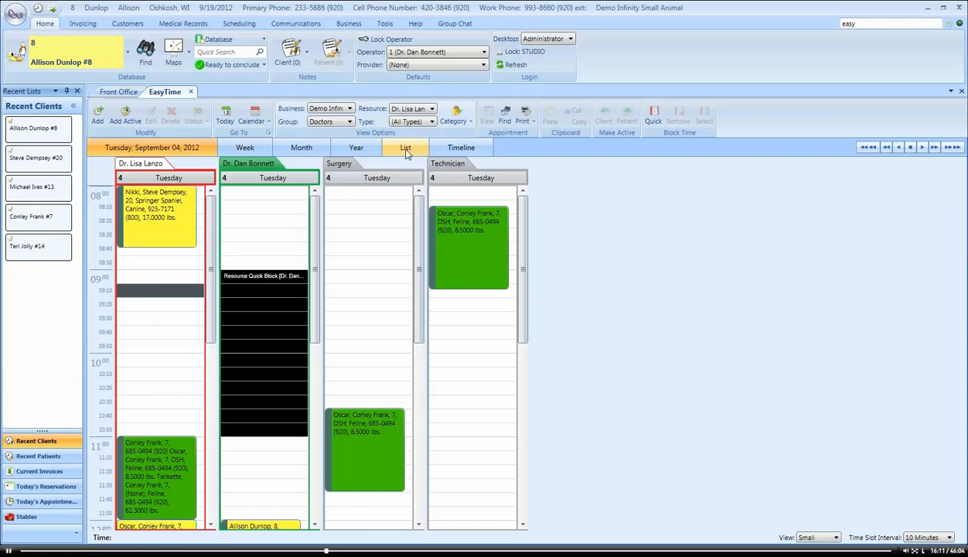
Delete Nikki's 8:00 appointment with staff initials and confirm it shows Deleted, 45 minutes.
right_click(164, 217)
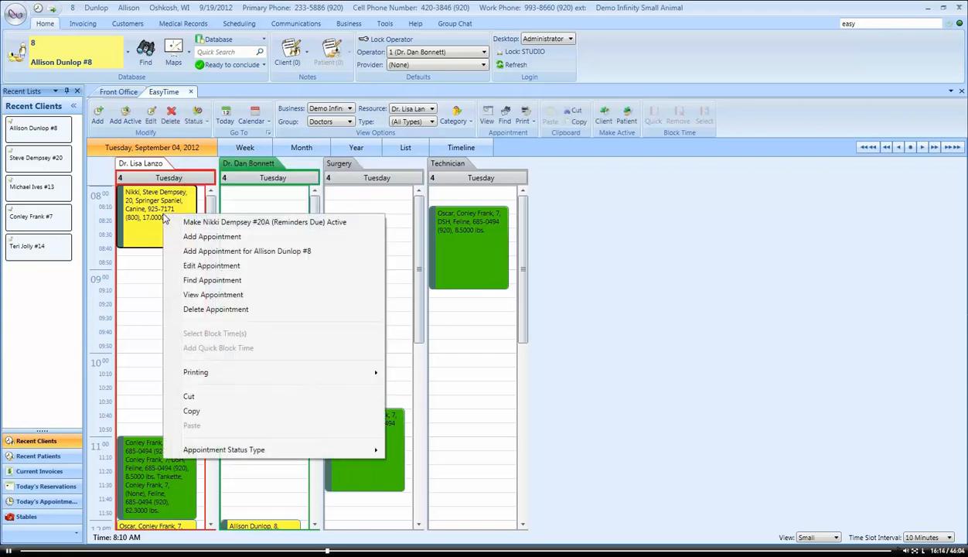
left_click(213, 310)
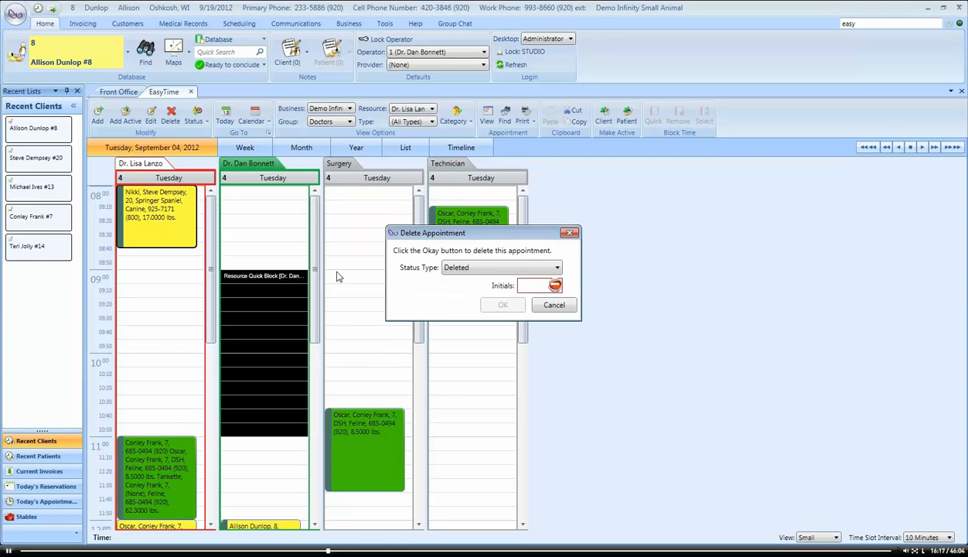
left_click(538, 284)
type("scd")
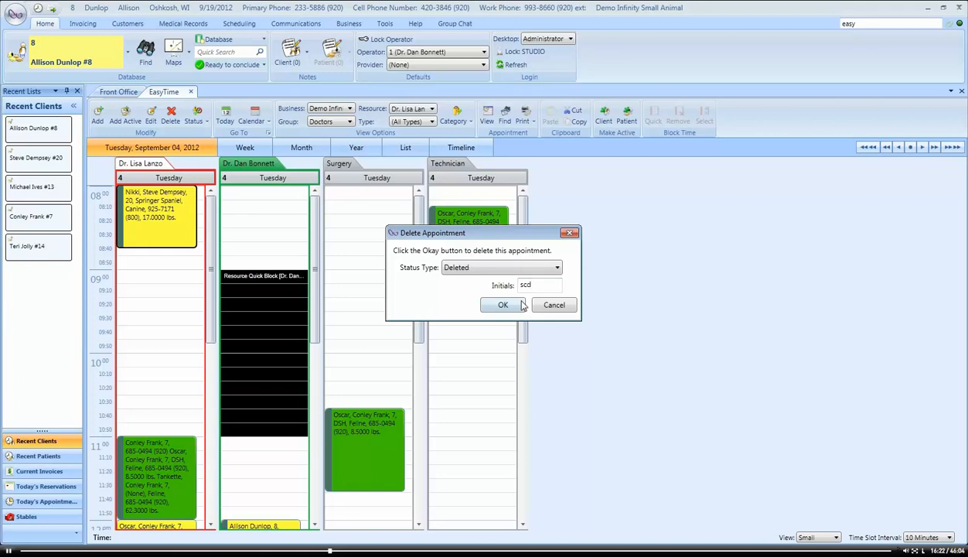
left_click(519, 305)
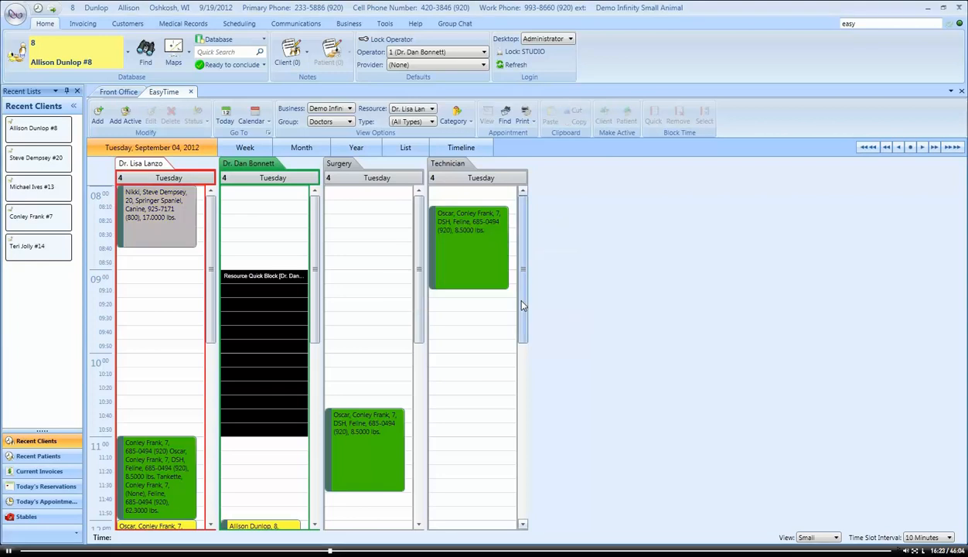
mouse_move(151, 227)
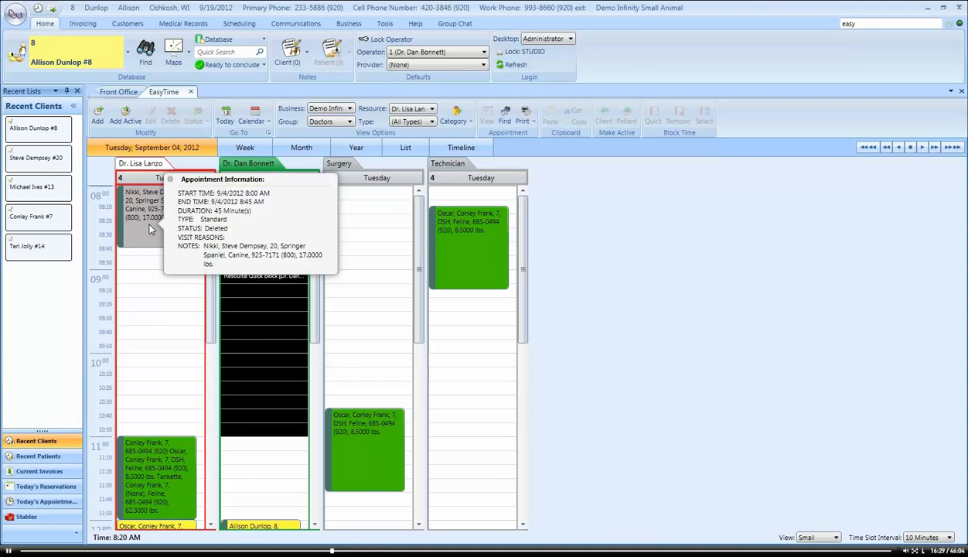
Filter the schedule's Category list to hide Deleted appointments.
left_click(456, 116)
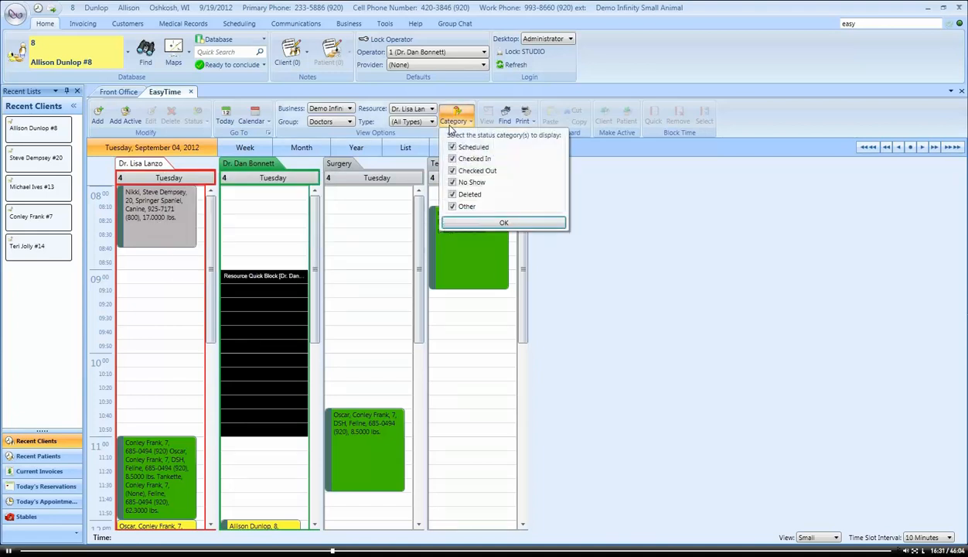
left_click(453, 194)
left_click(474, 223)
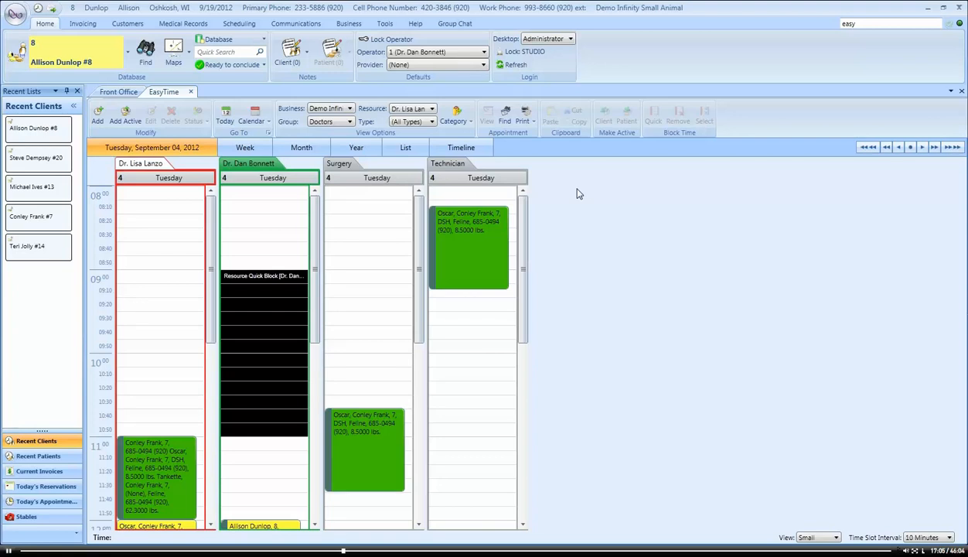
Re-check the Deleted category so Nikki's deleted 8:00 appointment shows again.
left_click(454, 117)
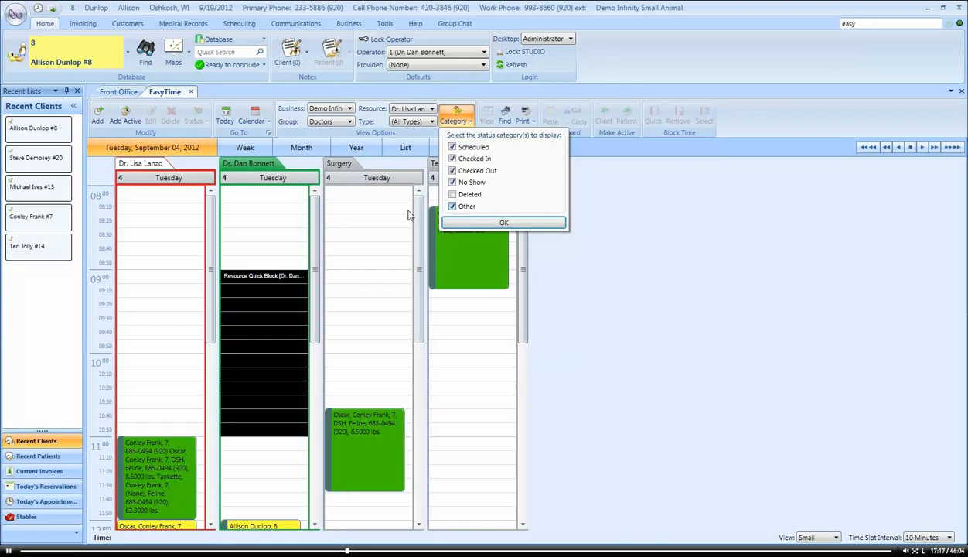
left_click(470, 195)
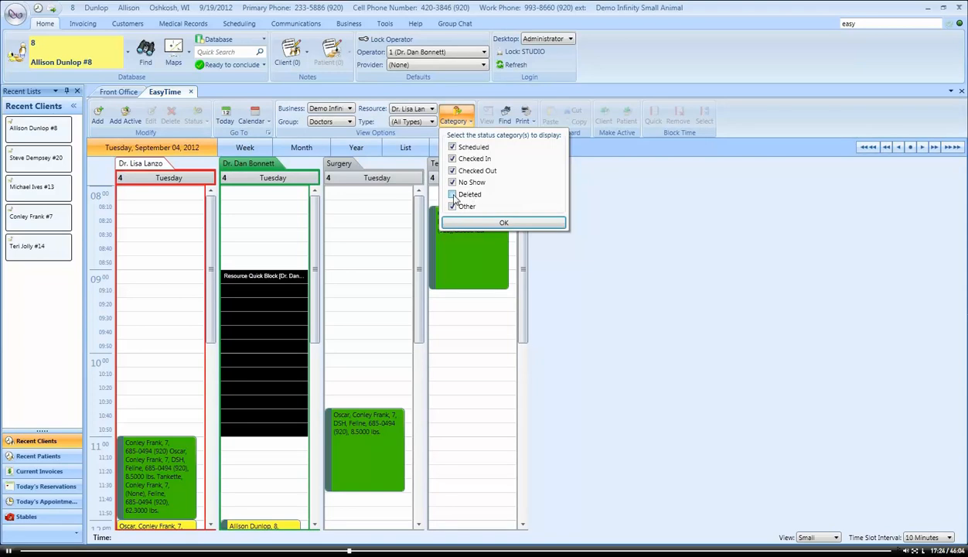
left_click(485, 224)
Restore Nikki's deleted 8:00 appointment to Not Checked-In, recording staff initials.
right_click(135, 224)
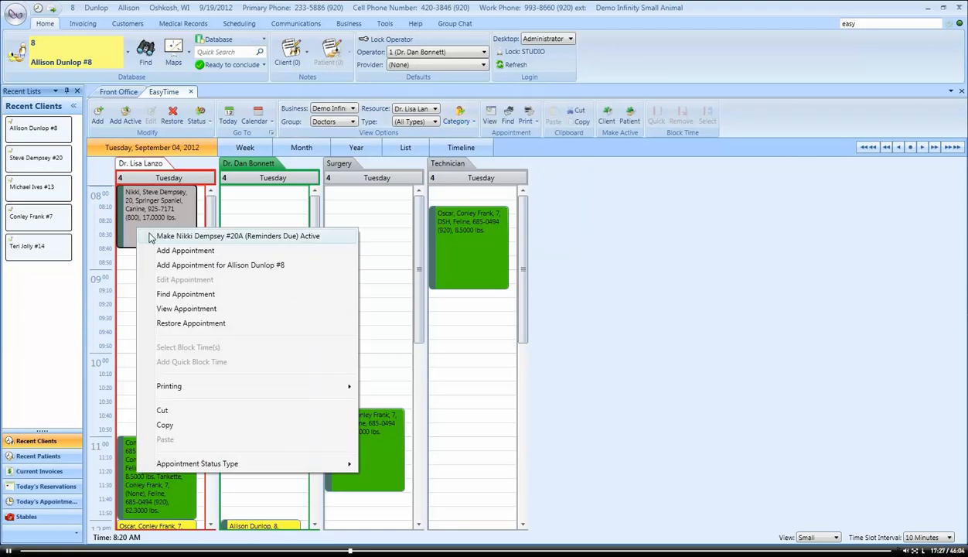
left_click(194, 323)
type("sc")
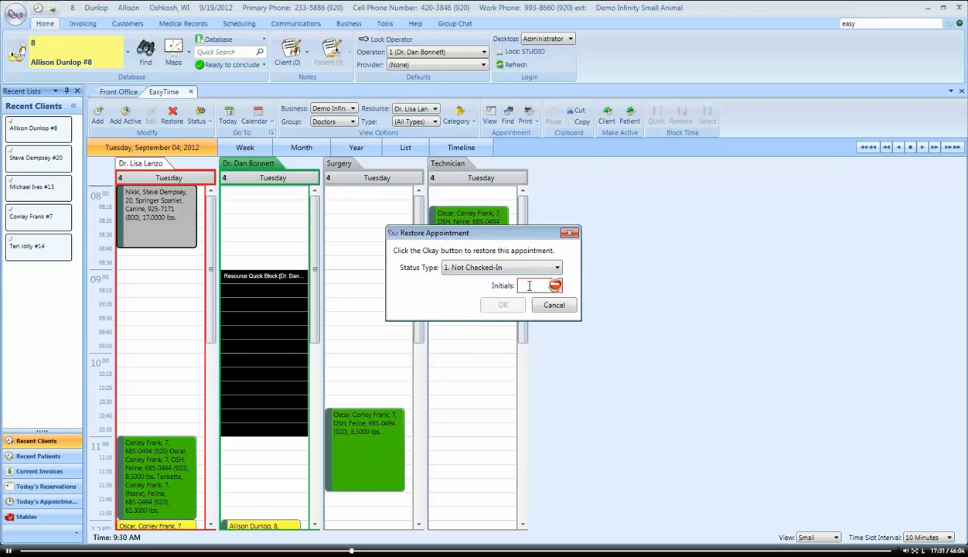
type("d")
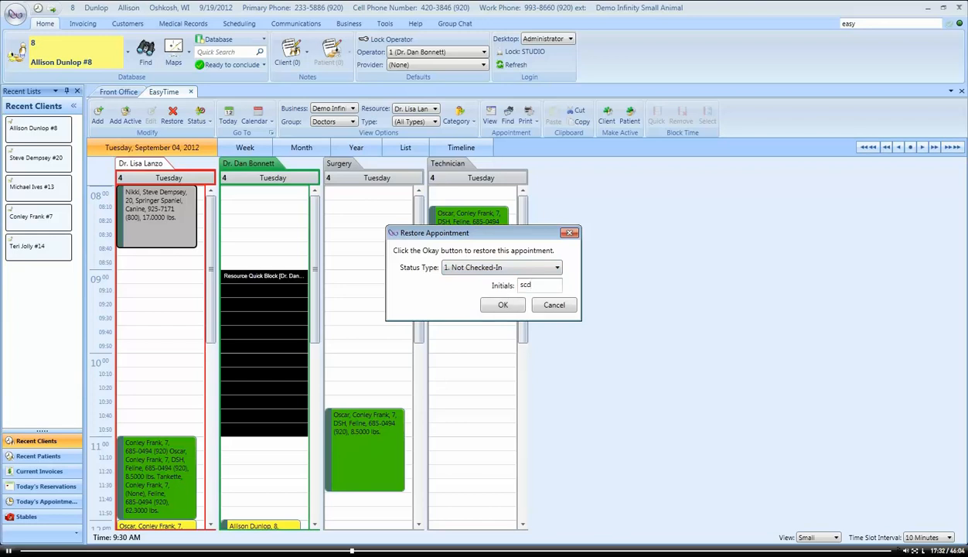
left_click(502, 304)
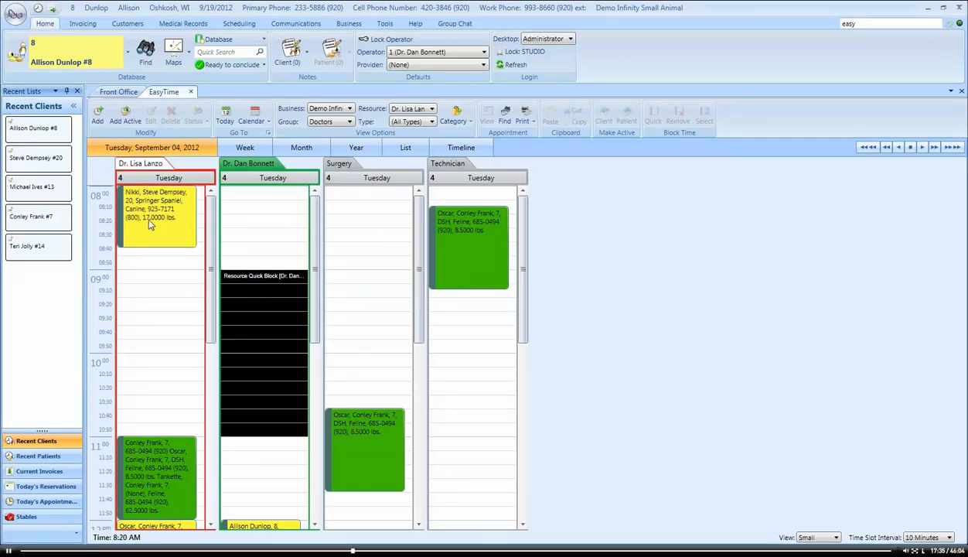
mouse_move(150, 223)
View the details and history of Oscar's 8:15–9:15 Technician exam, then bring up Find Appointments.
left_click(447, 249)
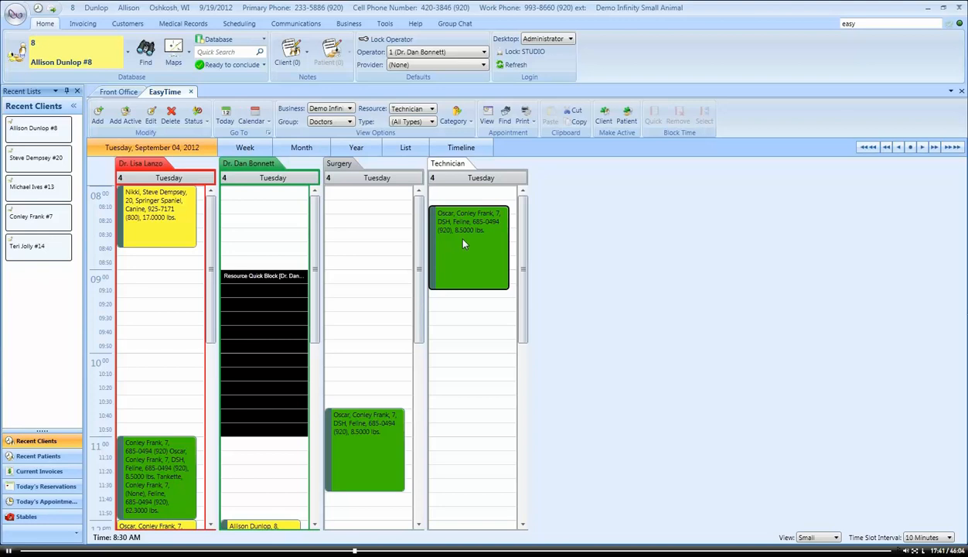
left_click(486, 118)
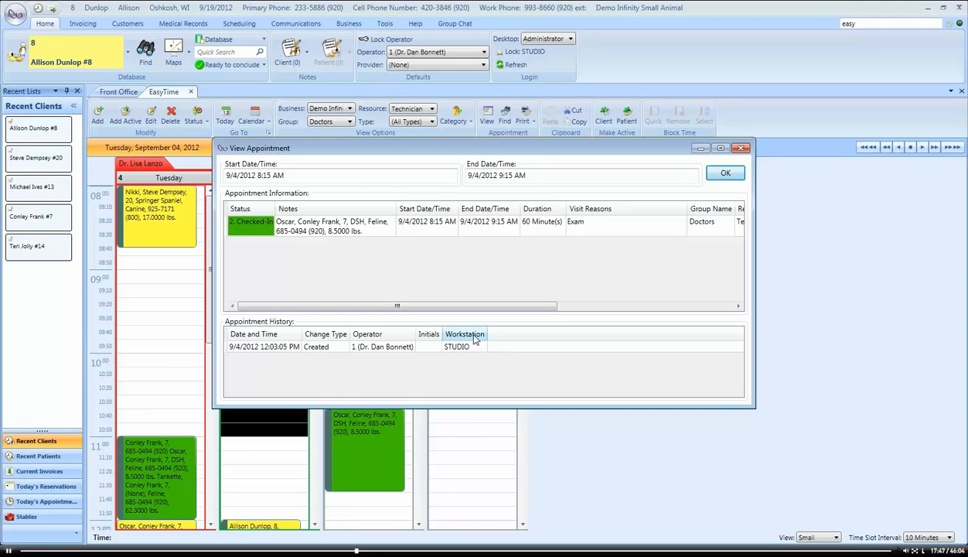
left_click(708, 174)
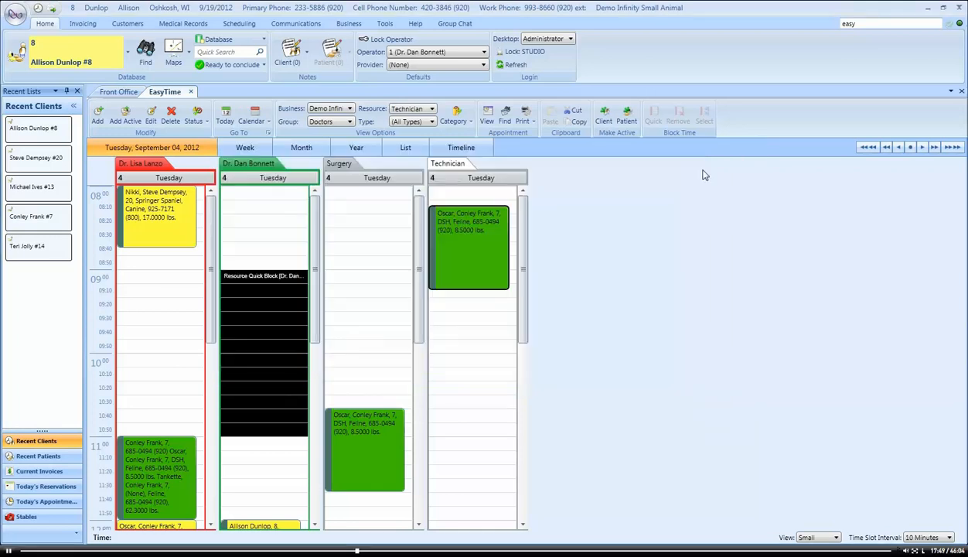
left_click(506, 117)
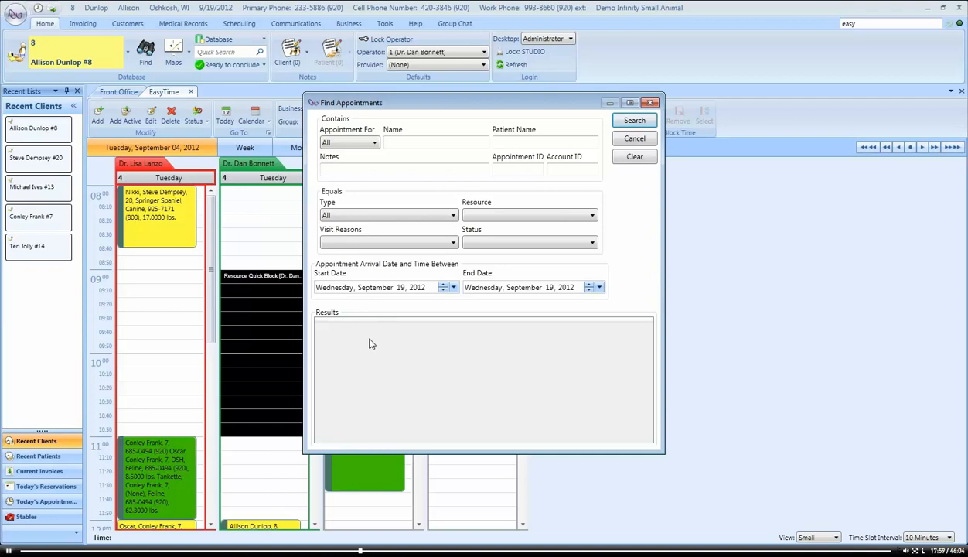
Cancel the Find Appointments search and list the Print report choices.
left_click(646, 143)
left_click(527, 122)
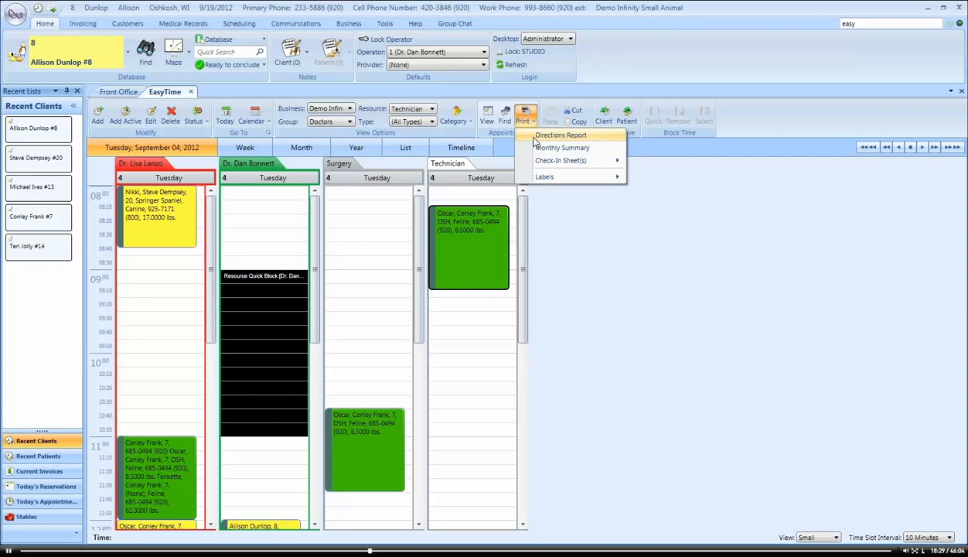
Review the September 4, 2012 Directions Report, keeping From Appointments, and close it.
left_click(535, 137)
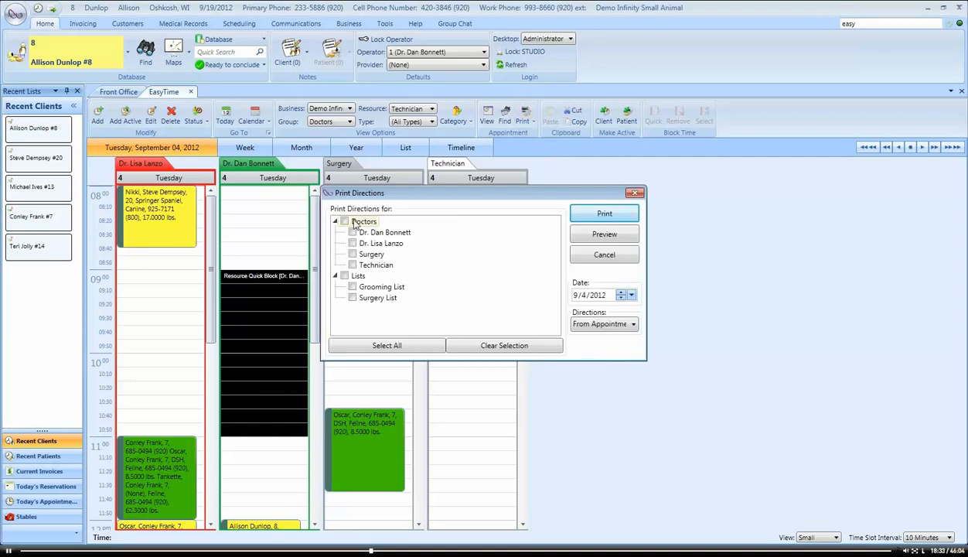
left_click(628, 329)
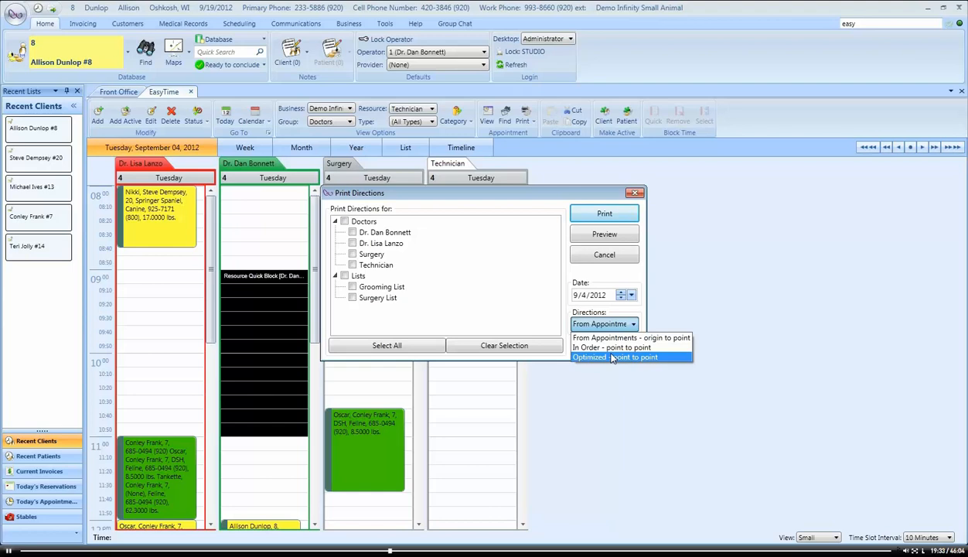
left_click(646, 199)
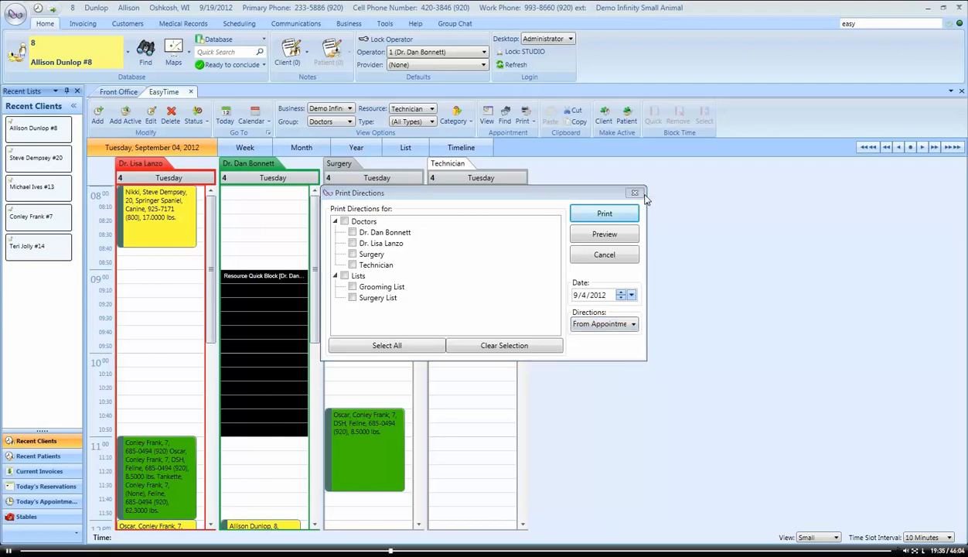
left_click(636, 194)
left_click(525, 116)
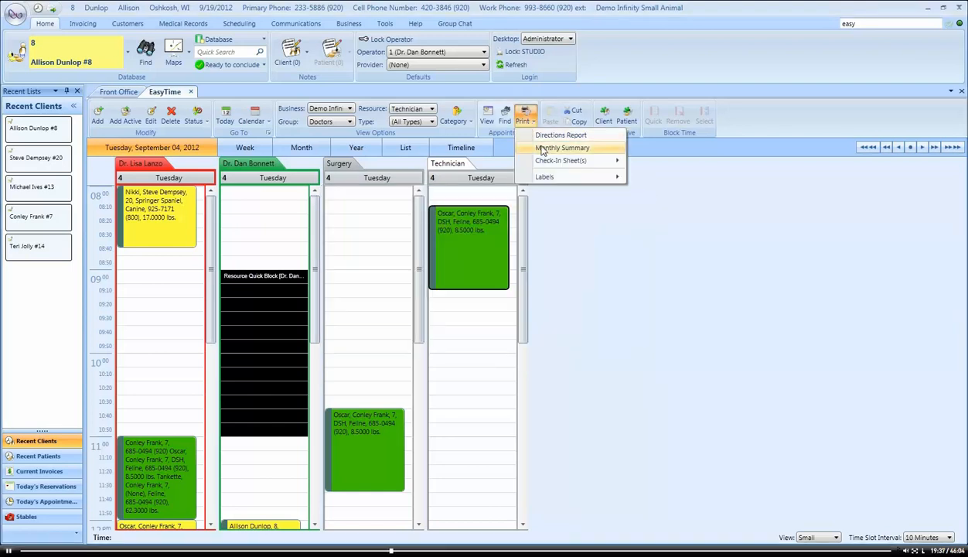
Preview the September 2012 Monthly Summary for all Doctors, then close without printing.
left_click(543, 148)
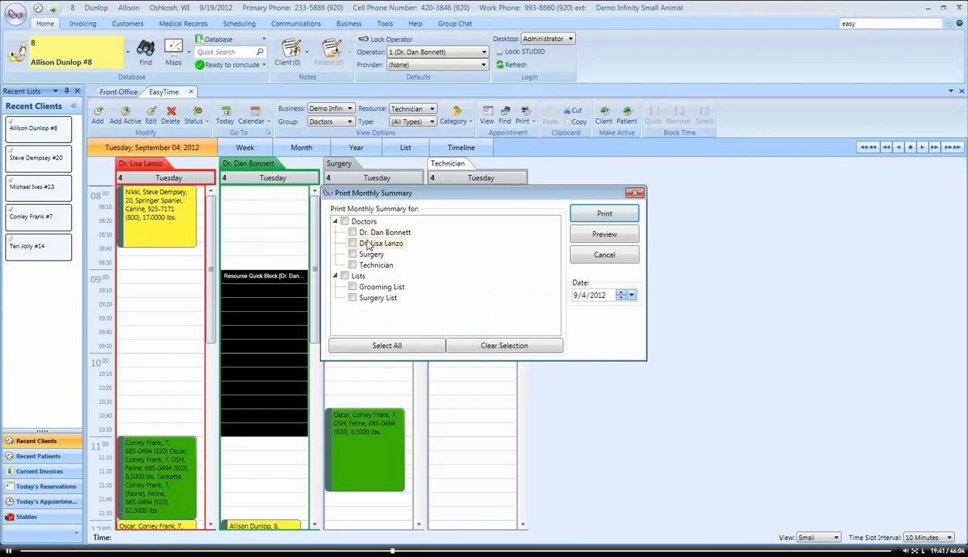
left_click(345, 222)
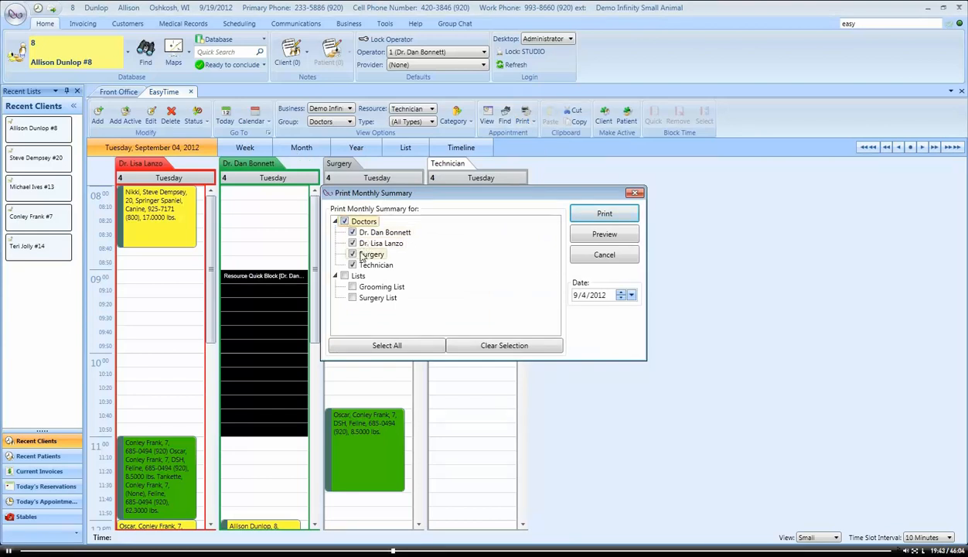
left_click(599, 235)
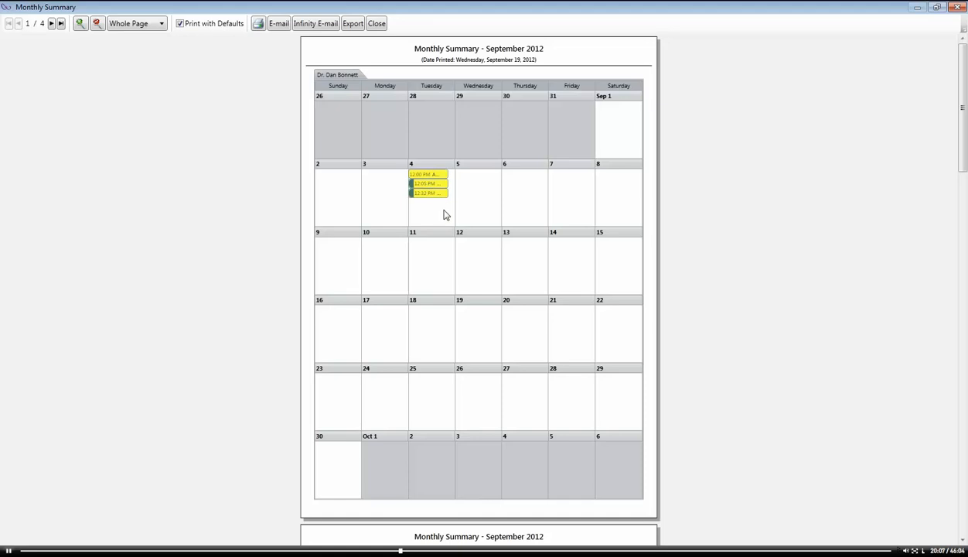
left_click(377, 24)
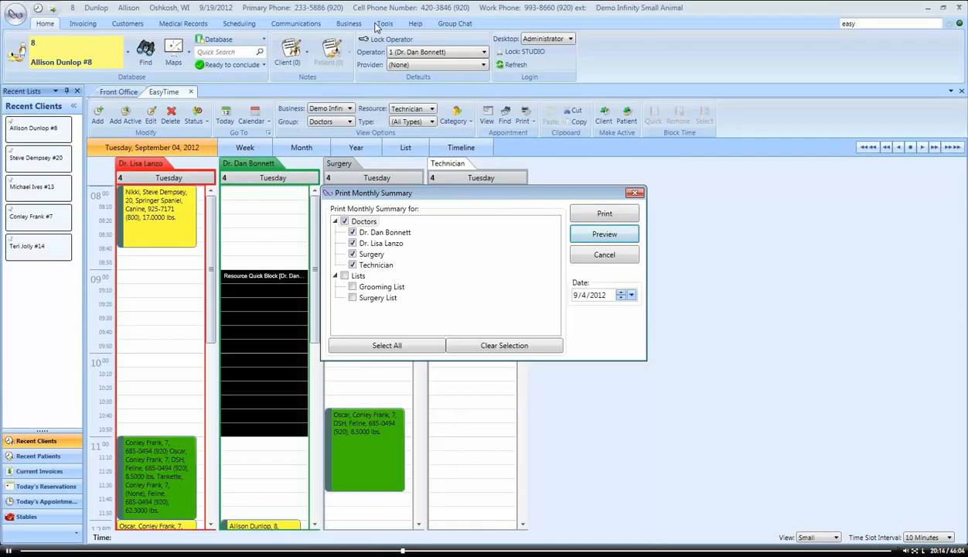
left_click(589, 257)
Show the Check-In Sheet(s) choices: for the day, selected appointment, or selected patient.
left_click(523, 116)
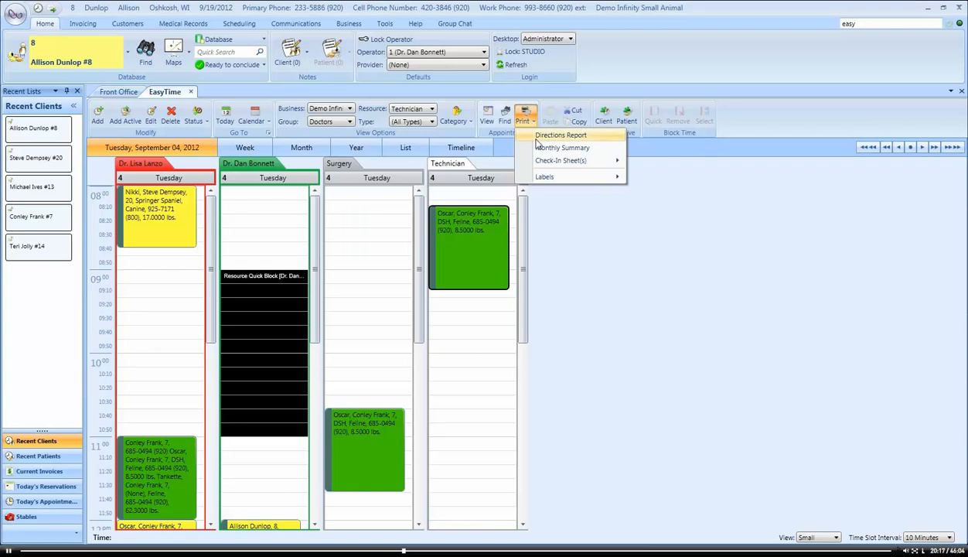
mouse_move(542, 160)
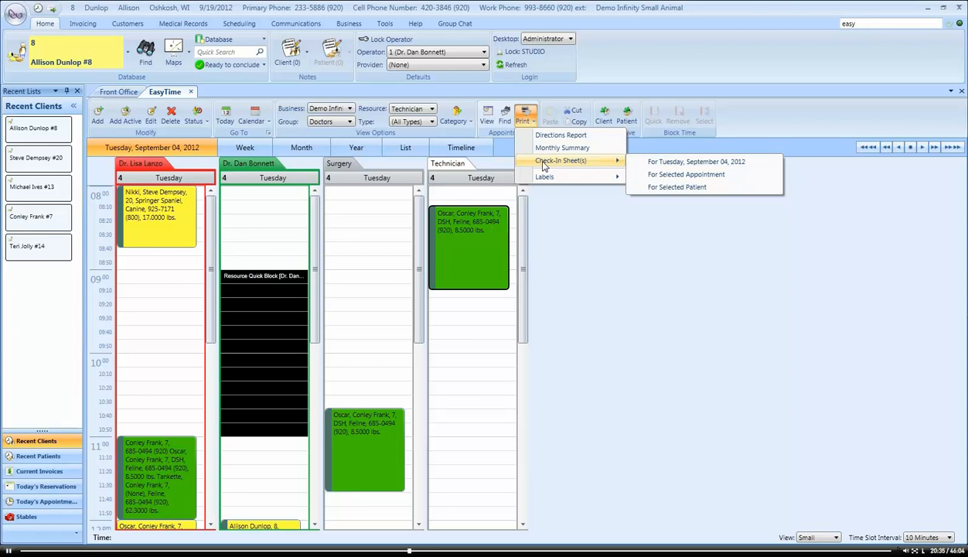
mouse_move(464, 210)
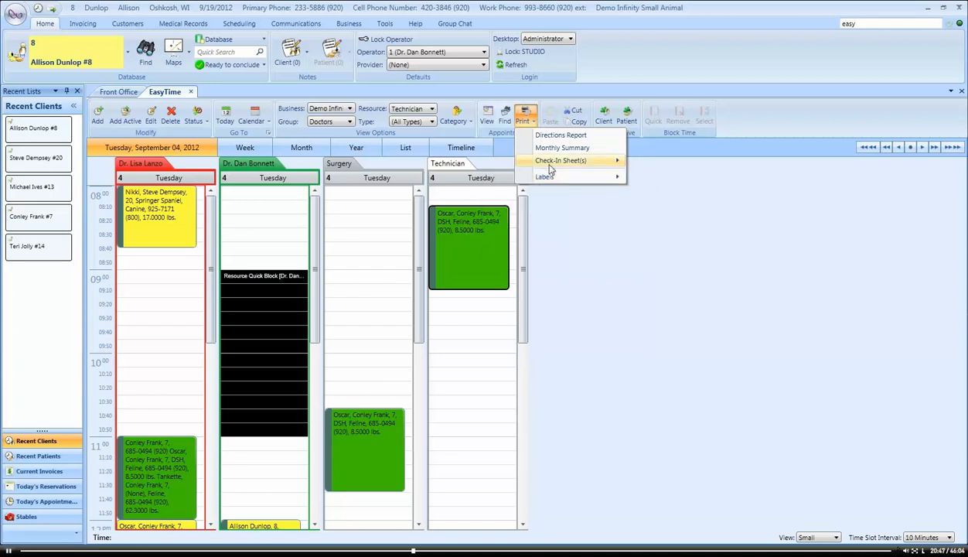
mouse_move(565, 162)
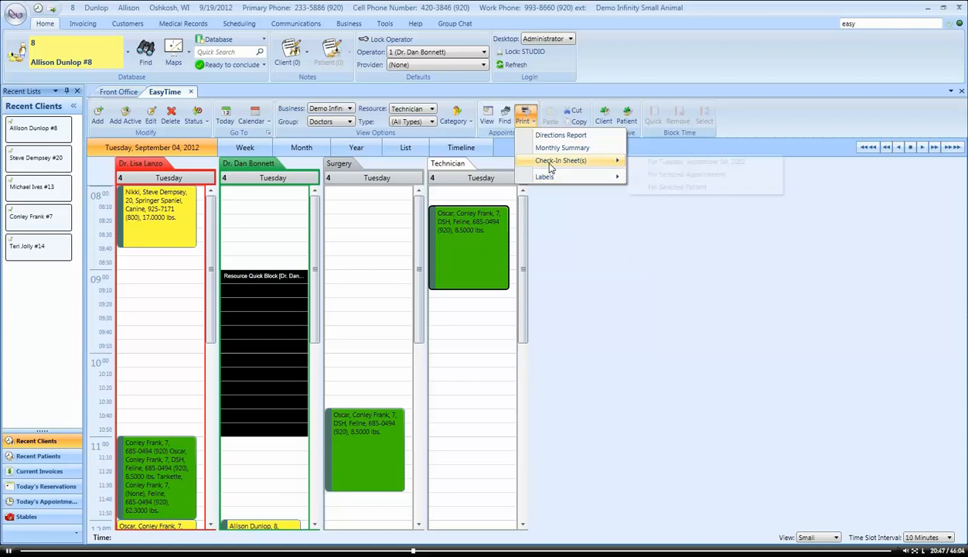
Set up check-in sheets for all resources on Tuesday, September 4, 2012, then cancel printing.
left_click(653, 164)
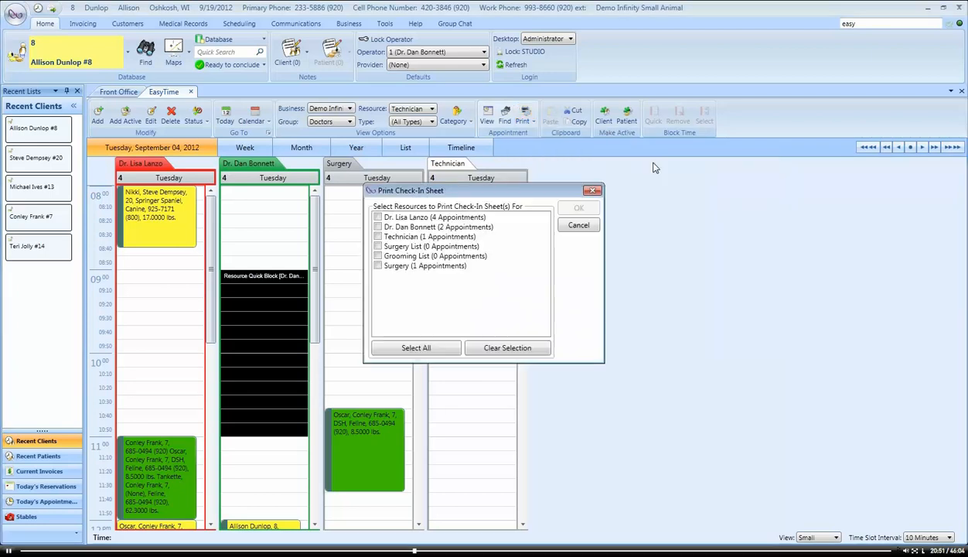
left_click(415, 348)
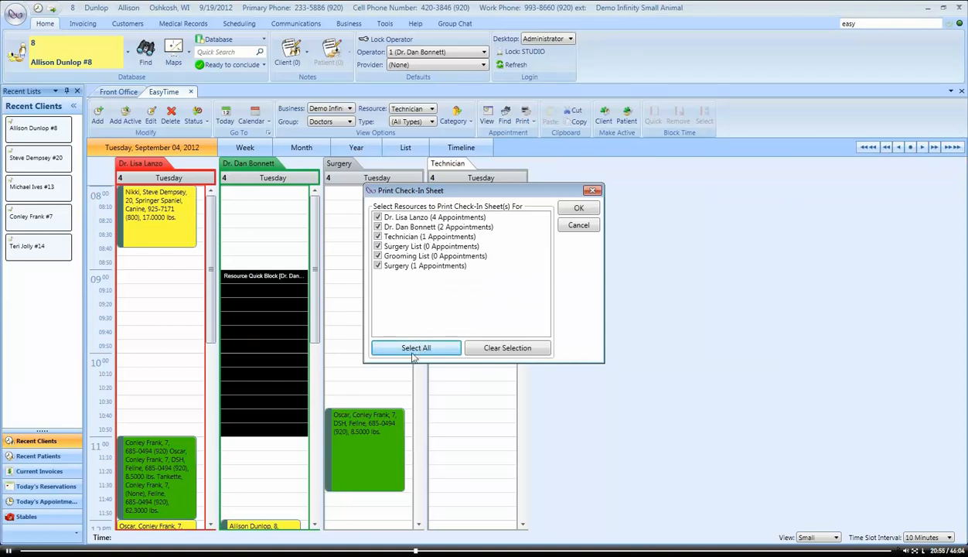
left_click(573, 210)
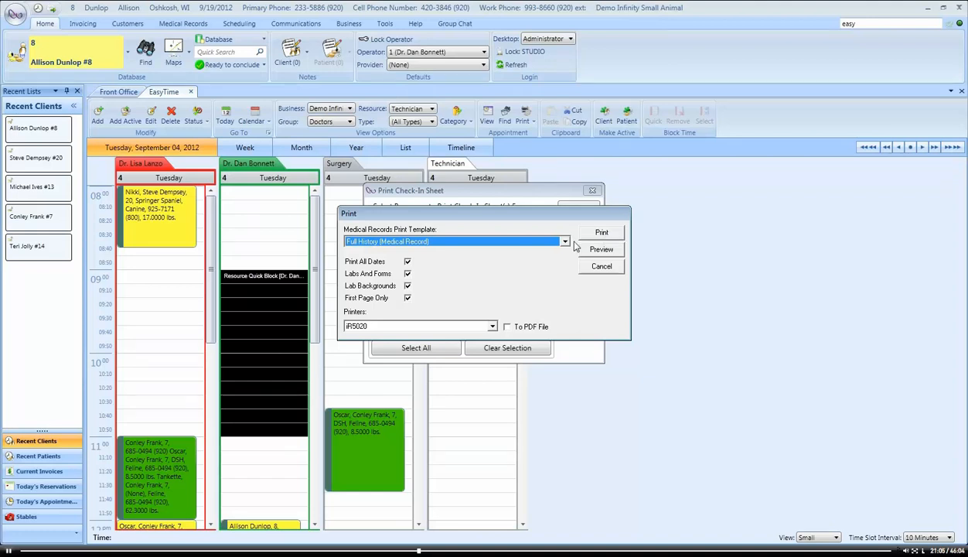
left_click(589, 265)
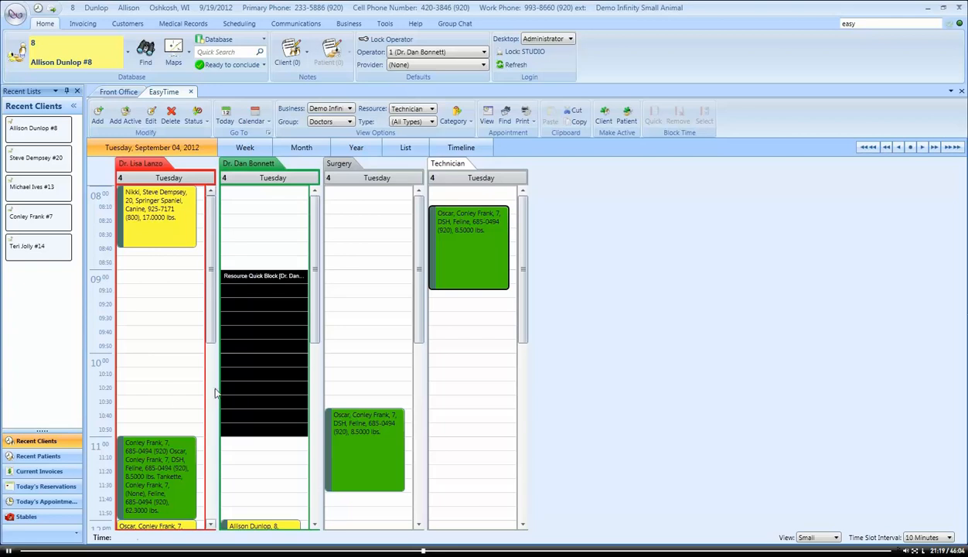
left_click(533, 122)
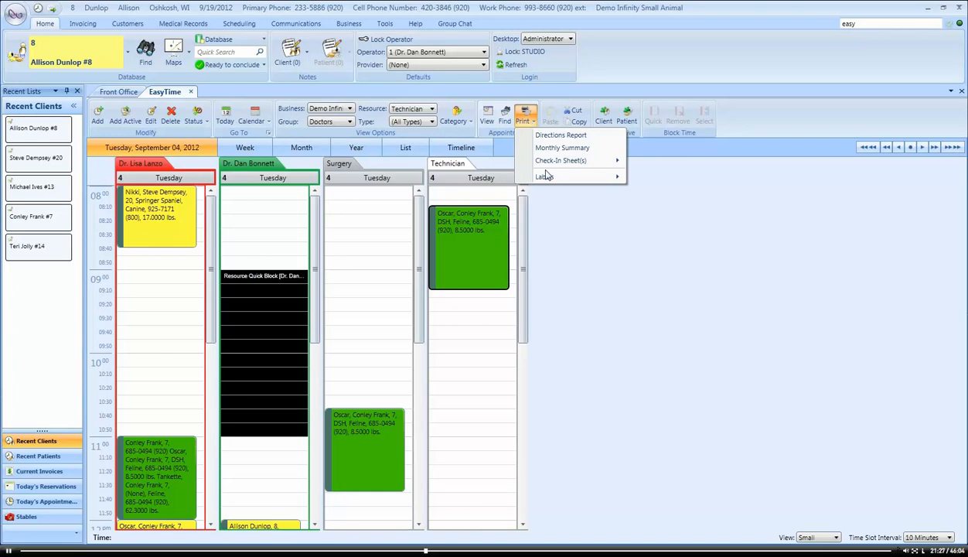
Dismiss the Print list and the 8:20 appointment's Printing menu, leaving the plain day schedule.
mouse_move(563, 180)
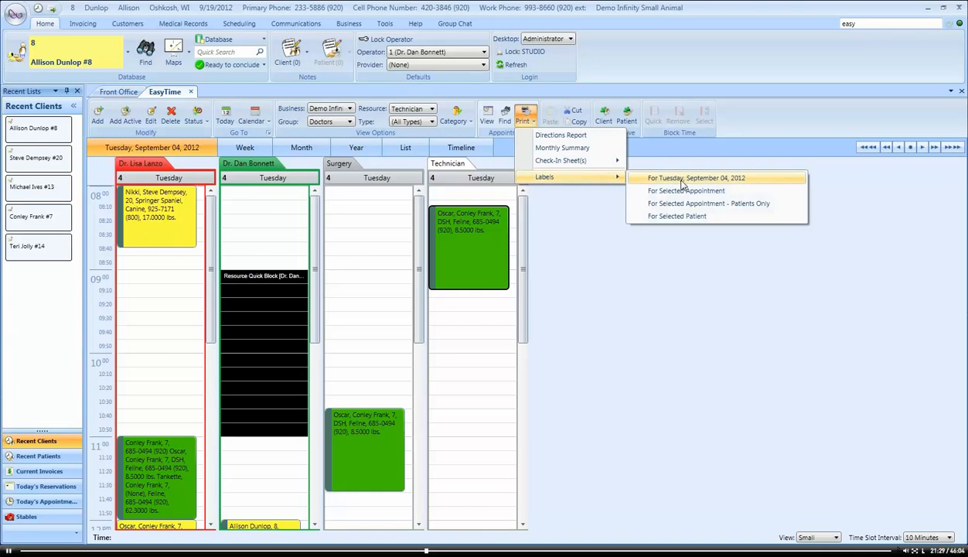
left_click(182, 224)
right_click(181, 224)
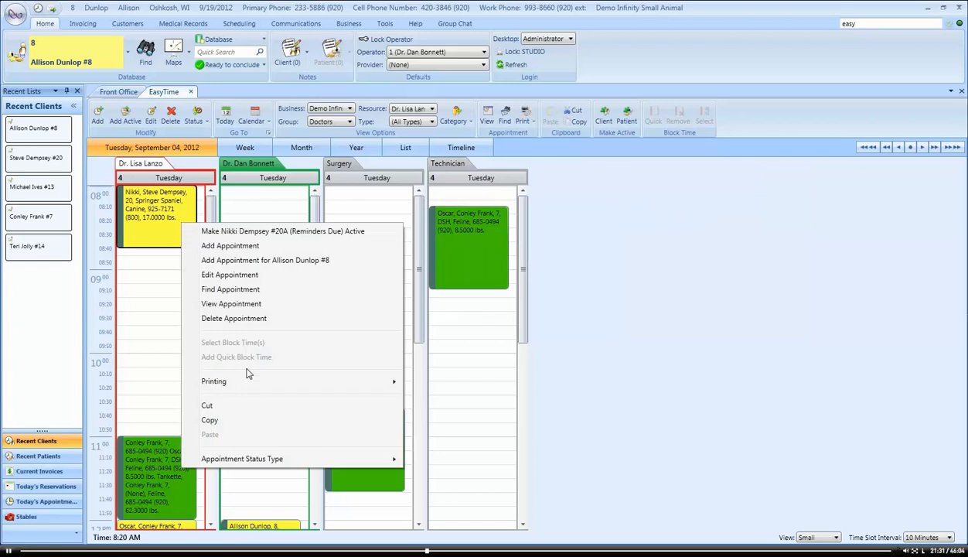
mouse_move(248, 384)
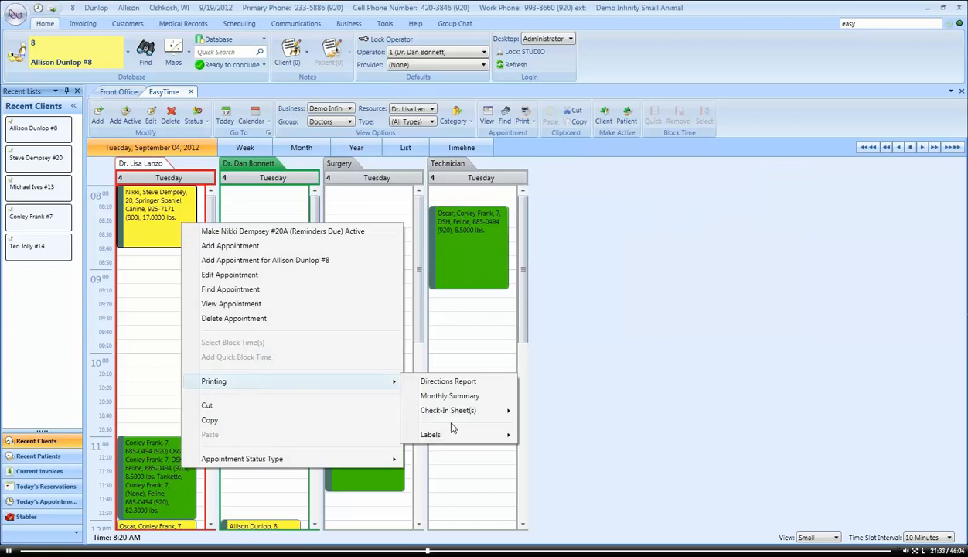
left_click(597, 253)
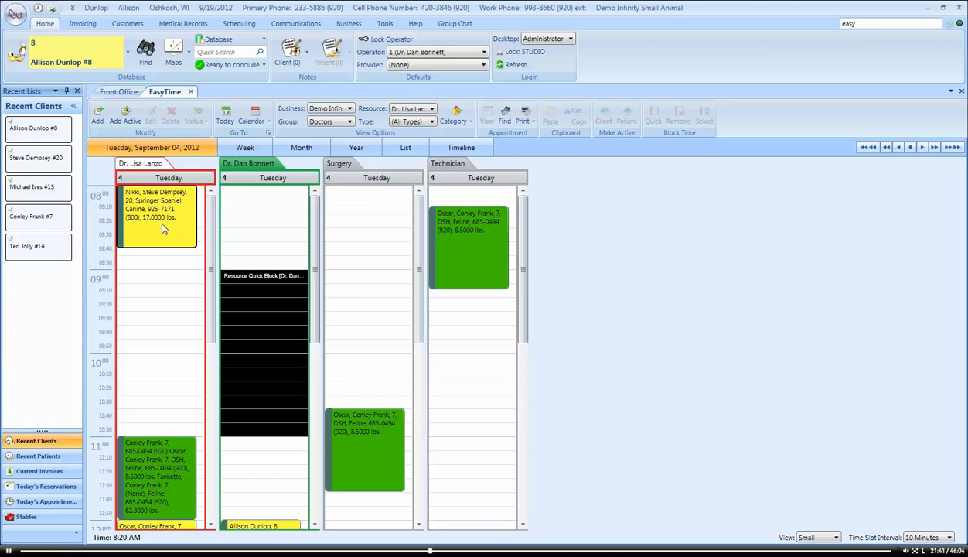
Cut Oscar's appointment out of the Technician column, confirming with staff initials.
left_click(478, 231)
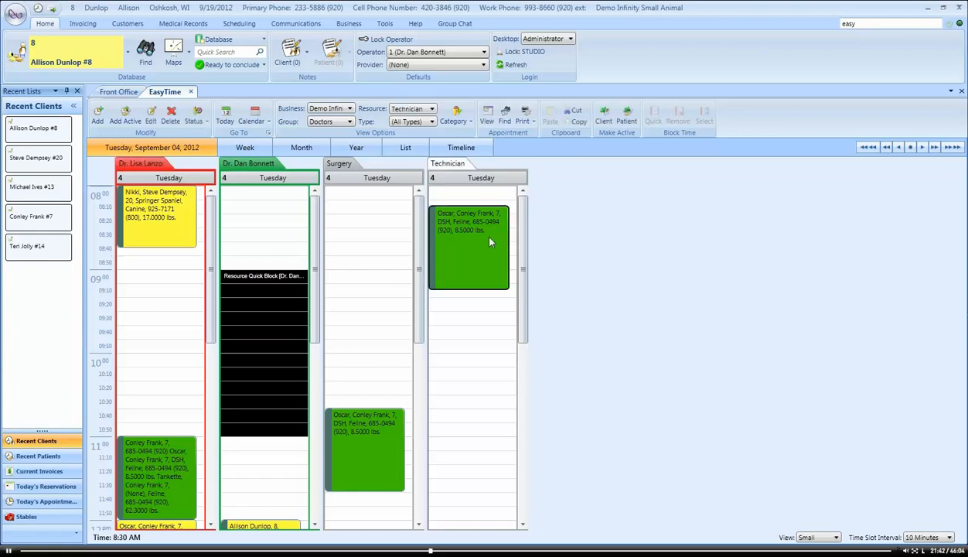
left_click(577, 113)
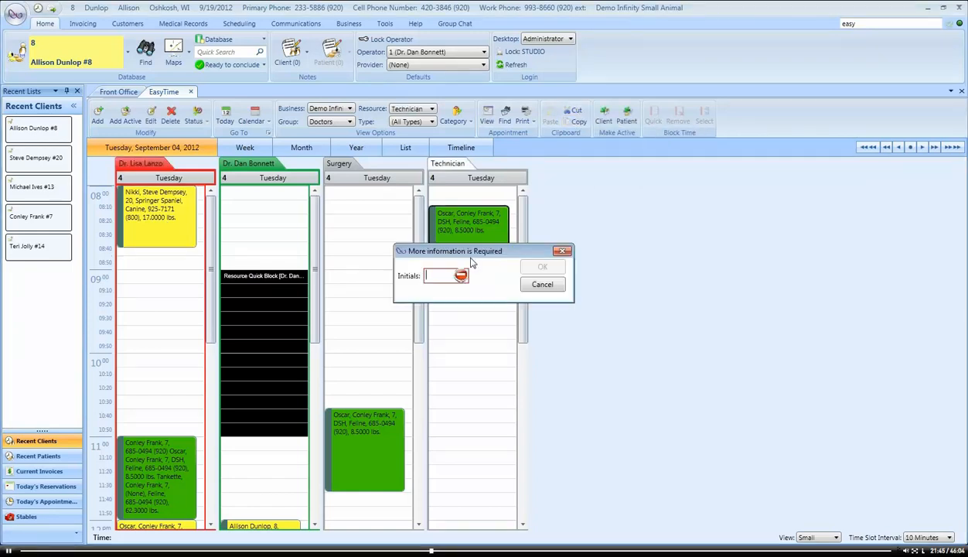
type("DB")
left_click(530, 266)
Paste the appointment into the Surgery column at 8:10, confirming with staff initials.
left_click(359, 210)
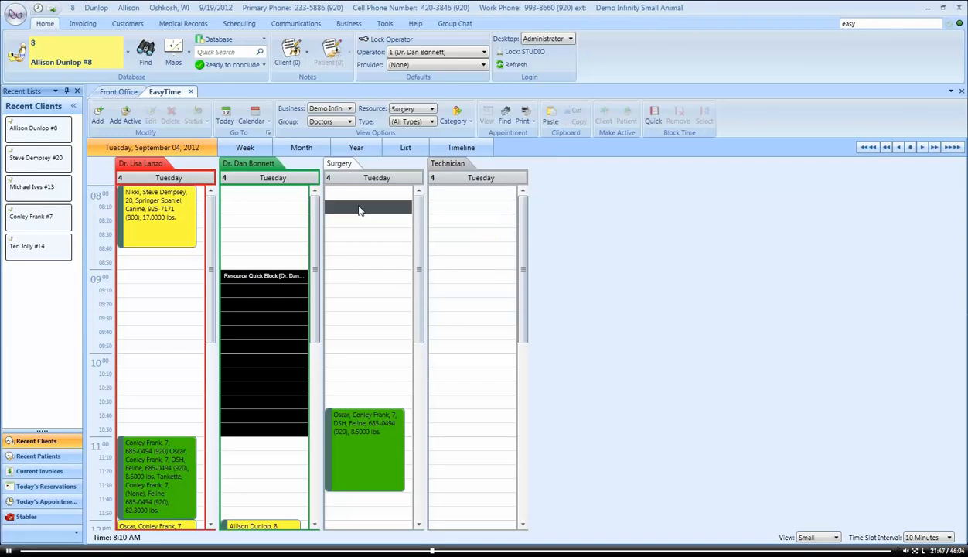
left_click(551, 116)
type("Dan ")
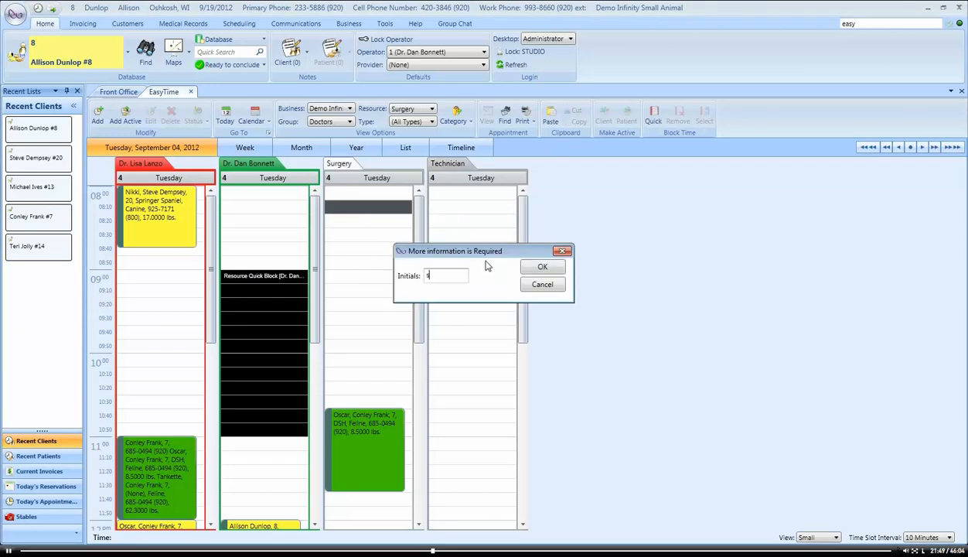
type("B")
left_click(543, 266)
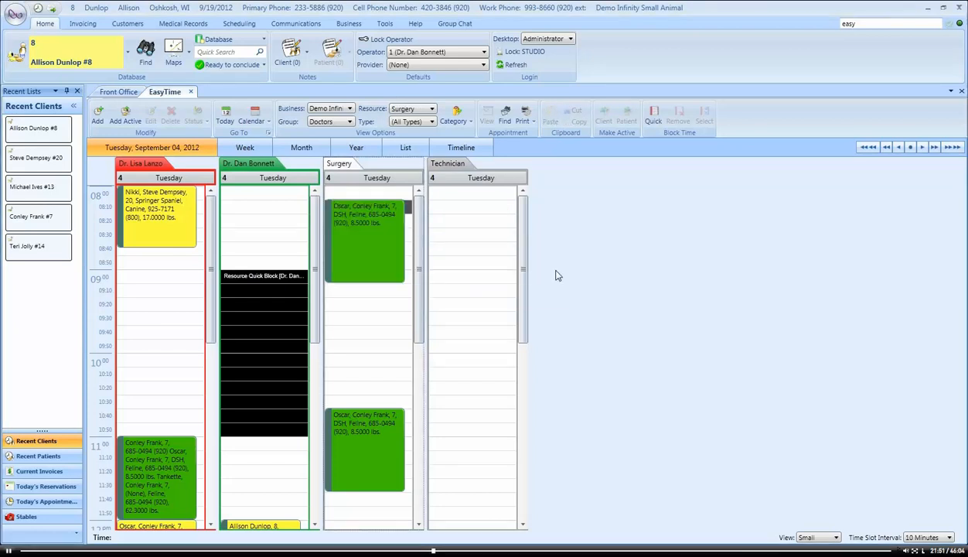
mouse_move(349, 215)
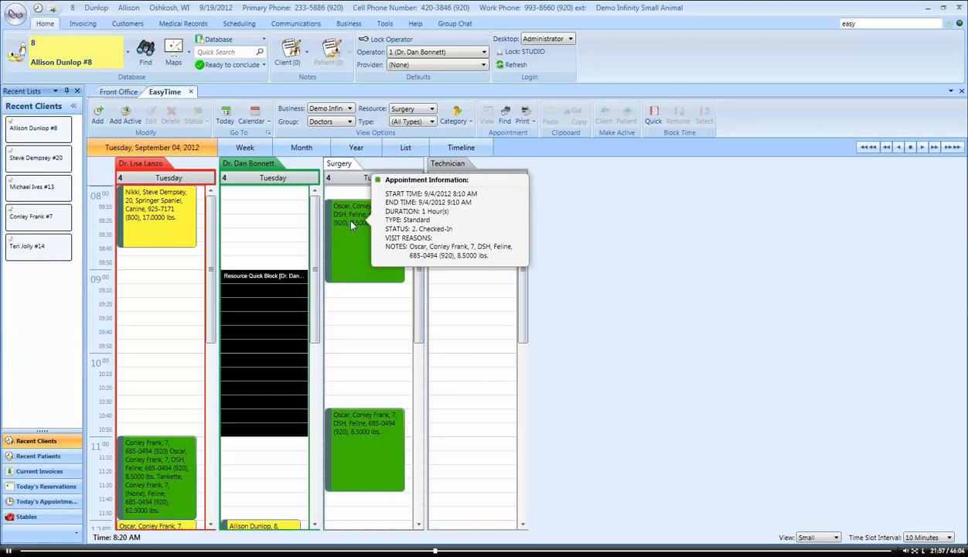
left_click(346, 219)
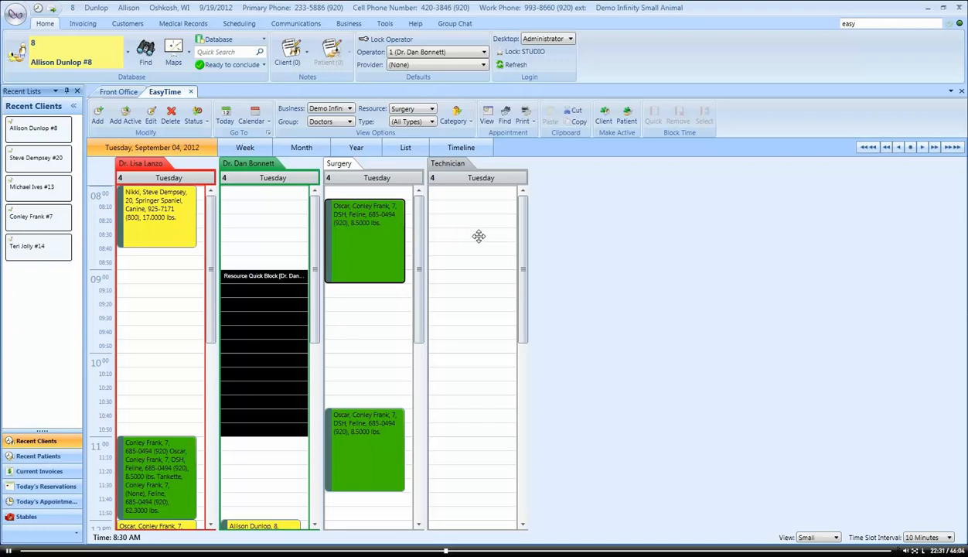
Drag Oscar's appointment into the Technician column at 8:30, confirming with staff initials.
left_click_drag(479, 235, 478, 239)
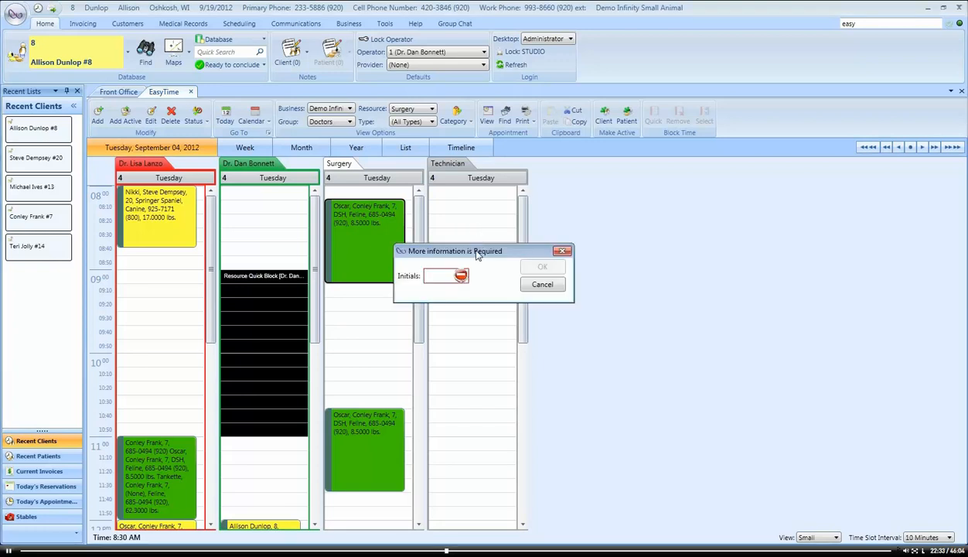
type("scd")
key("Return")
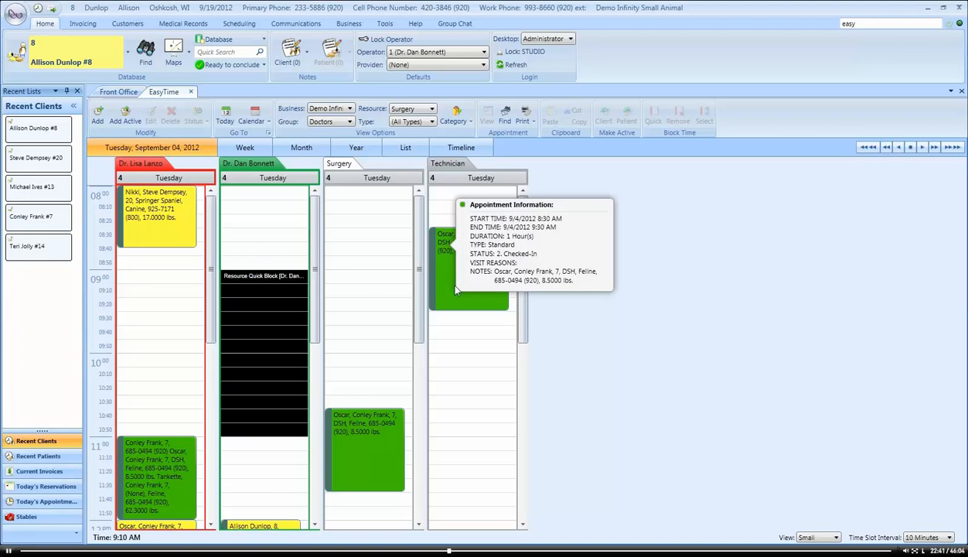
left_click(462, 304)
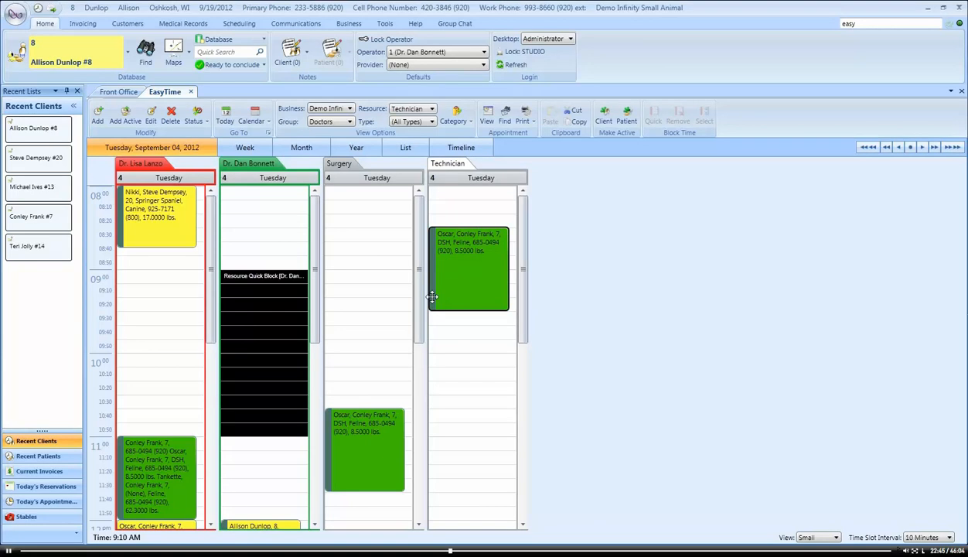
Drag it back into the Surgery column at about 9:00, confirming with staff initials.
left_click_drag(389, 290, 389, 291)
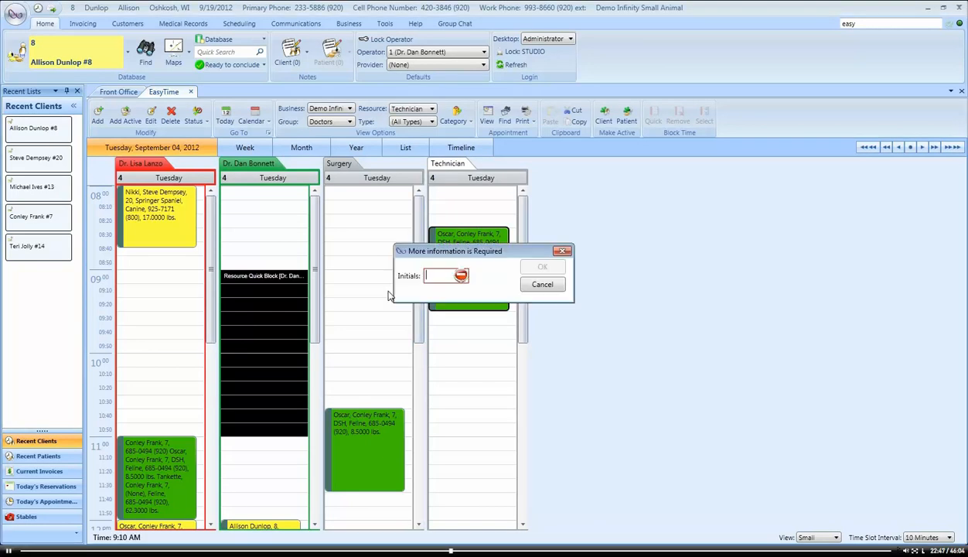
type("scd")
key("Return")
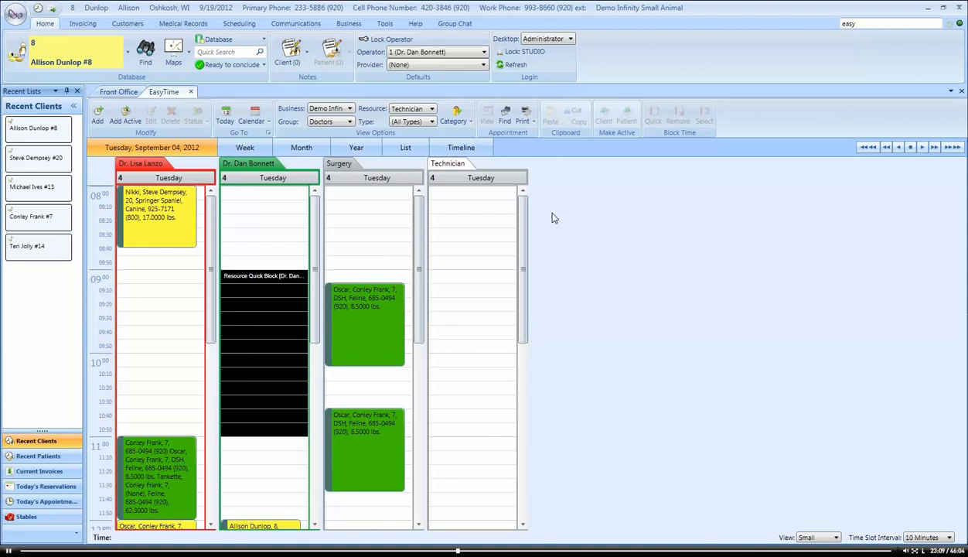
left_click(365, 332)
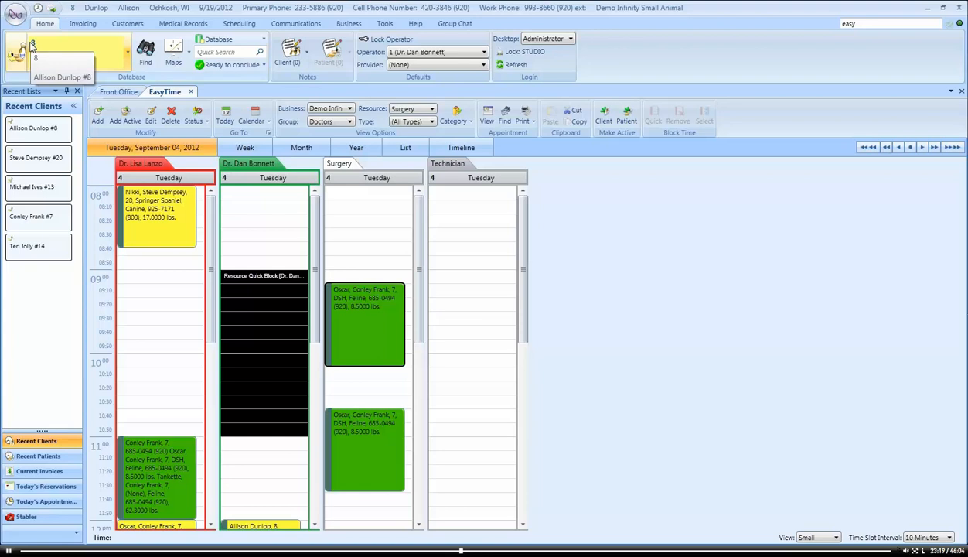
Use Make Active to set the Surgery appointment's owner as client and Oscar as patient.
left_click(604, 116)
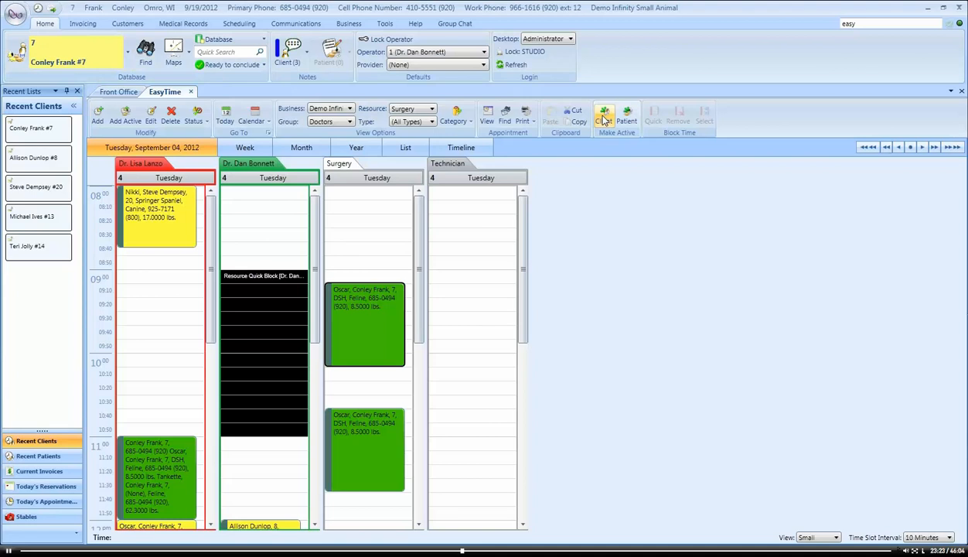
left_click(627, 116)
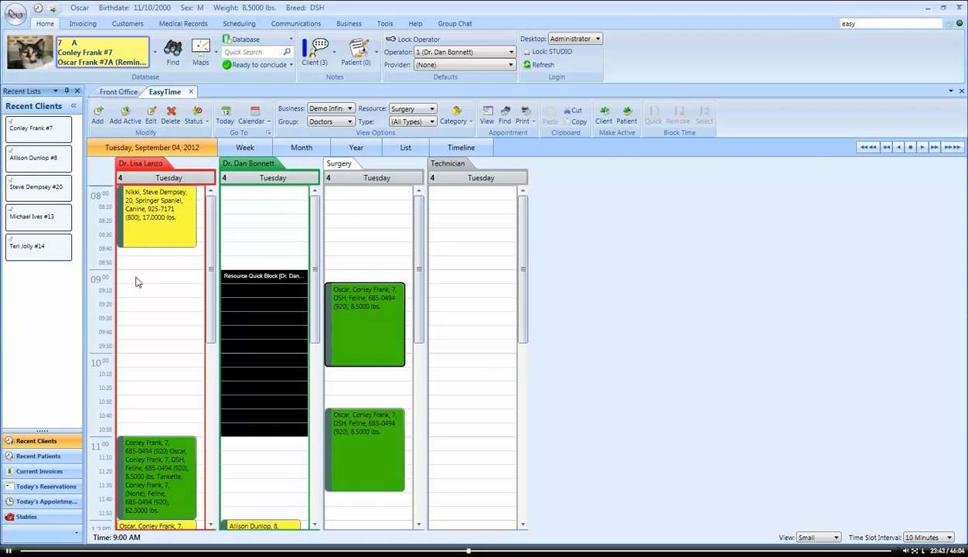
Quick-block 9:00–10:20 in the first doctor's column with the description 'N/A'.
left_click_drag(129, 273, 157, 391)
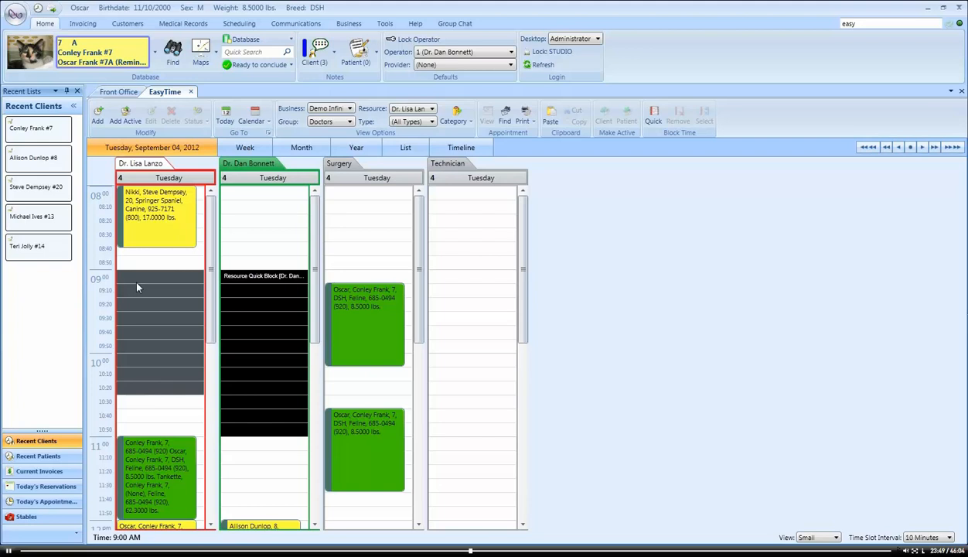
left_click(653, 116)
left_click(495, 314)
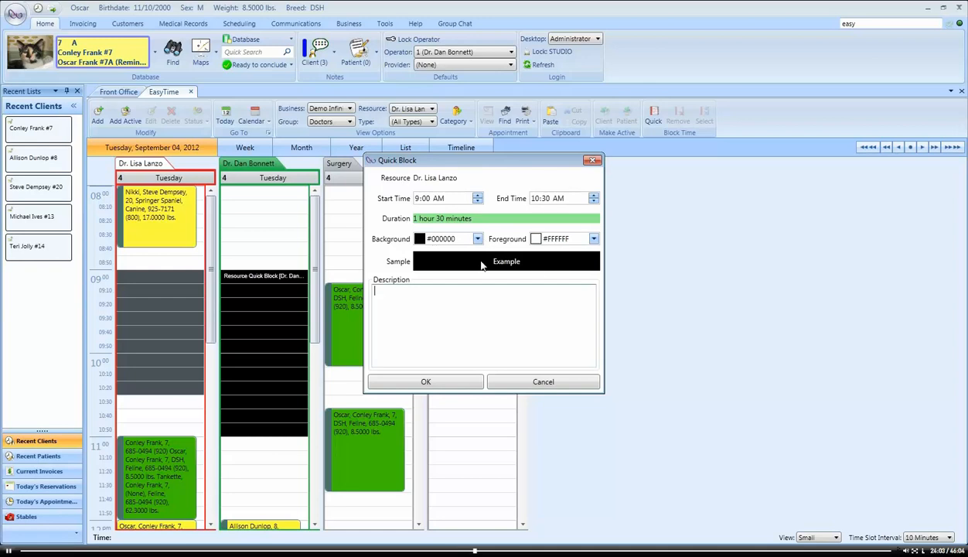
left_click(504, 317)
type("N/A")
left_click(426, 381)
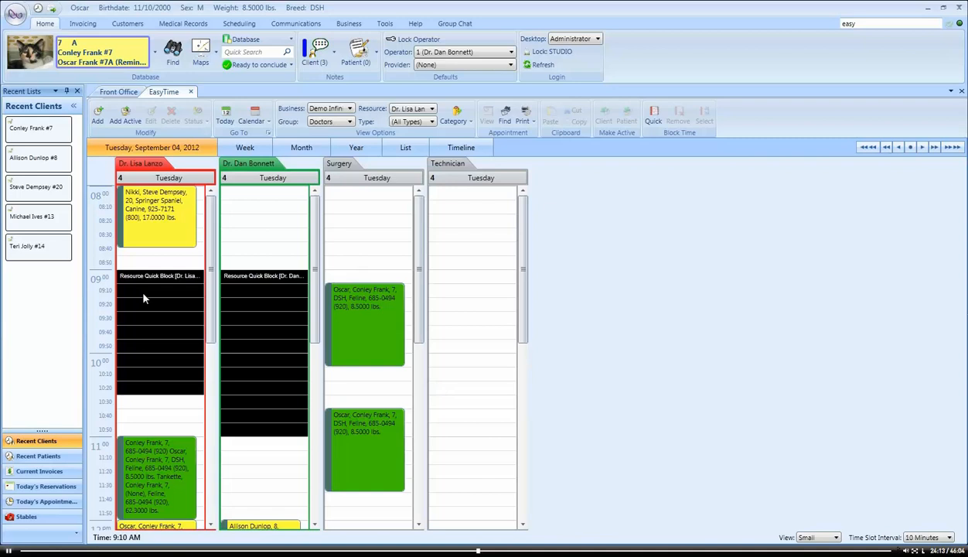
Remove the 10:00–10:20 portion so only 9:00–10:00 stays blocked.
left_click_drag(162, 363, 165, 396)
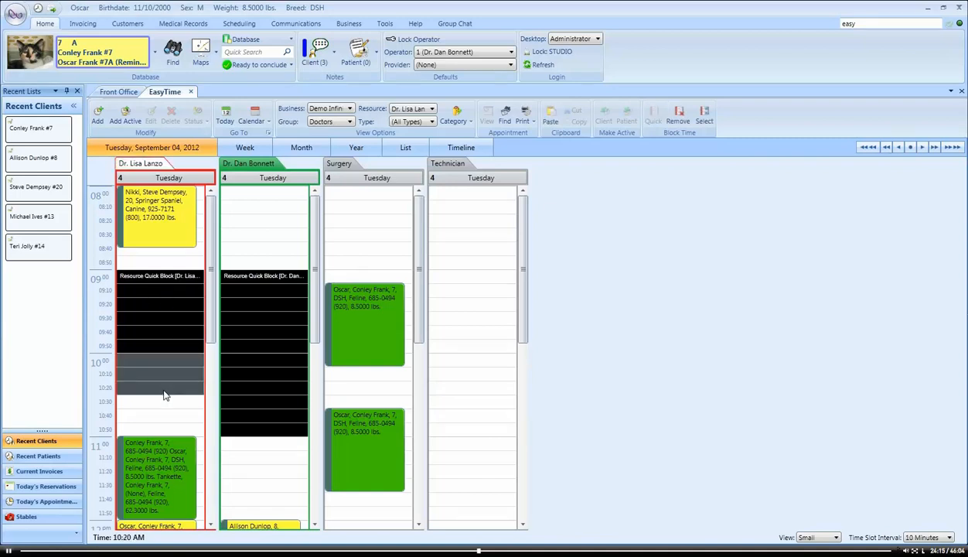
left_click(684, 120)
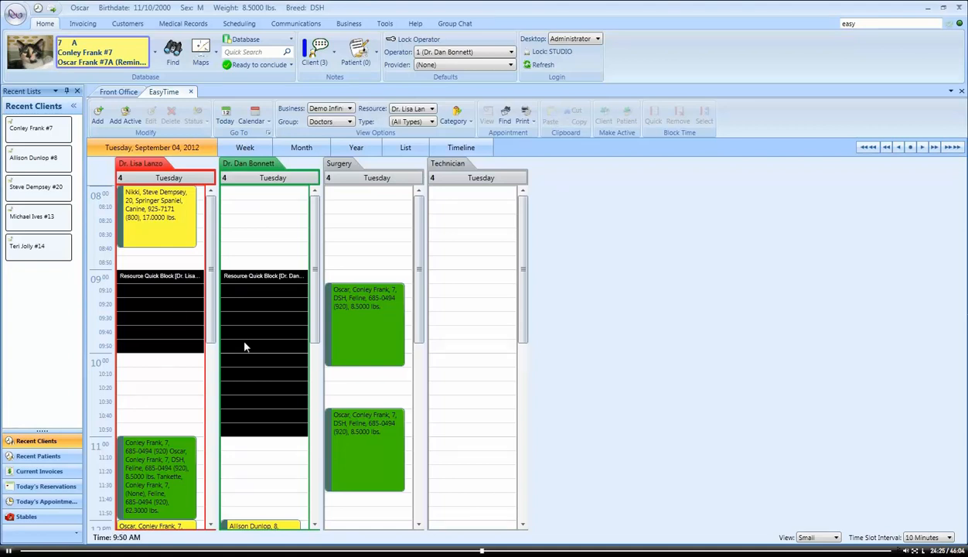
left_click(371, 211)
left_click(372, 210)
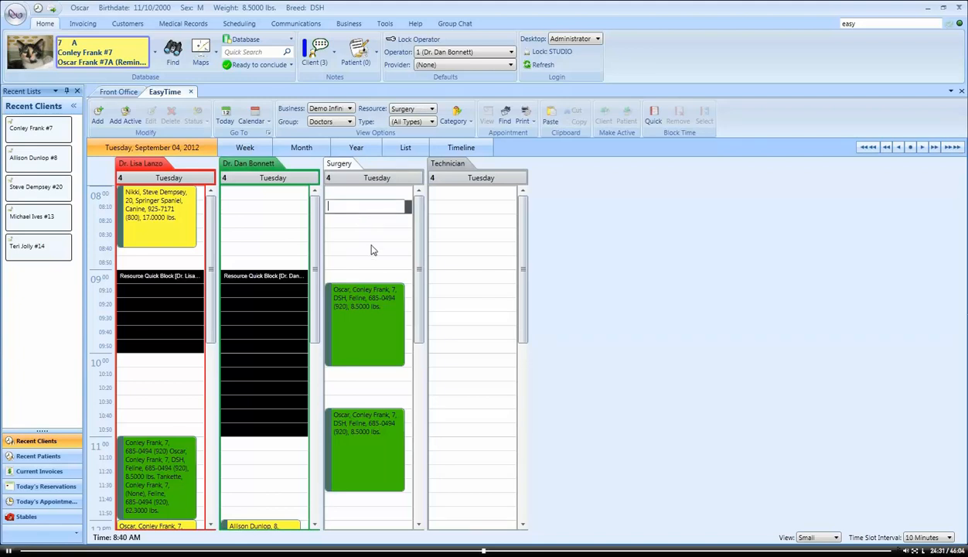
Select 8:00–8:50 in the second doctor's column and add an appointment for the active client.
left_click(457, 241)
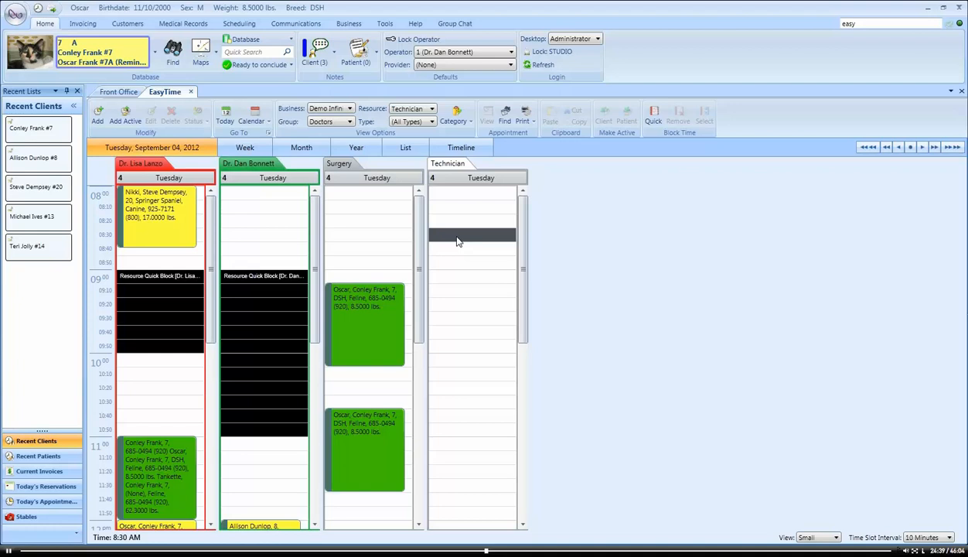
right_click(457, 241)
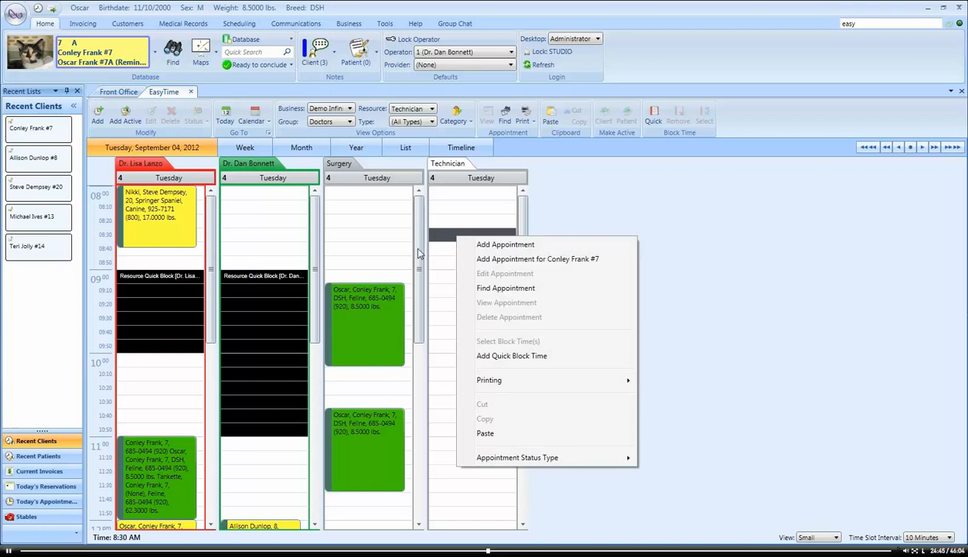
left_click(241, 194)
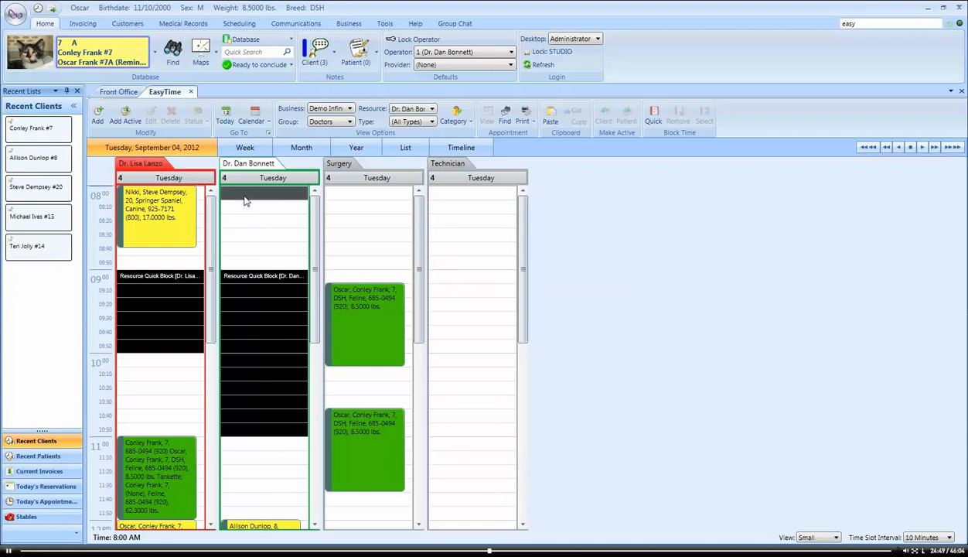
right_click(244, 200)
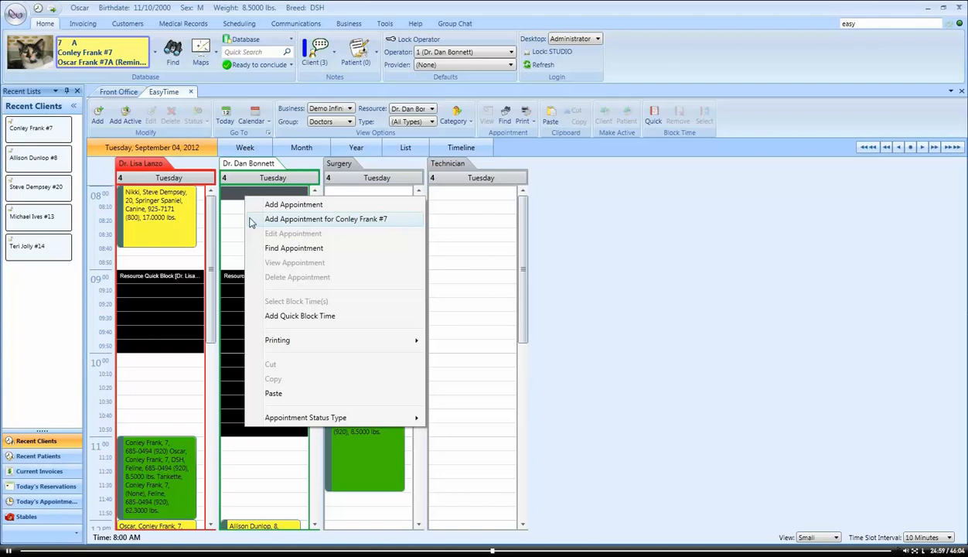
left_click(232, 198)
left_click_drag(241, 199, 240, 264)
right_click(240, 267)
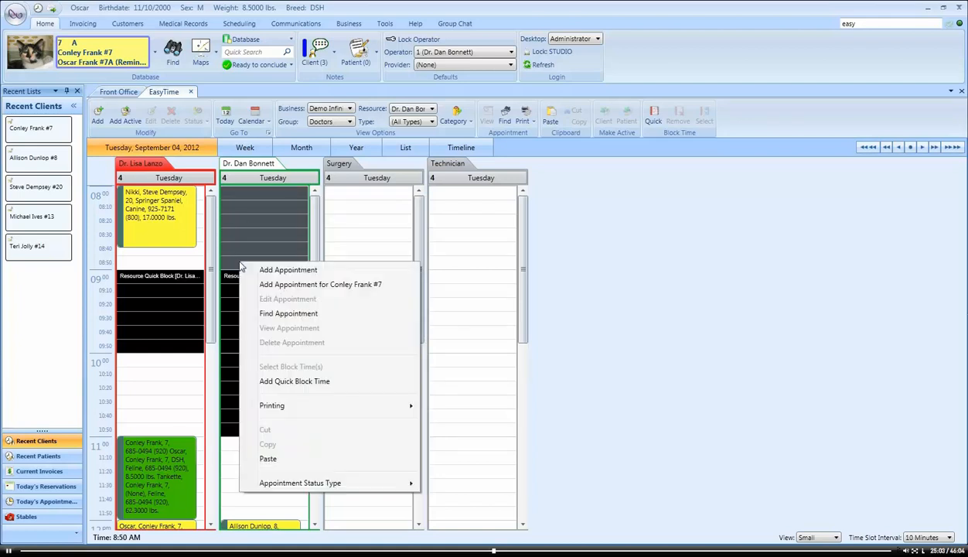
left_click(270, 285)
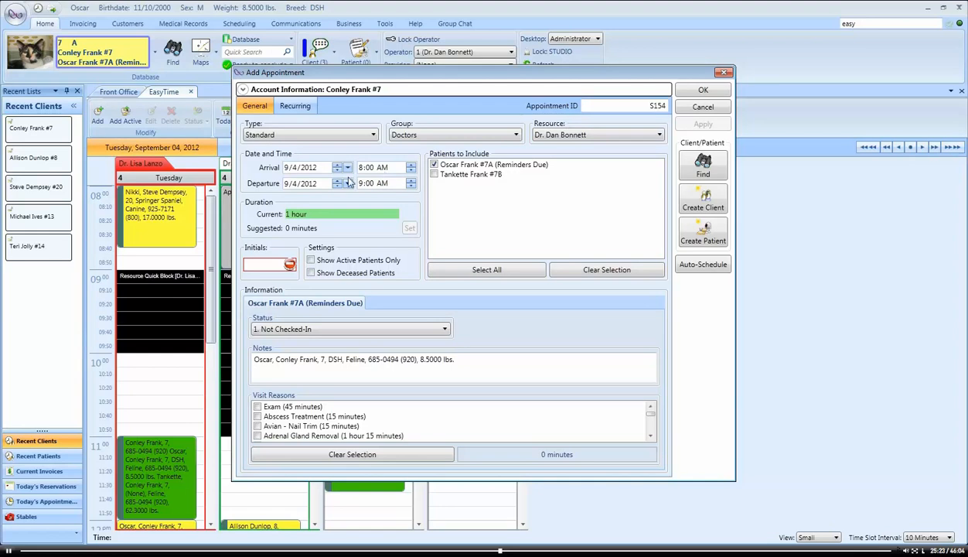
Tick Tankette under Patients to Include and check both Oscar's and Tankette's information tabs.
left_click(435, 176)
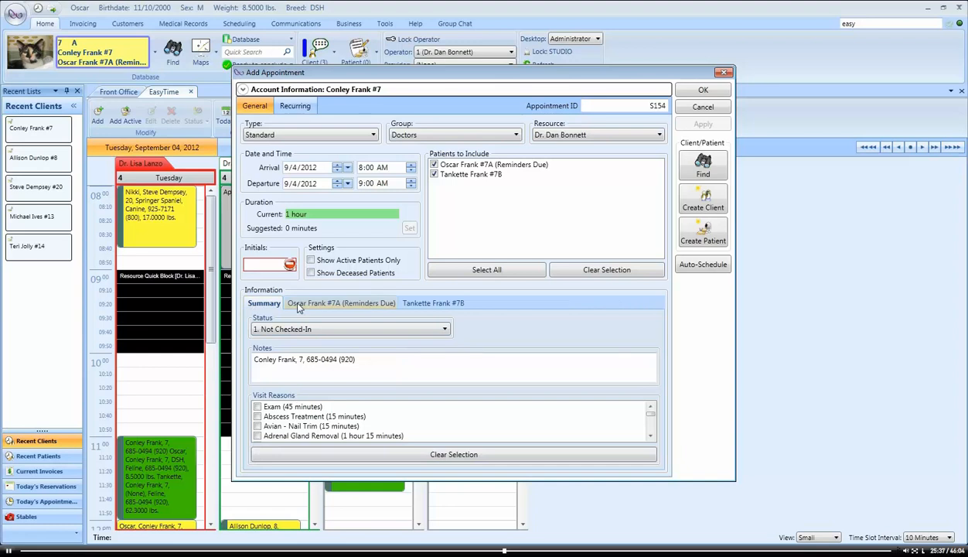
left_click(434, 174)
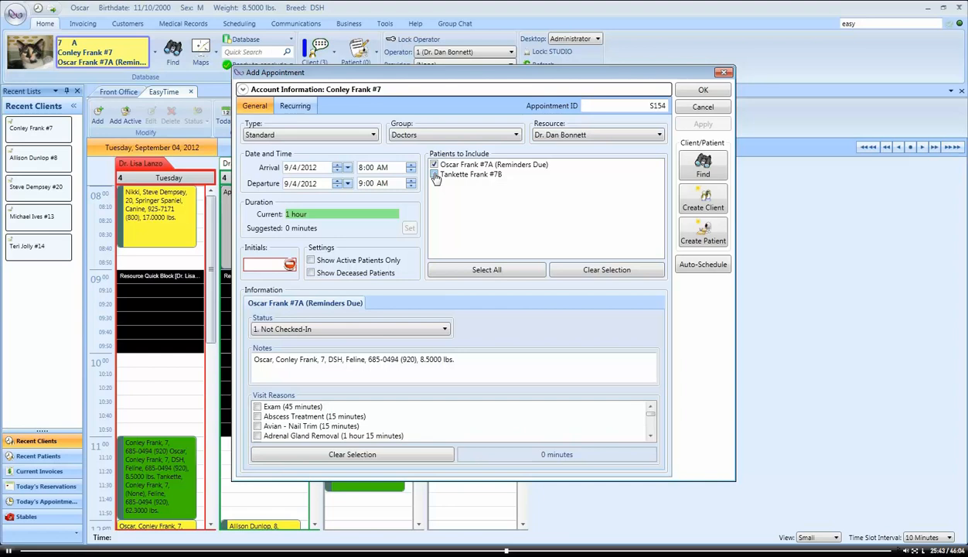
left_click(434, 175)
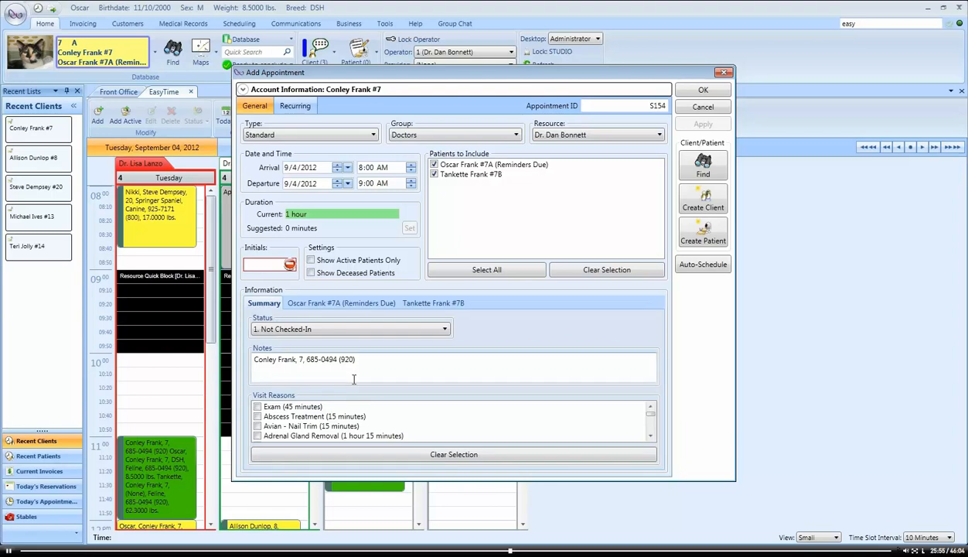
left_click(345, 304)
left_click(418, 304)
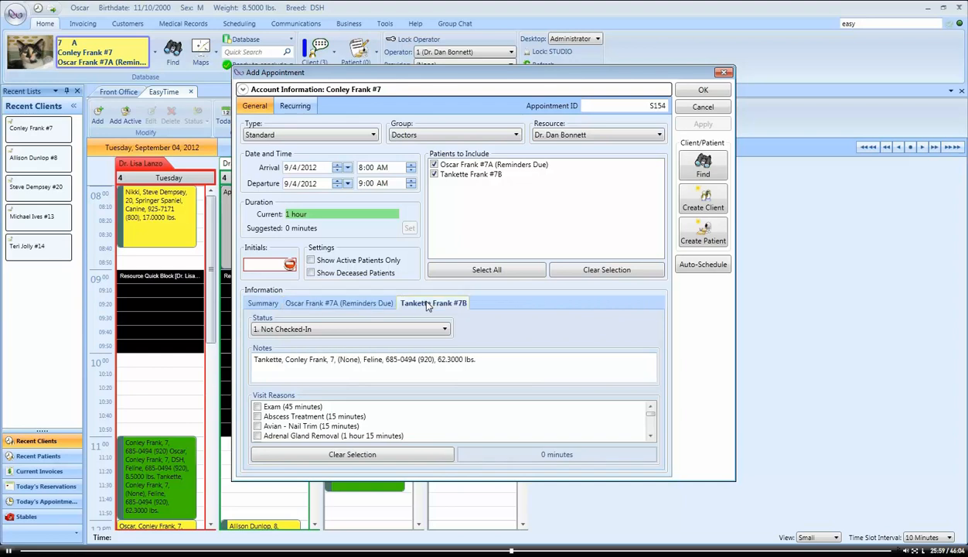
Tick Exam for Oscar, and Abscess Treatment plus Exam for Tankette.
left_click(346, 303)
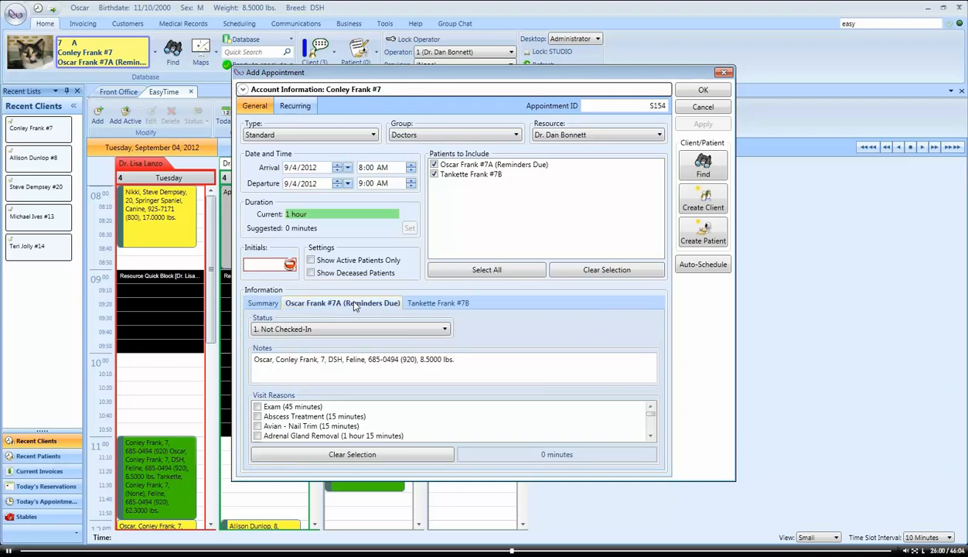
left_click(258, 407)
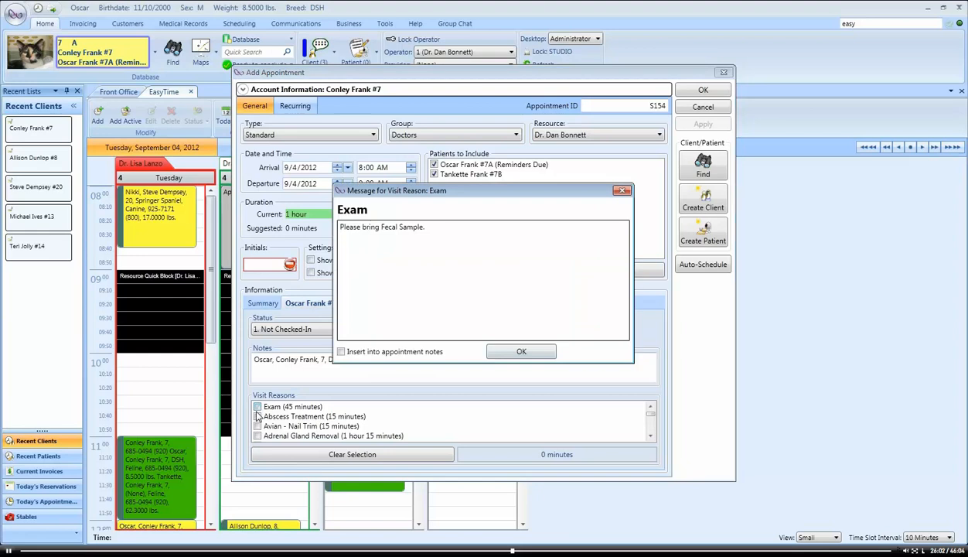
left_click(509, 345)
left_click(426, 303)
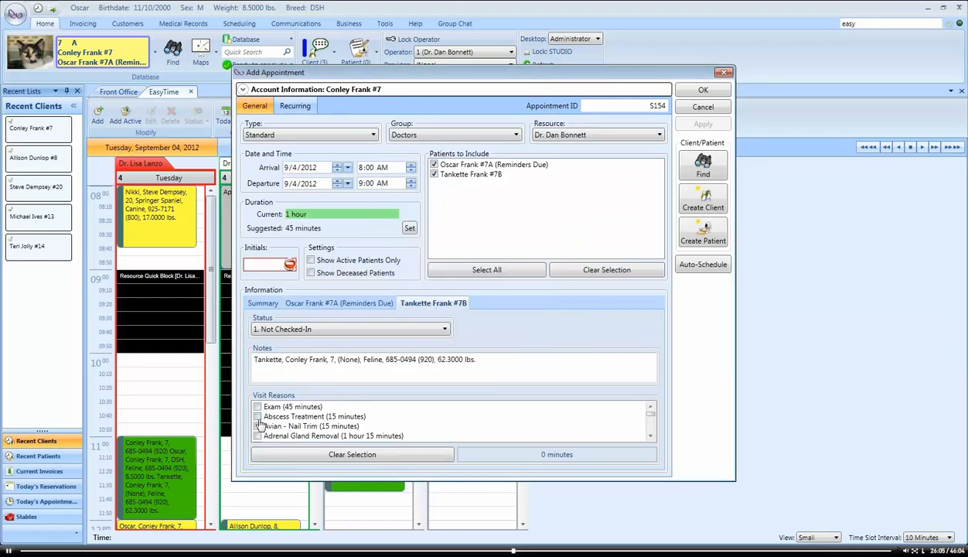
left_click(257, 417)
left_click(258, 406)
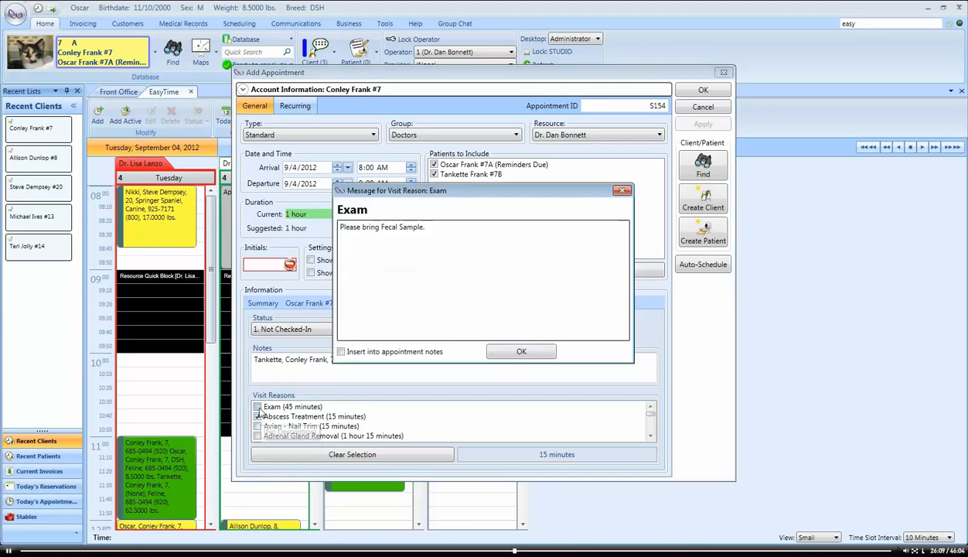
left_click(521, 351)
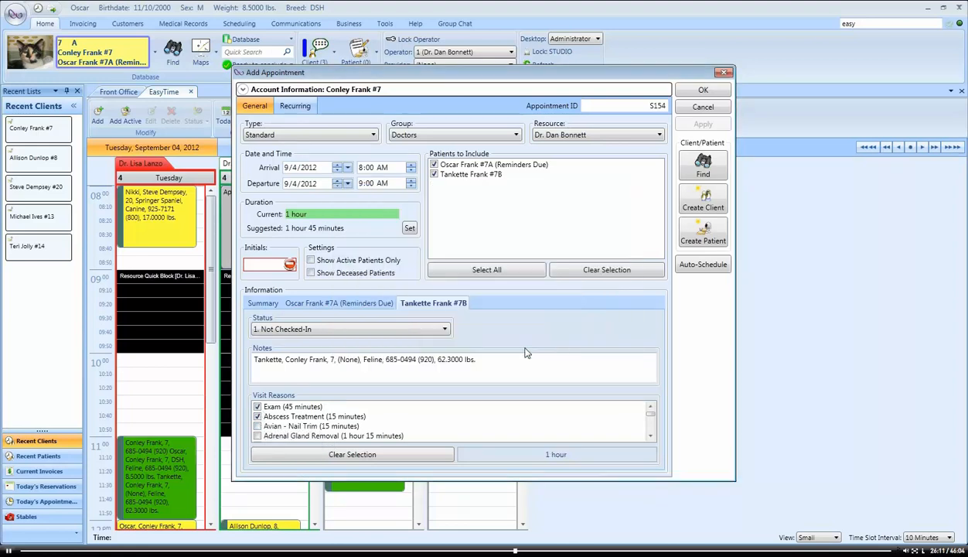
Review both pets' reasons and apply the suggested 1 hour 45 minute duration.
left_click(337, 306)
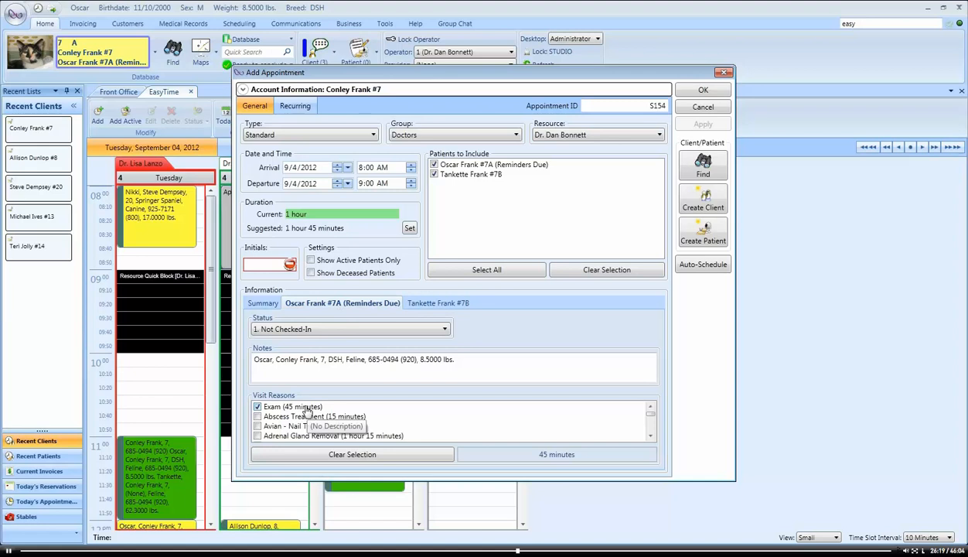
left_click(427, 303)
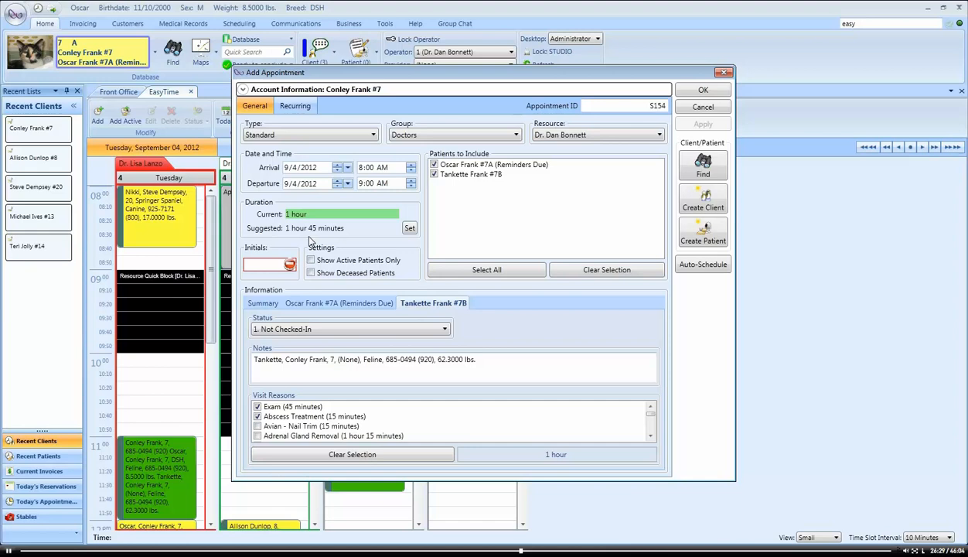
left_click(410, 229)
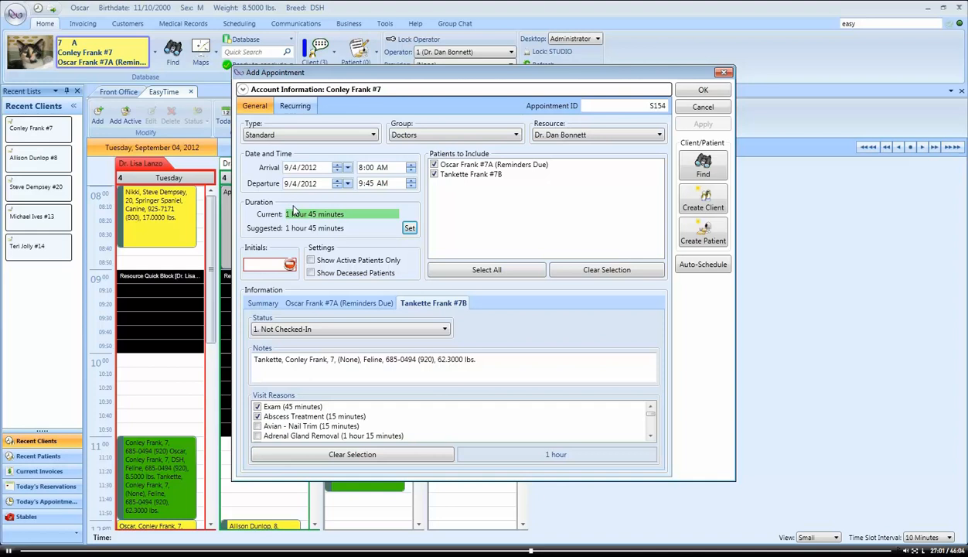
Leave the second doctor as the only resource, then cancel the draft appointment unsaved.
left_click(581, 140)
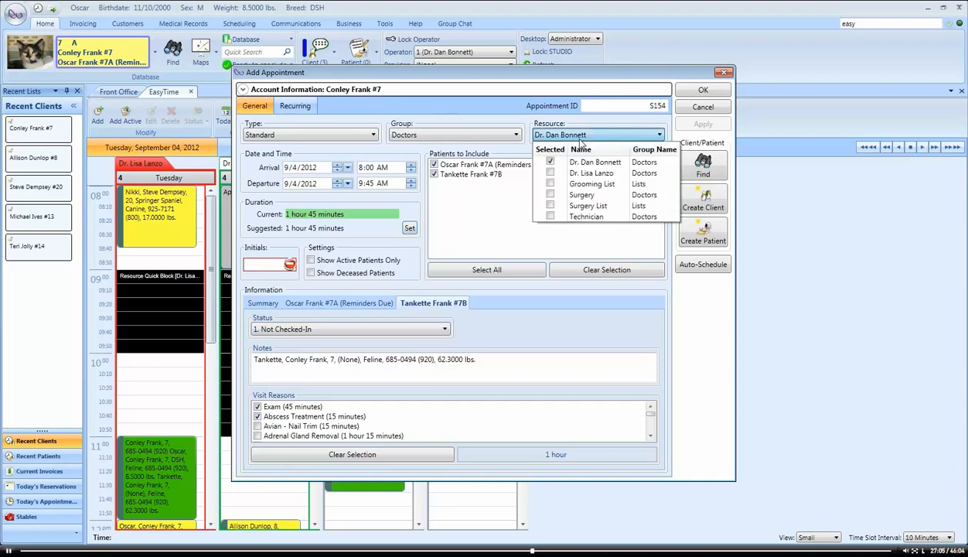
left_click(551, 173)
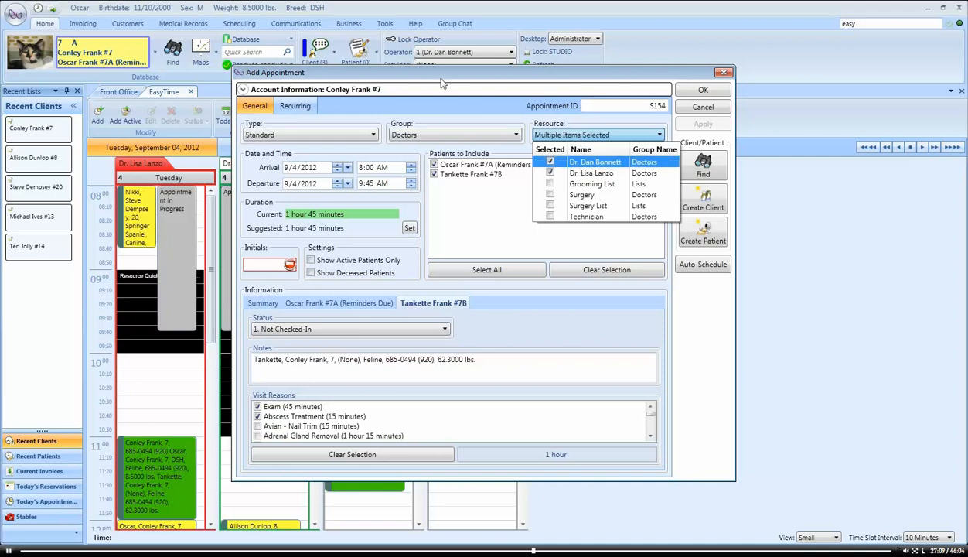
left_click(515, 85)
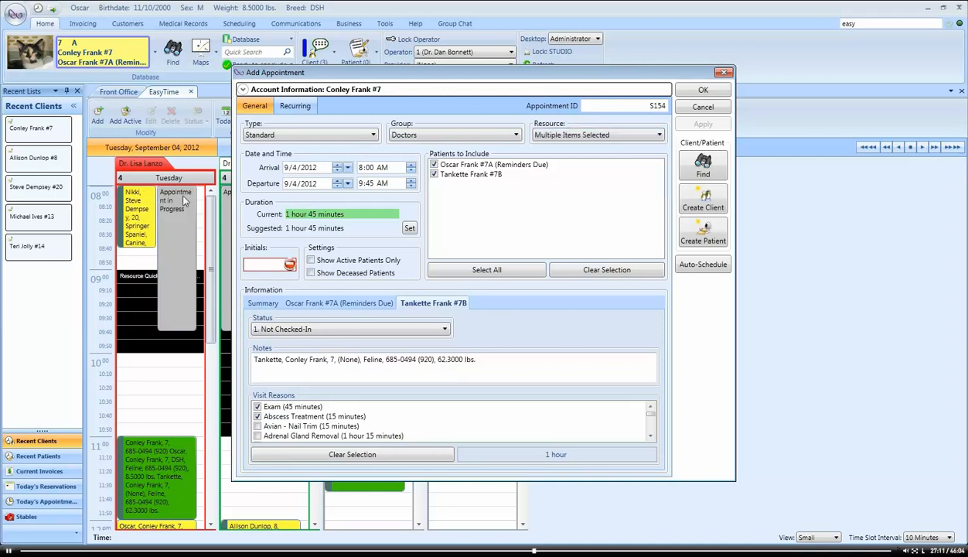
left_click(603, 134)
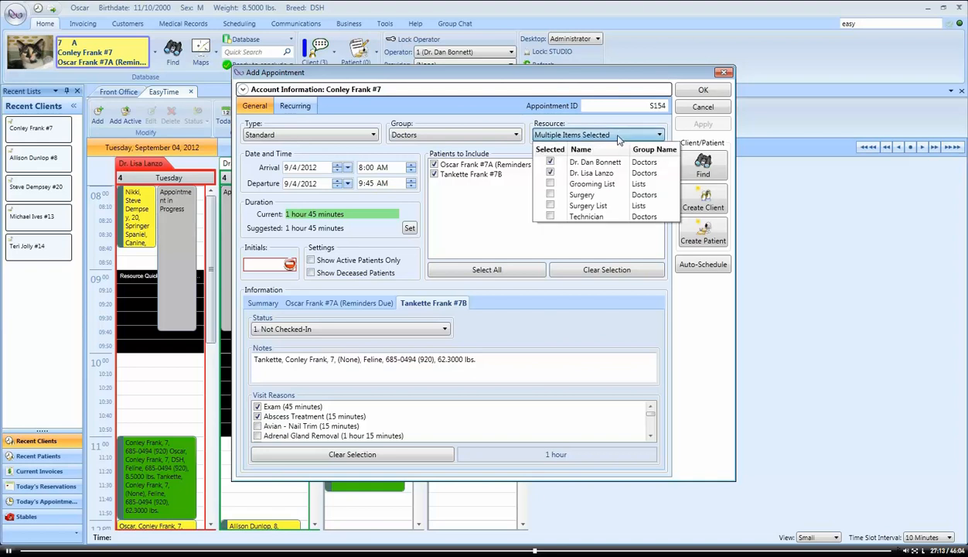
left_click(550, 163)
left_click(550, 162)
left_click(550, 173)
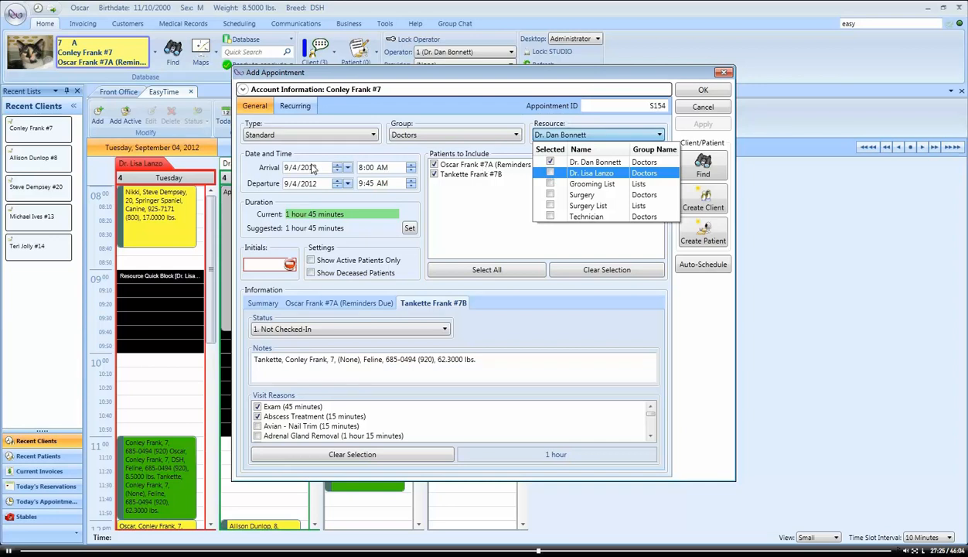
left_click(447, 197)
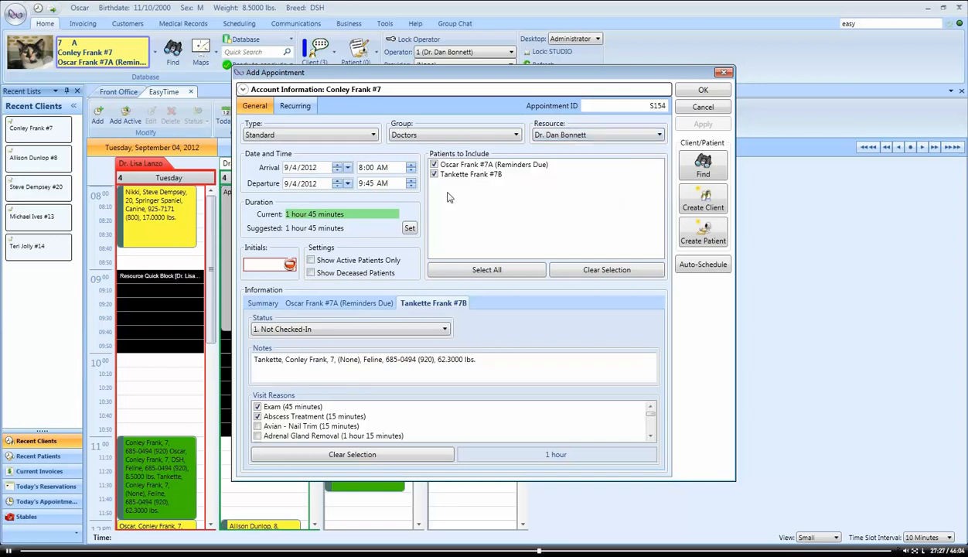
left_click(700, 107)
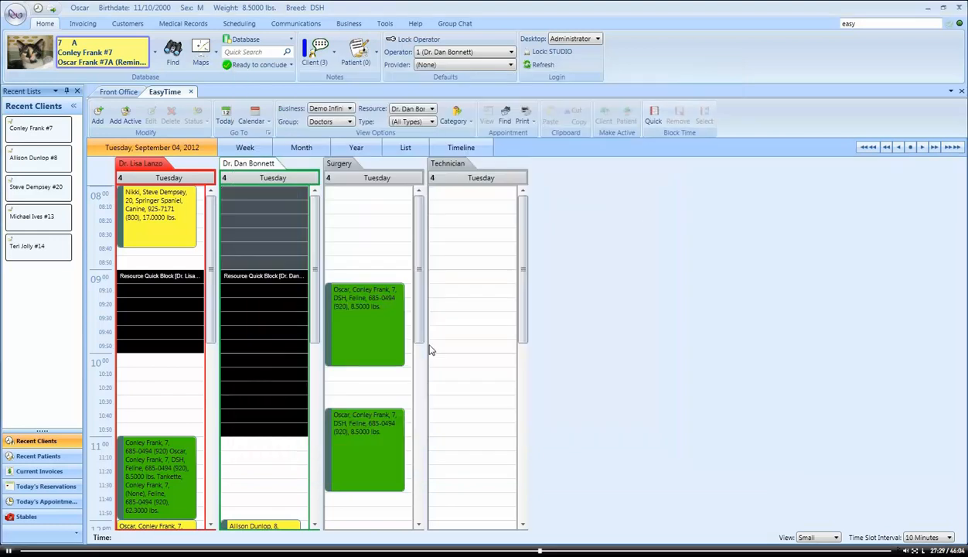
Start a 2:00–2:50 PM appointment in the first doctor's column, including Tankette.
scroll(441, 325, "down", 10)
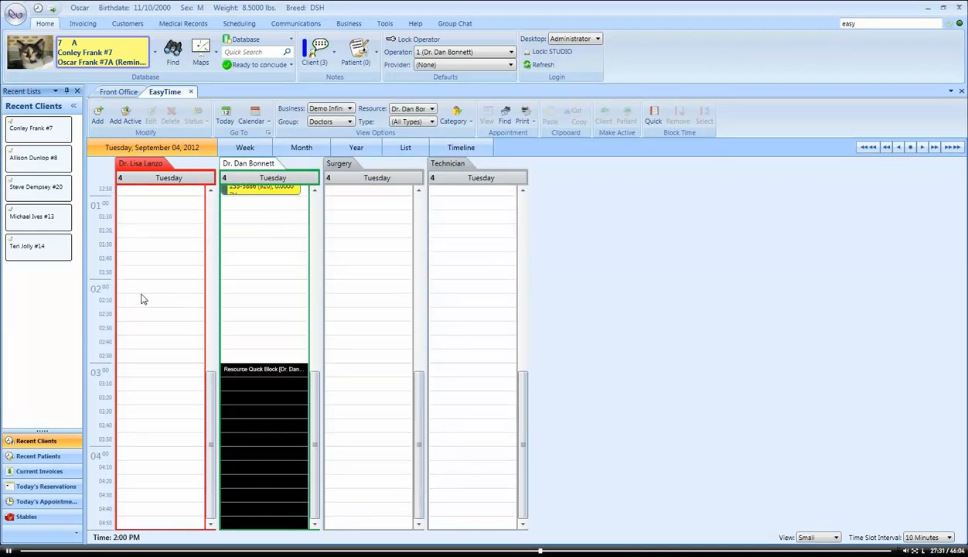
left_click_drag(138, 288, 135, 357)
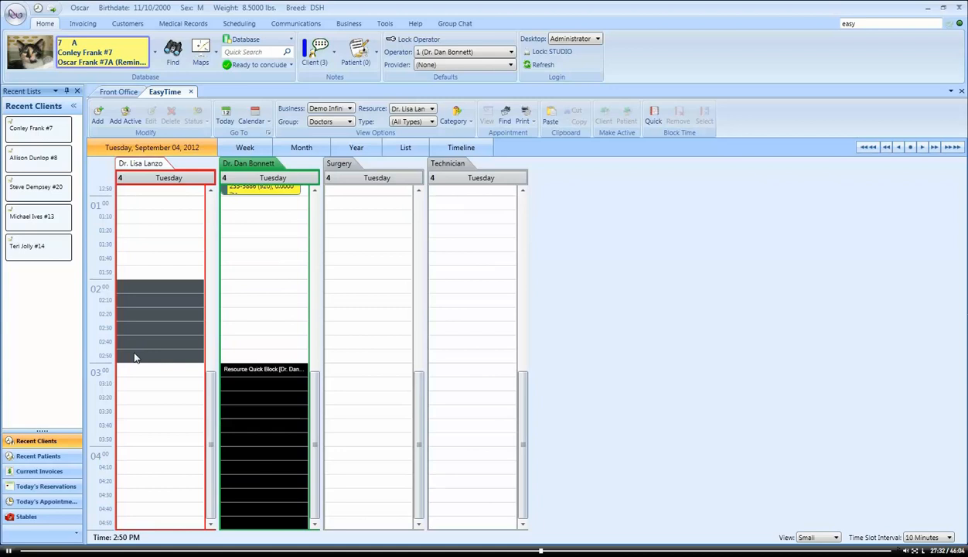
right_click(134, 296)
left_click(167, 315)
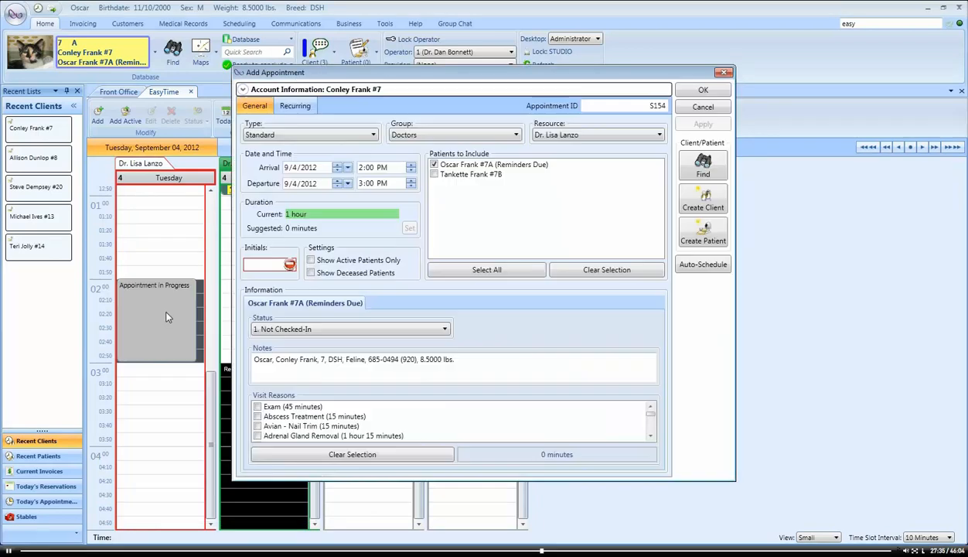
left_click(434, 174)
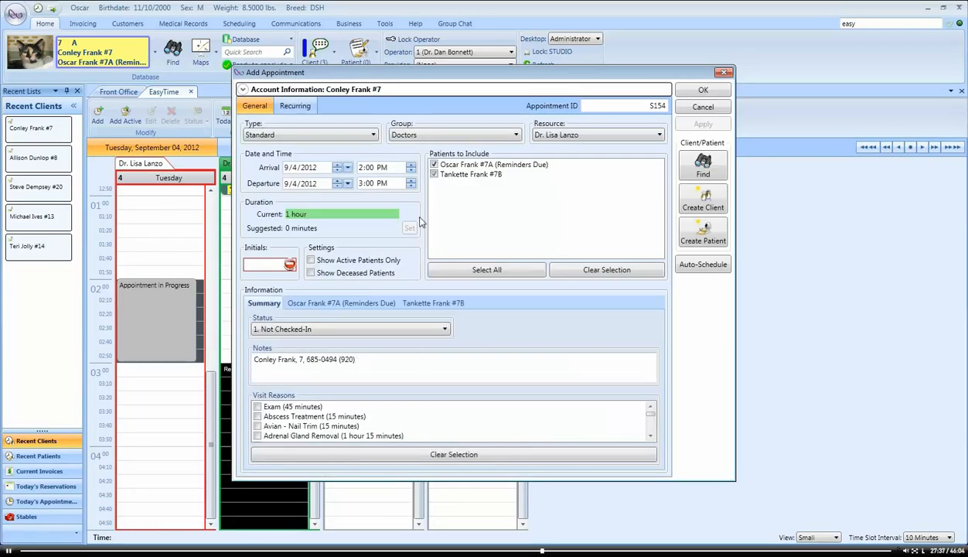
Tick Exam for Oscar, and Exam plus Abscess Treatment for Tankette.
left_click(257, 406)
left_click(497, 352)
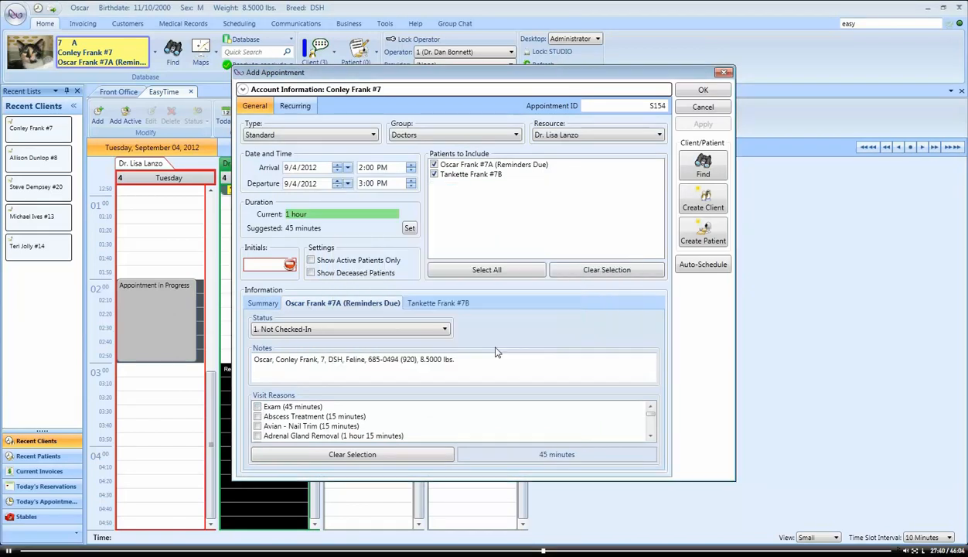
left_click(435, 303)
left_click(258, 407)
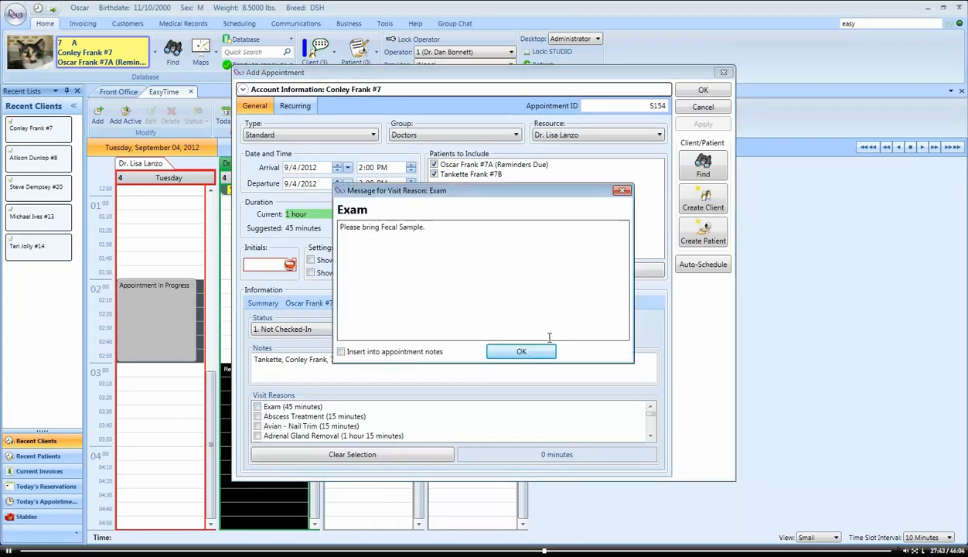
left_click(511, 352)
left_click(258, 416)
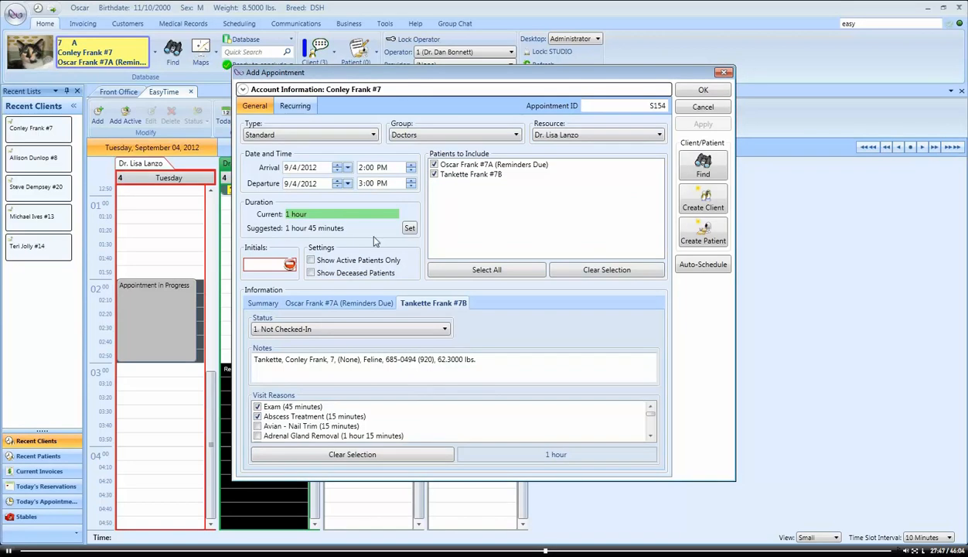
Extend the visit to 1 hour 45 minutes and enter the scheduler's initials.
left_click(410, 229)
left_click(274, 266)
type("scd")
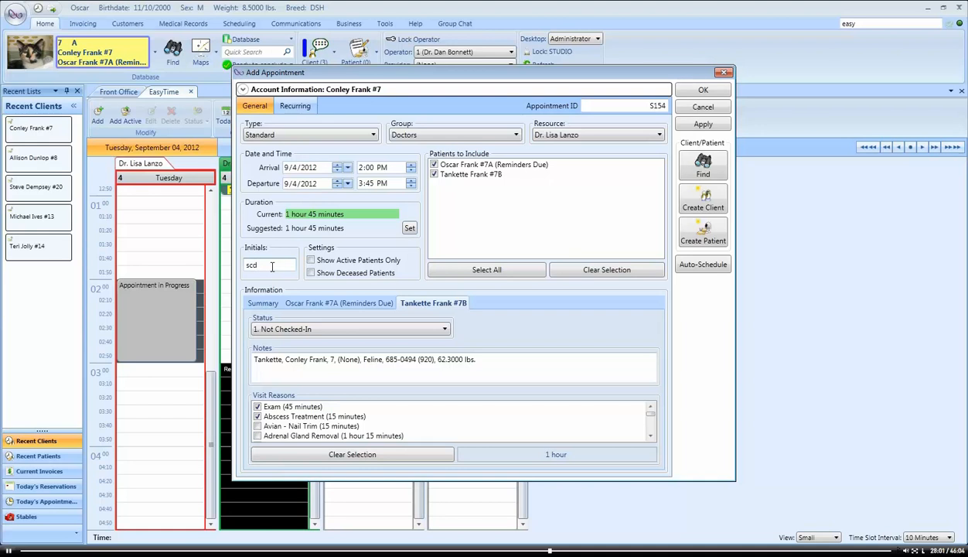
left_click_drag(331, 72, 335, 106)
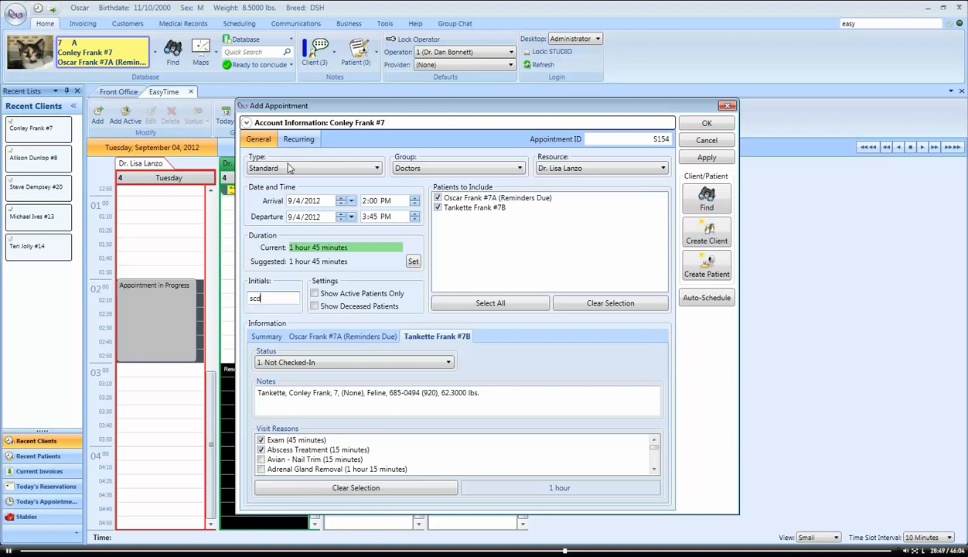
Save the two-pet 2:00–3:45 PM appointment, accepting the carried-over exam products.
left_click(702, 125)
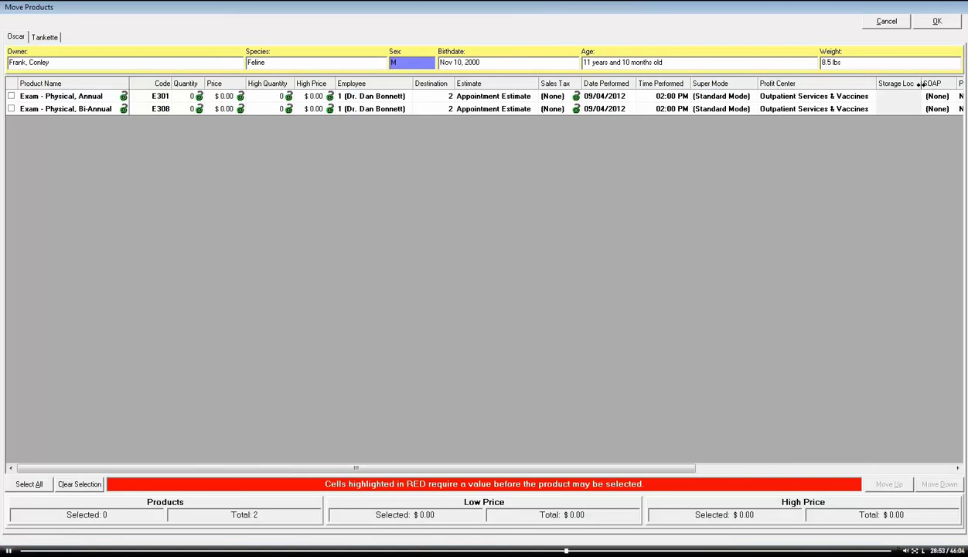
left_click(936, 22)
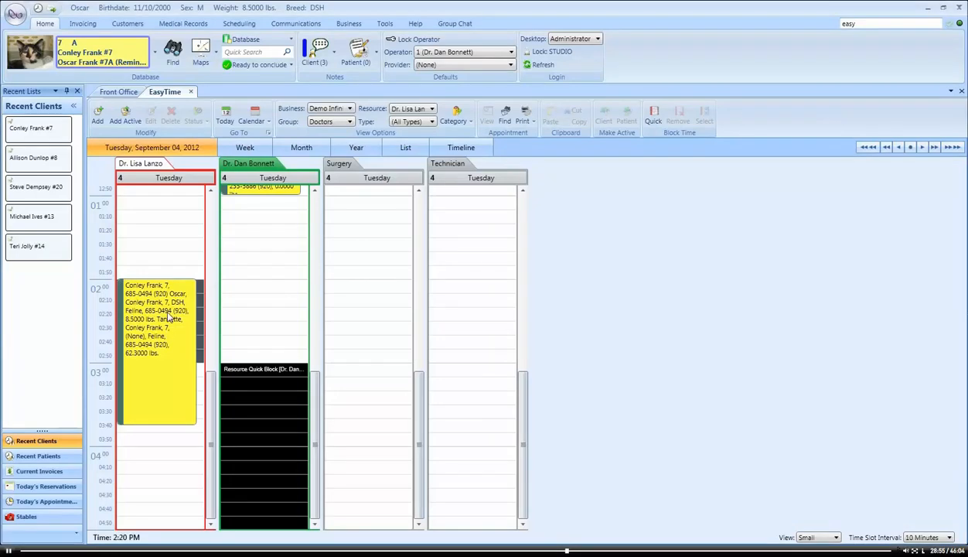
Set the 2:00 PM appointment's status to 2. Checked-In, entering the staff initials.
mouse_move(154, 364)
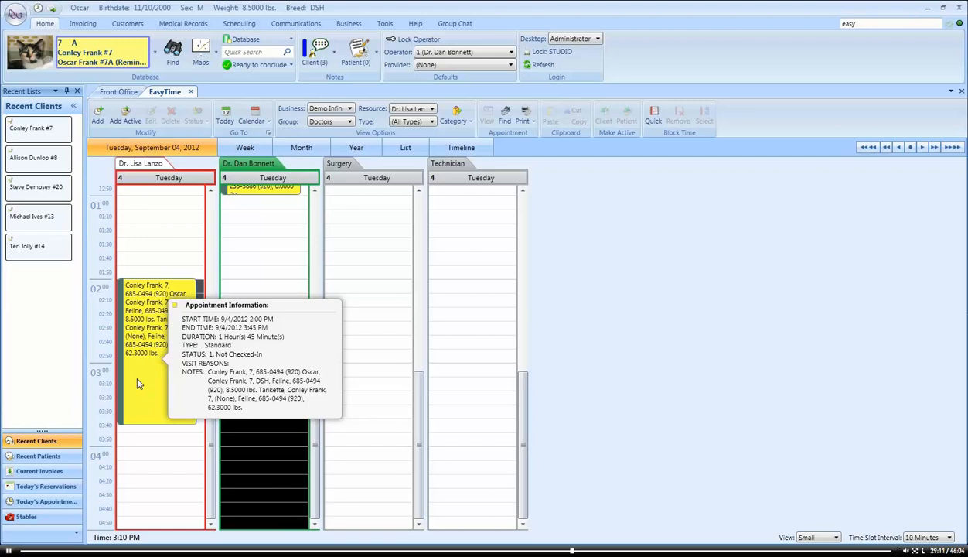
left_click(138, 383)
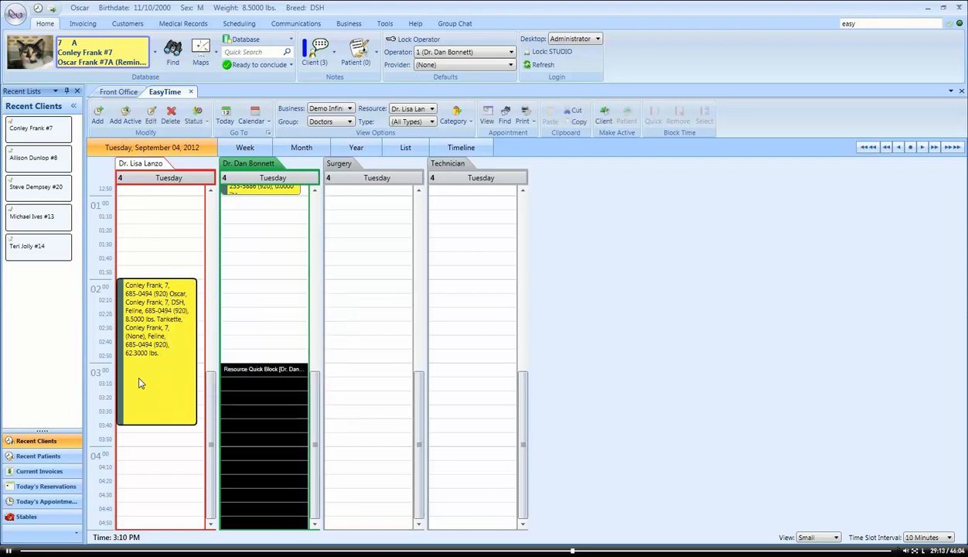
left_click(204, 123)
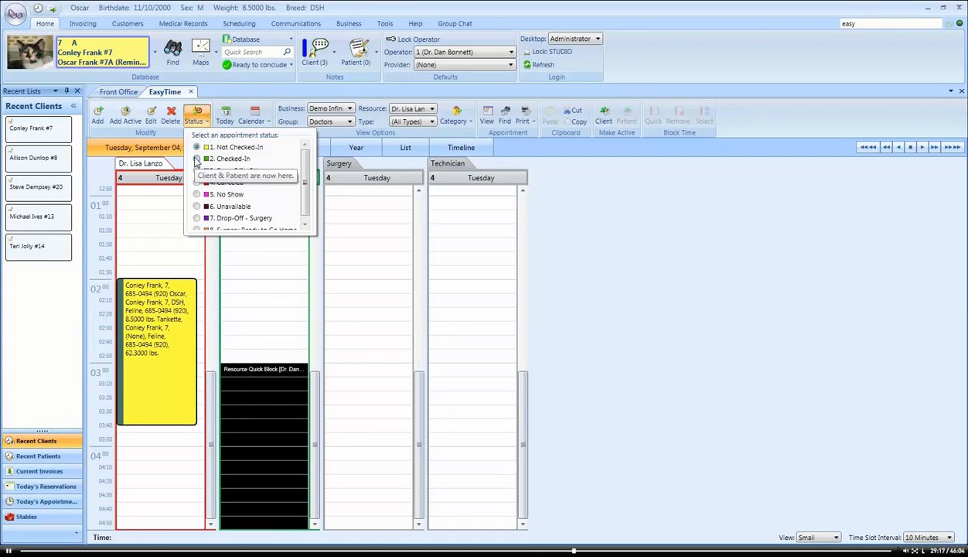
left_click(196, 158)
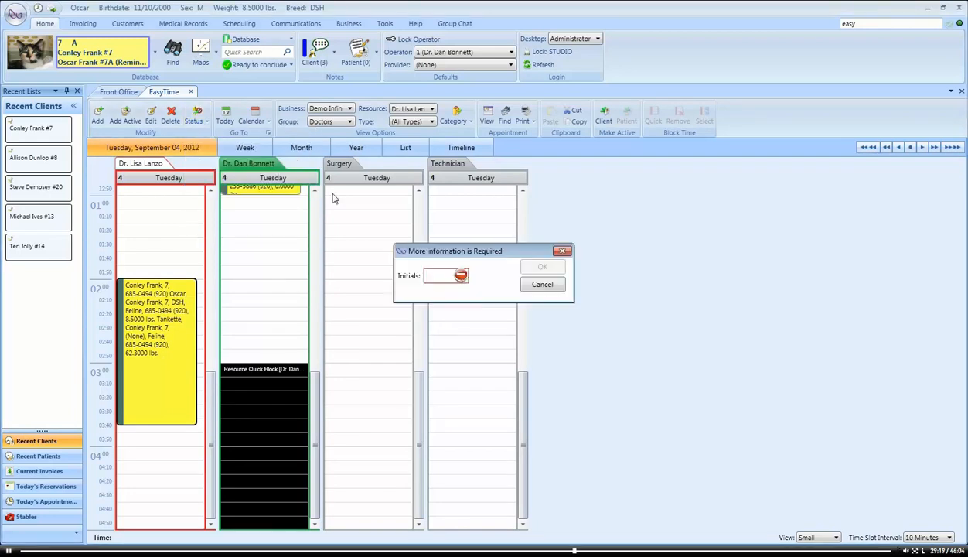
type("DB")
key("Return")
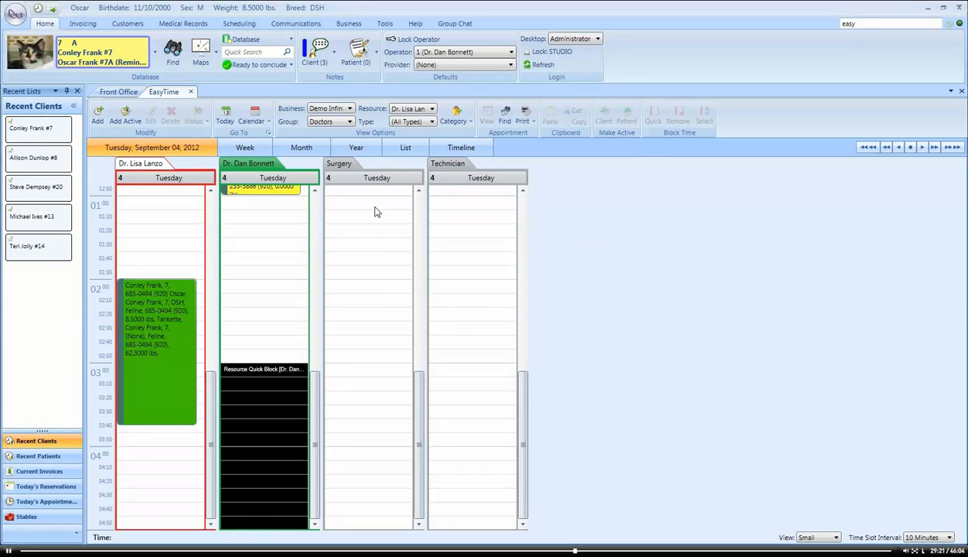
mouse_move(161, 307)
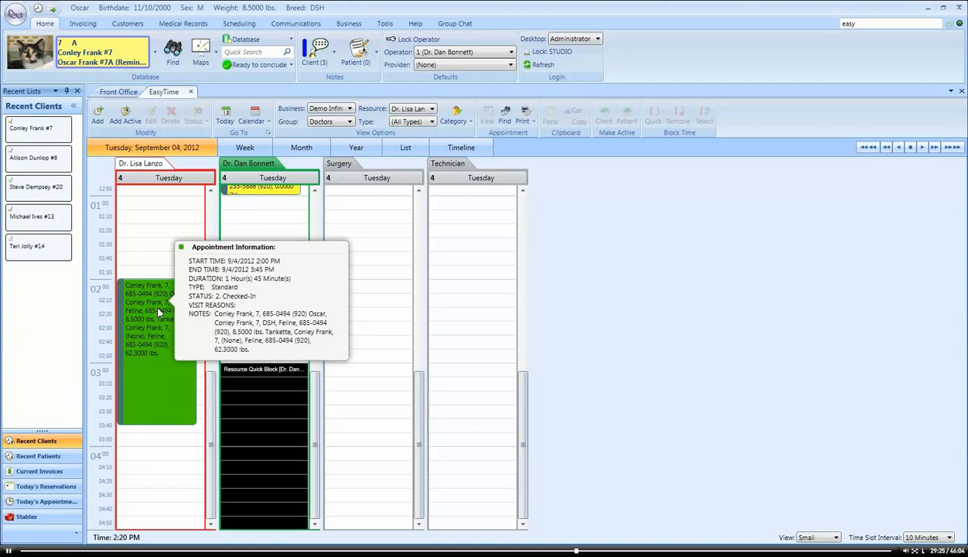
right_click(158, 311)
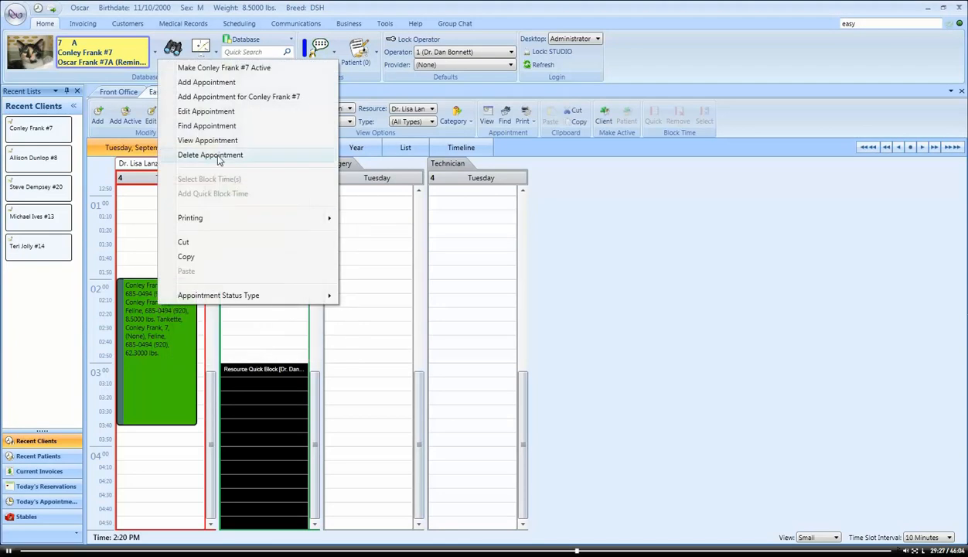
left_click(217, 116)
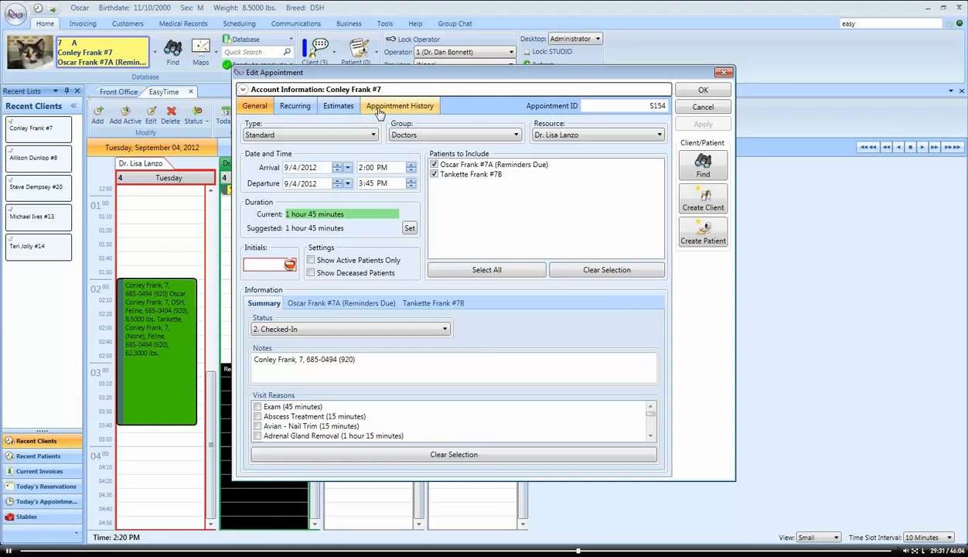
left_click(342, 109)
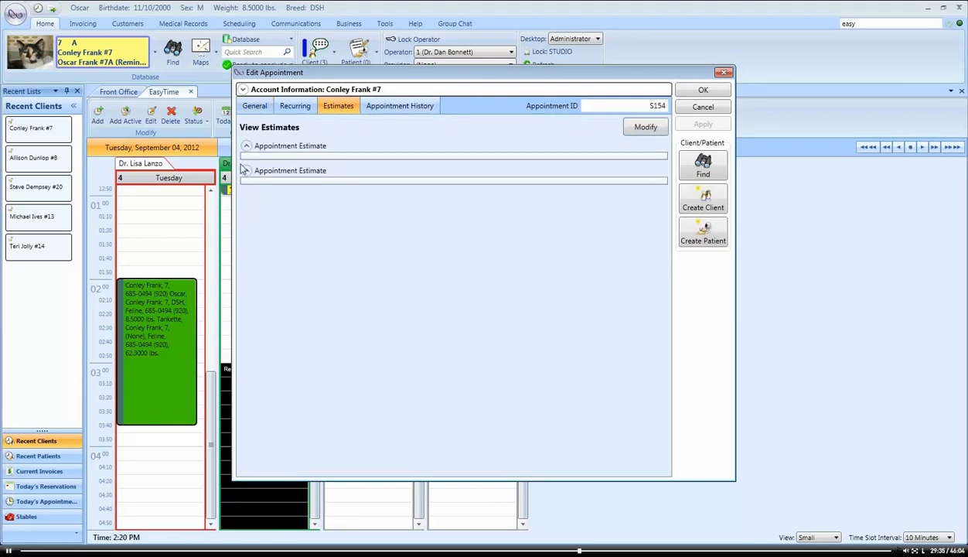
left_click(407, 110)
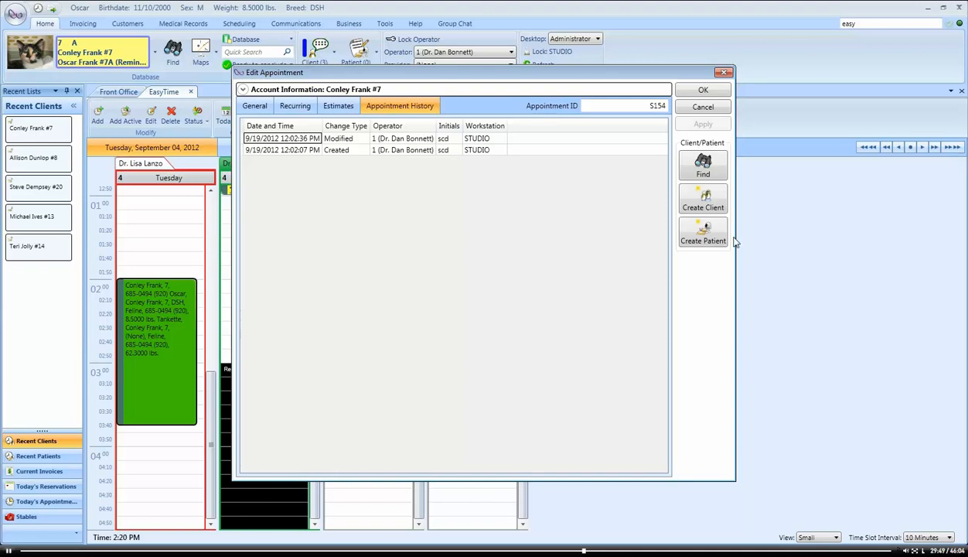
left_click(700, 107)
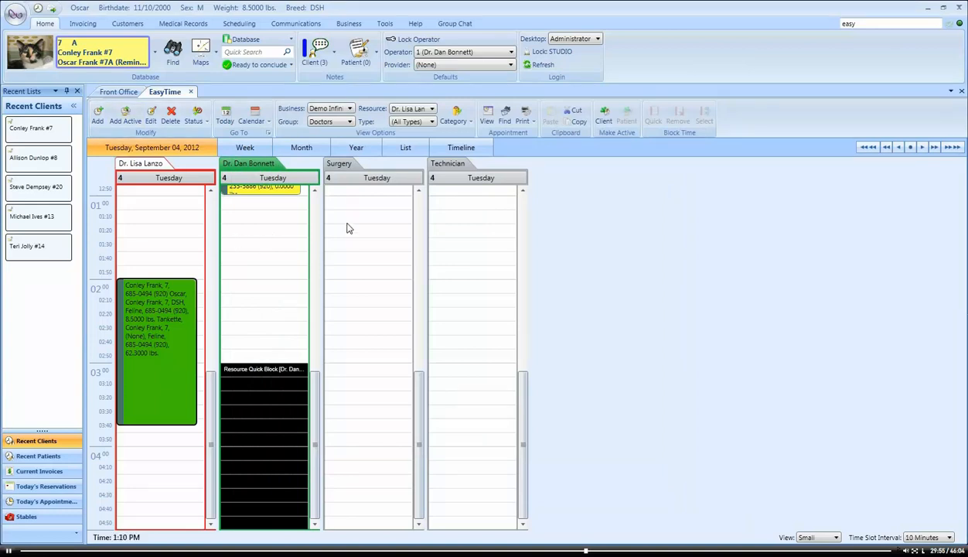
left_click_drag(343, 220, 343, 286)
left_click(97, 116)
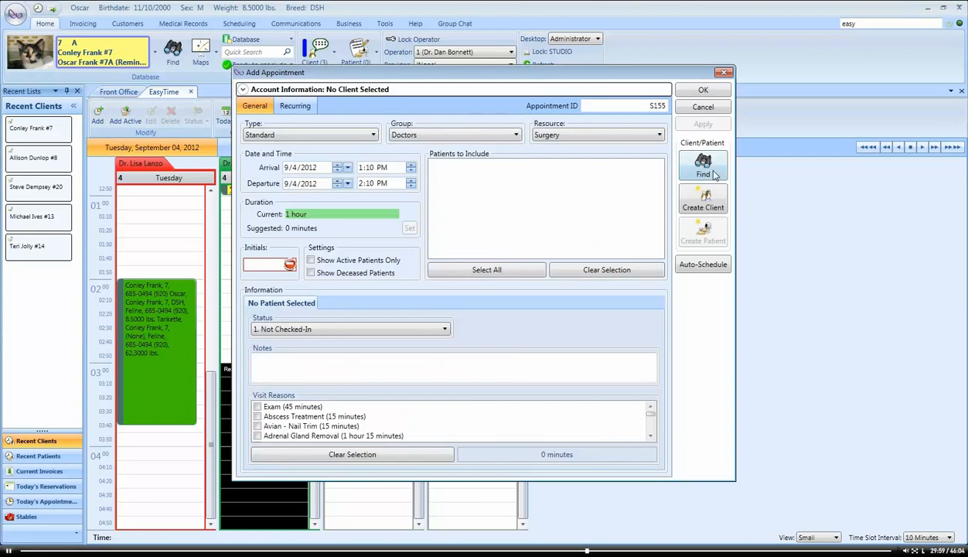
left_click(704, 167)
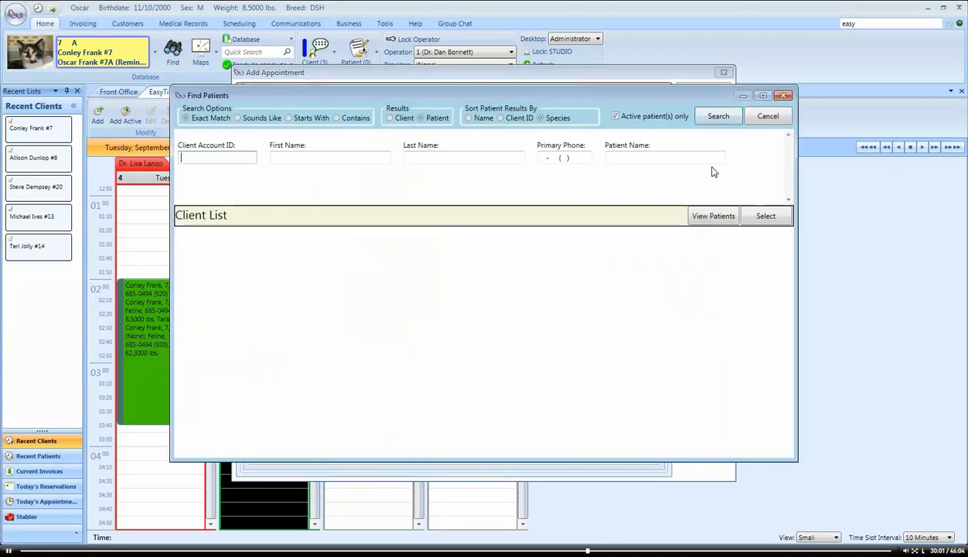
left_click(747, 118)
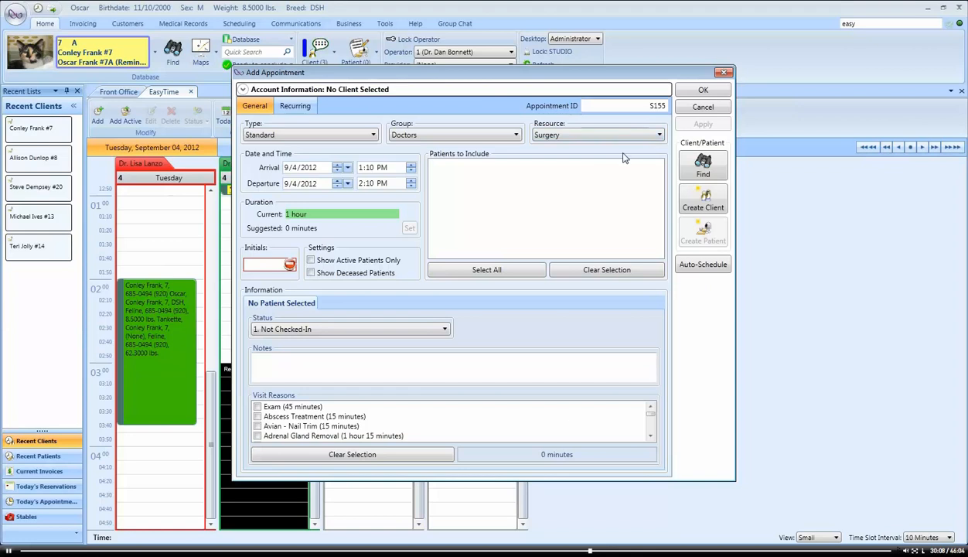
left_click(694, 201)
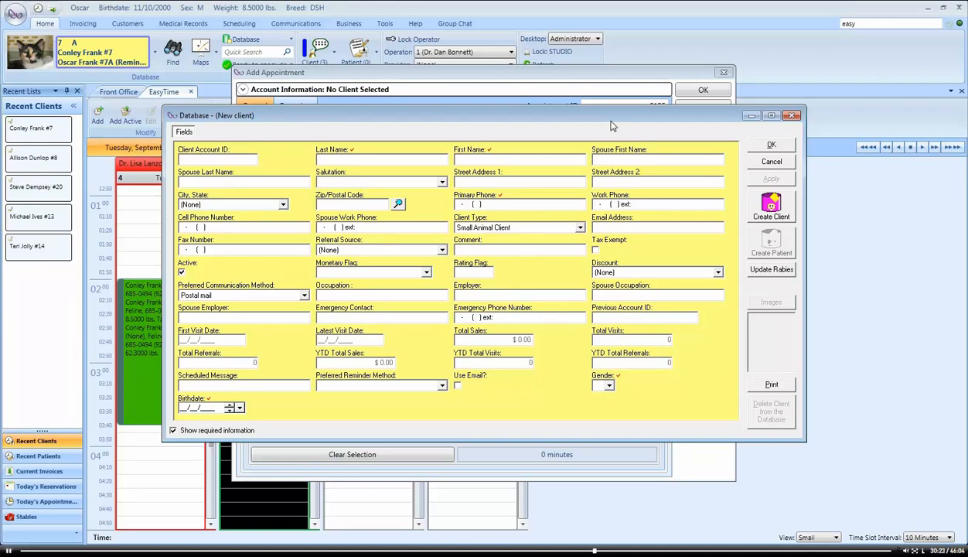
left_click(787, 164)
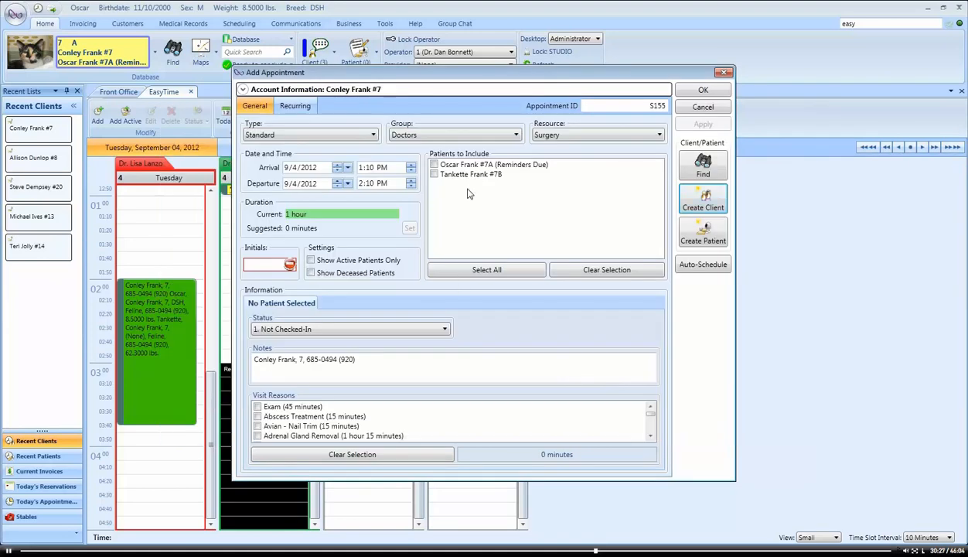
left_click(434, 165)
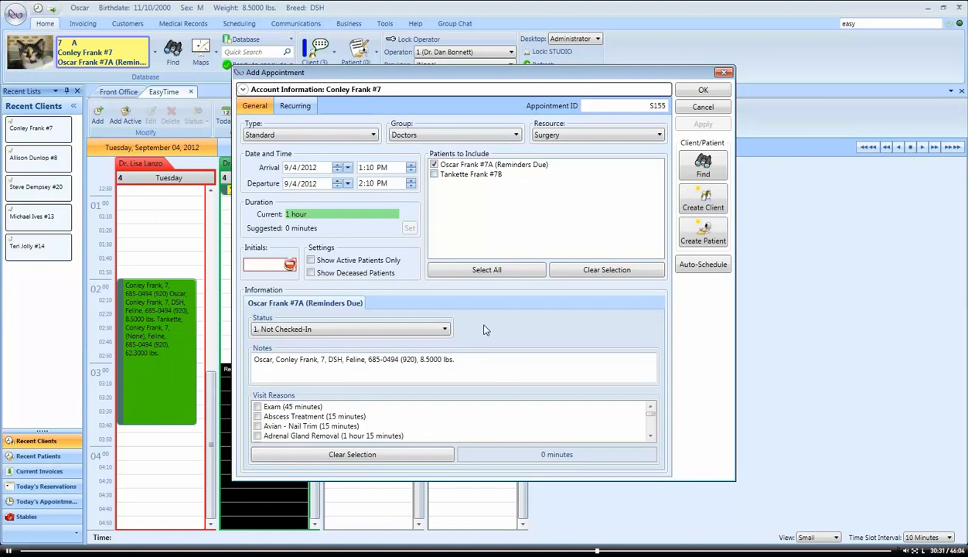
left_click(688, 92)
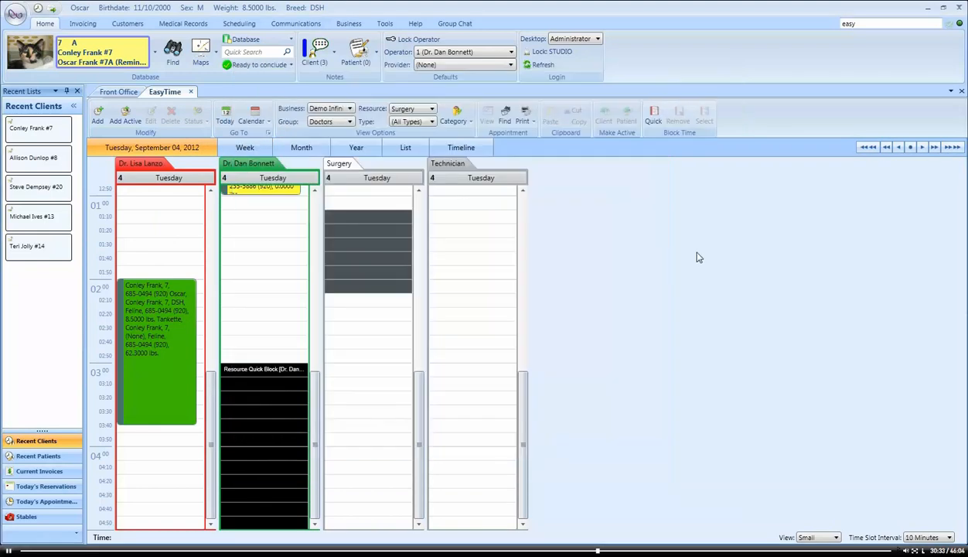
Select 1:10–2:10 in the Surgery column and add an appointment for the active client.
left_click(399, 310)
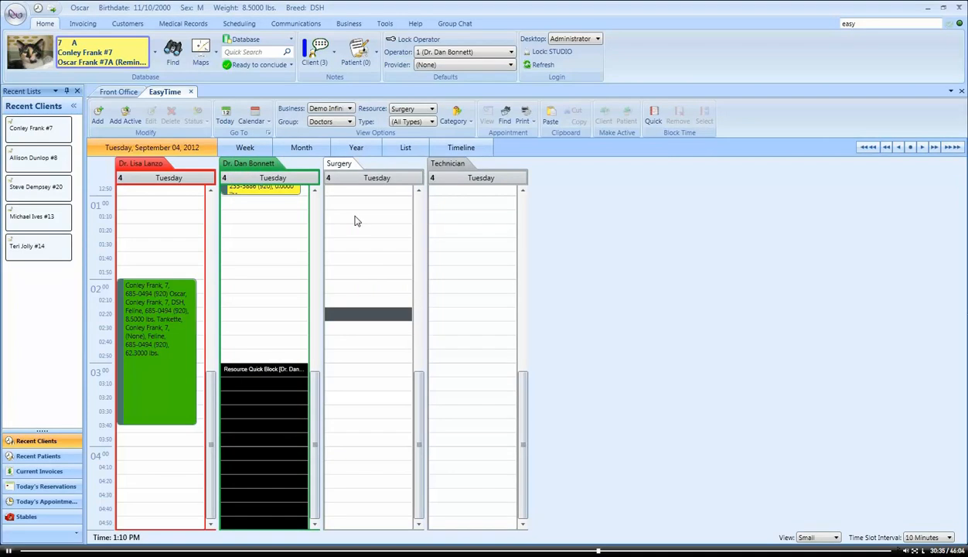
left_click_drag(355, 221, 346, 304)
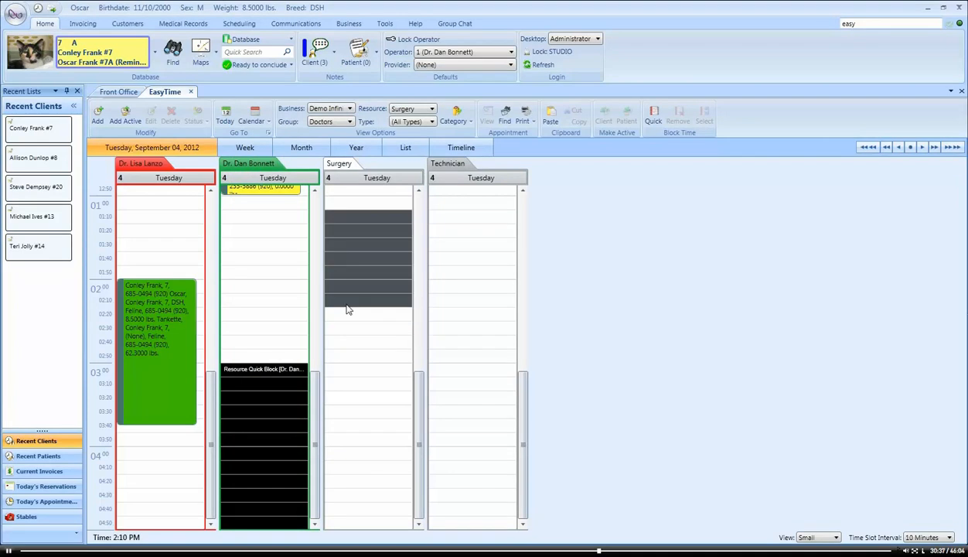
right_click(346, 305)
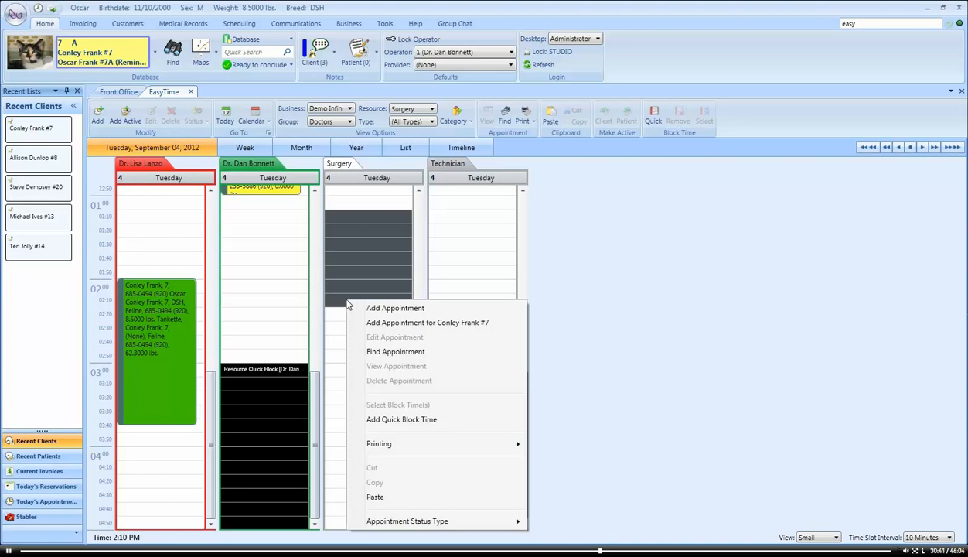
left_click(366, 323)
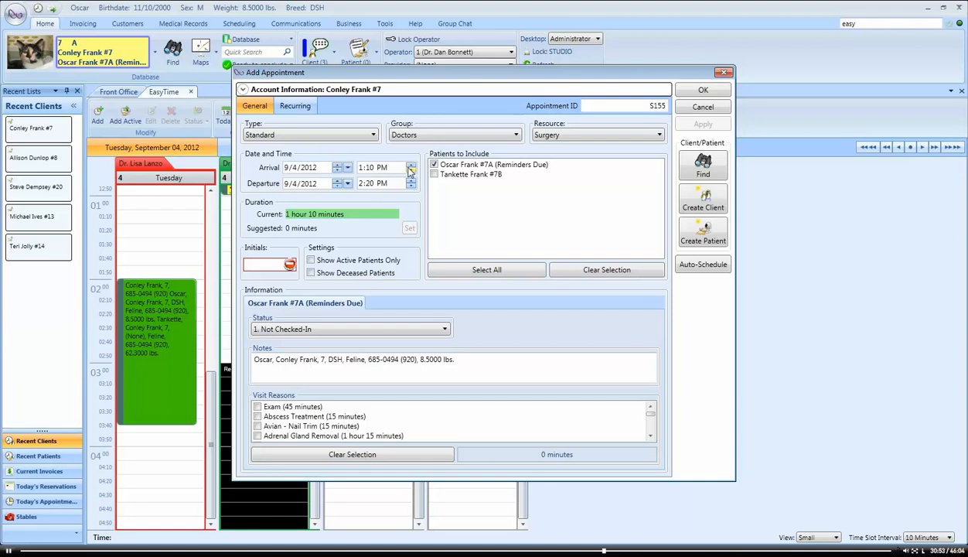
Set arrival to 1:00 and departure to 2:00, then launch Auto-Schedule.
left_click(369, 168)
left_click(370, 183)
type("0")
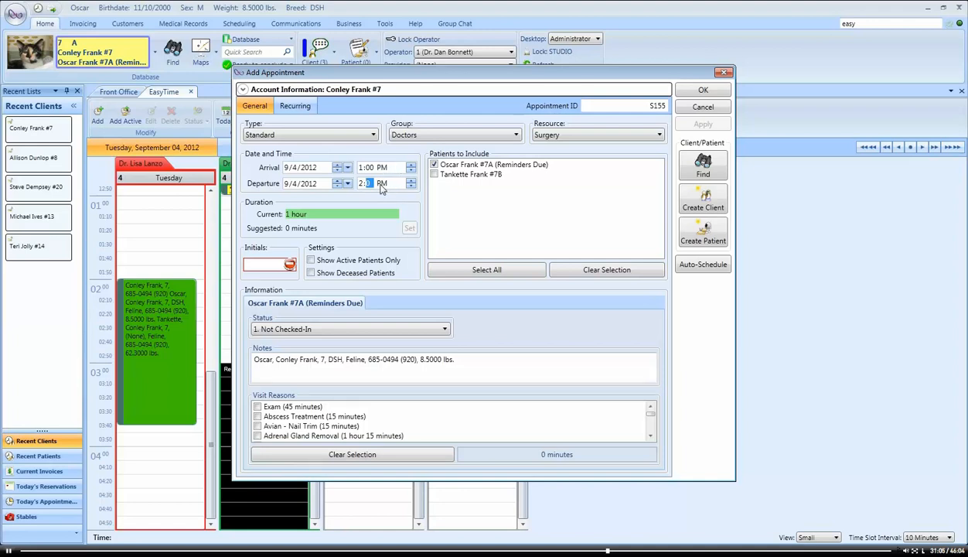
left_click(712, 266)
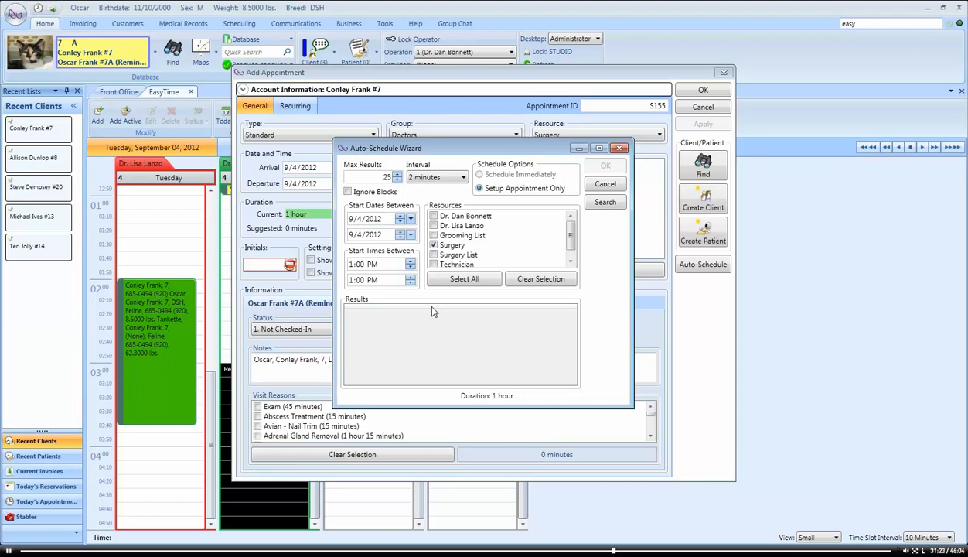
Search for open slots and apply the Surgery 1:00–2:00 PM result to the appointment.
left_click(606, 204)
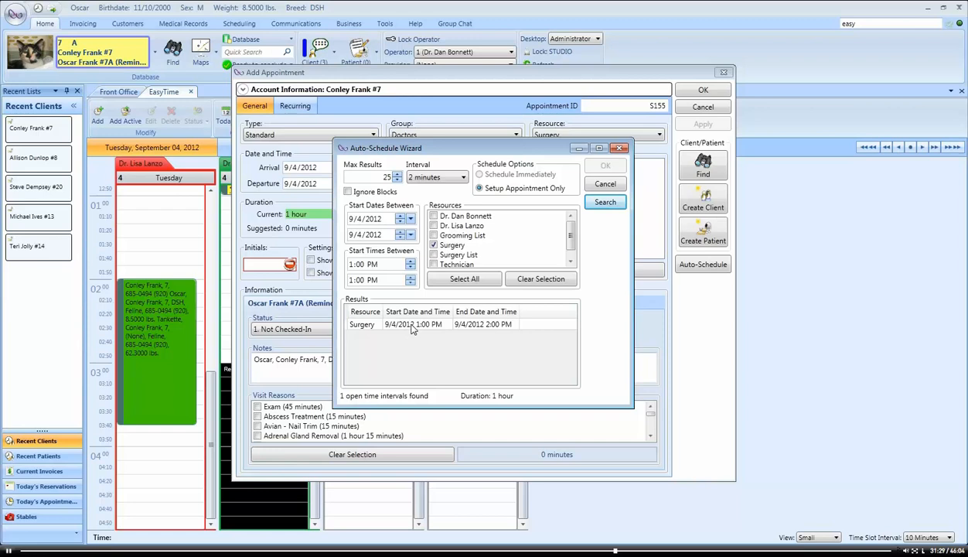
left_click(478, 324)
left_click(607, 166)
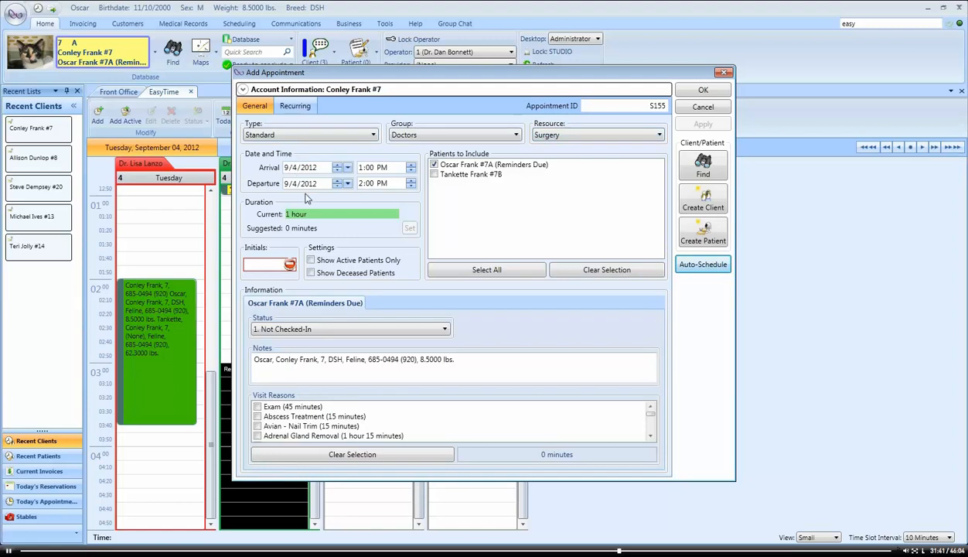
Limit the Auto-Schedule search to 9/19/2012, including the doctor, with a 2:00 PM latest start.
left_click(705, 265)
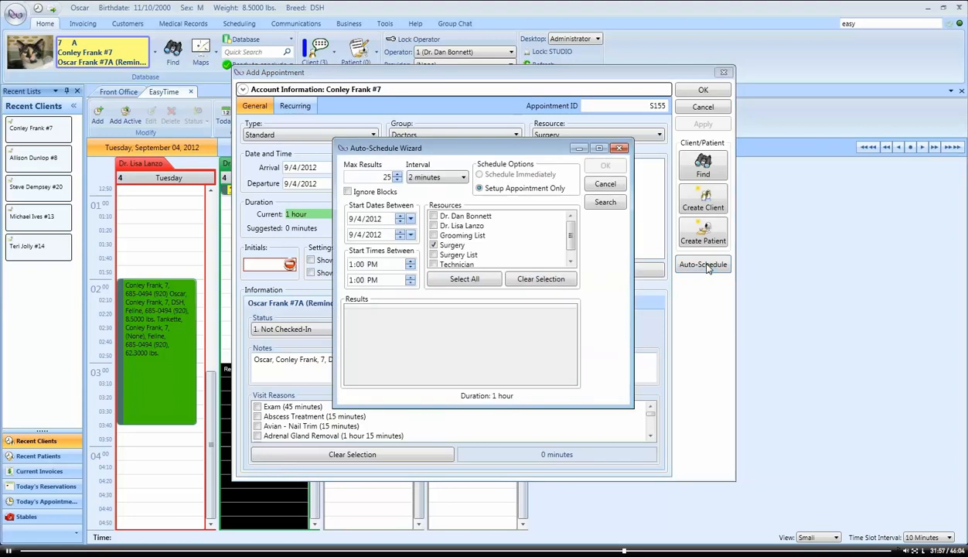
left_click(411, 220)
left_click(398, 297)
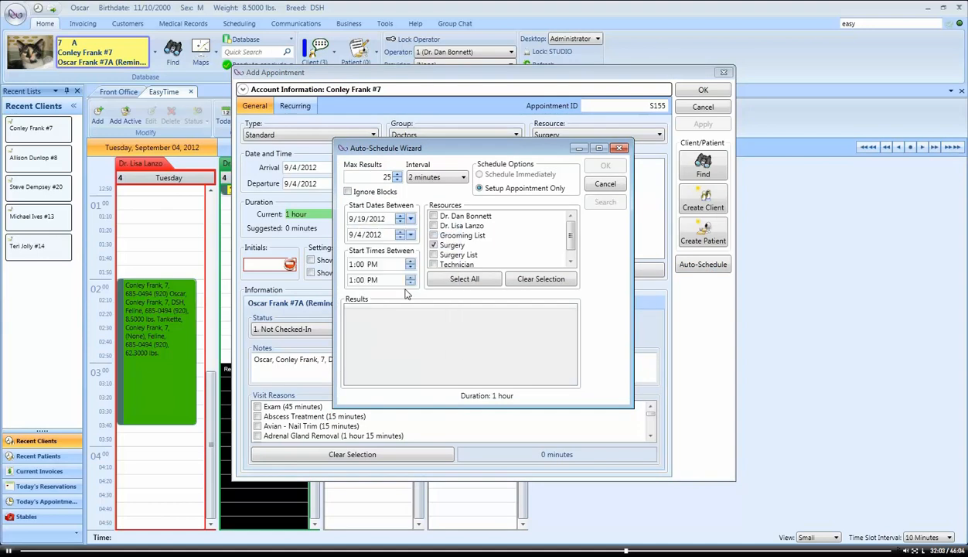
left_click(410, 235)
left_click(397, 313)
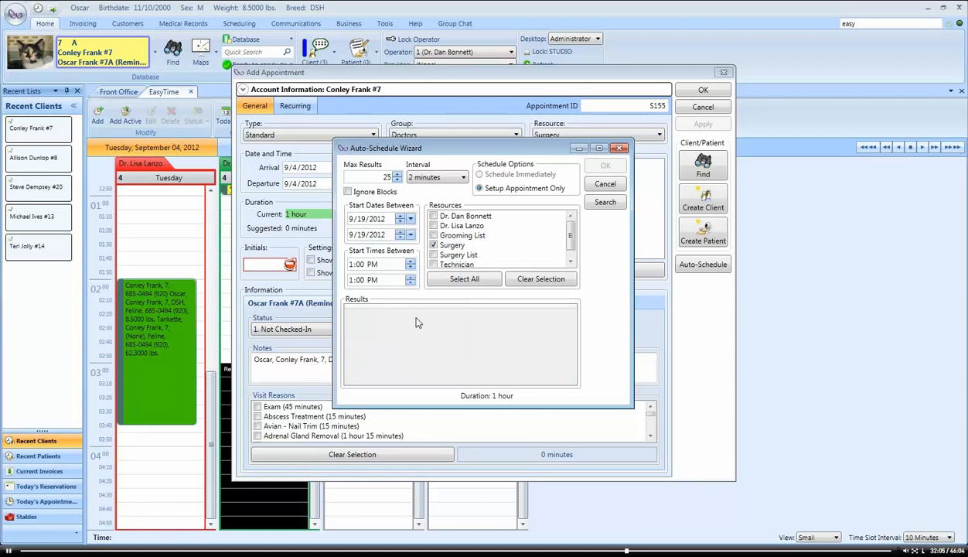
left_click(433, 217)
left_click(353, 280)
Search in 30-minute intervals and apply the doctor's 1:30–2:30 PM slot.
left_click(604, 203)
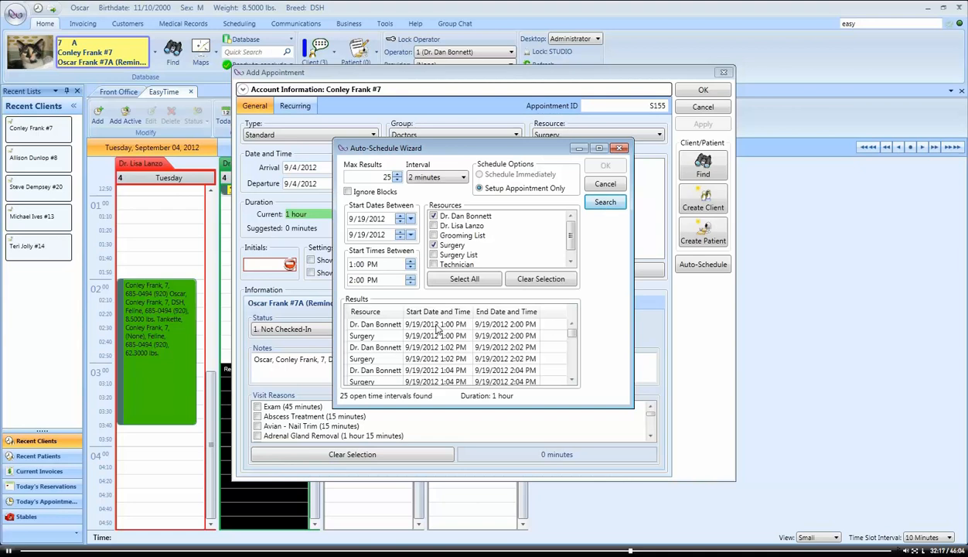
left_click(433, 180)
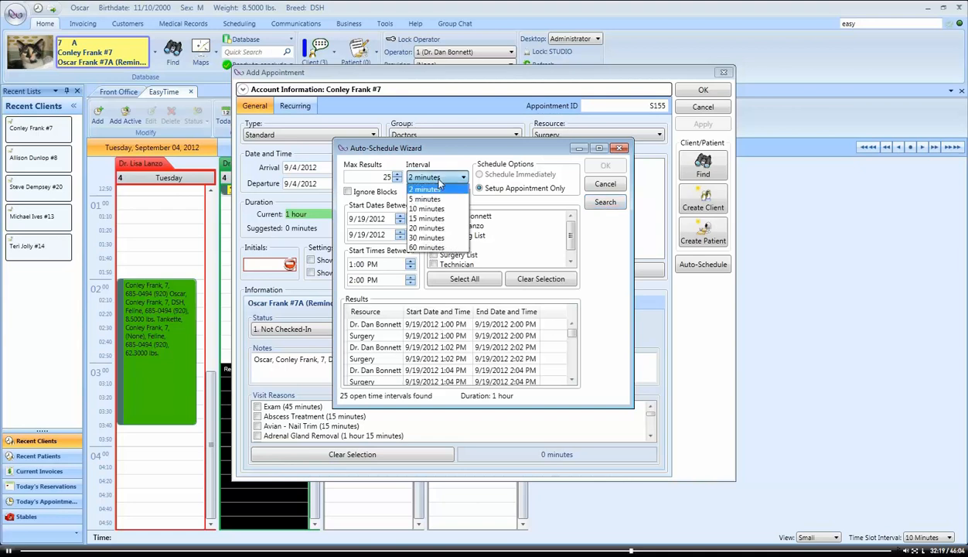
left_click(426, 238)
left_click(601, 202)
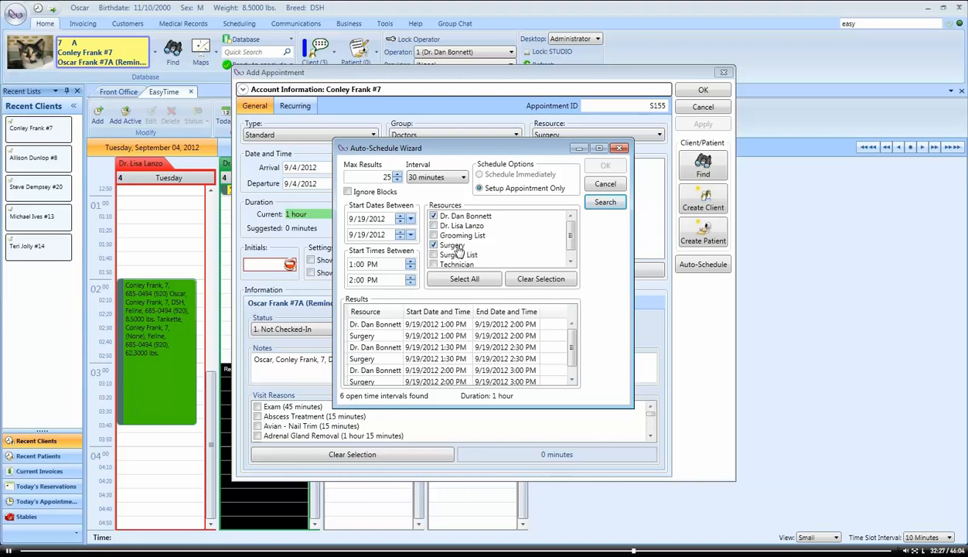
left_click(438, 345)
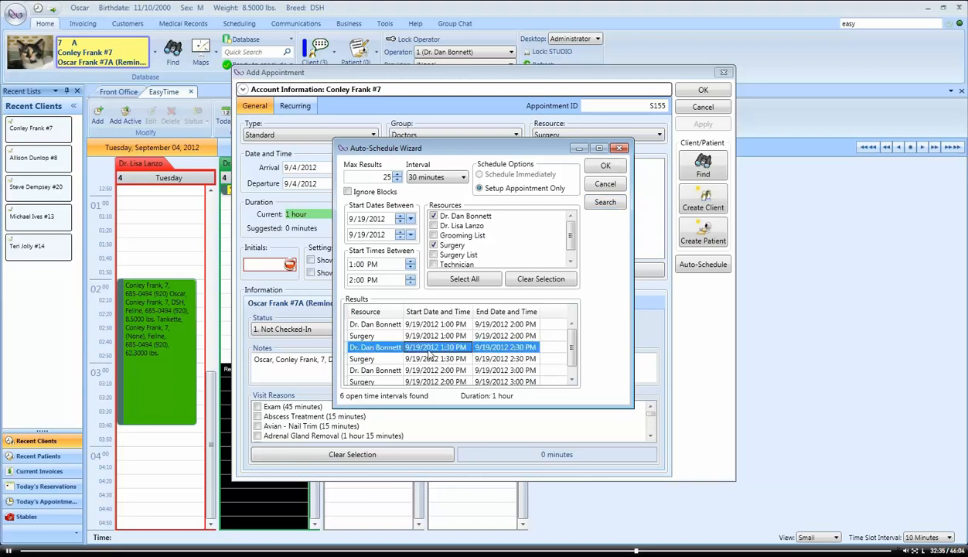
left_click(595, 167)
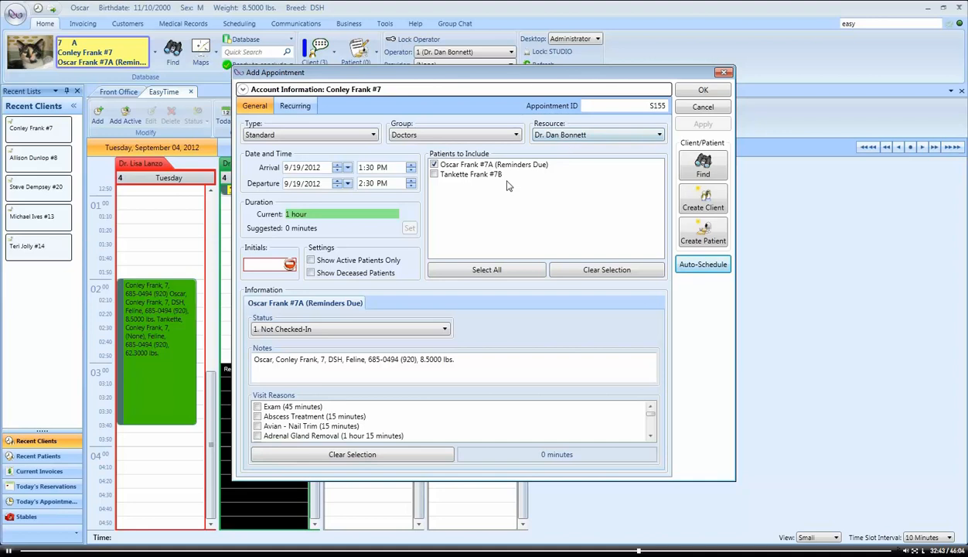
Make the visit a Mobile appointment booked for Big Rock Stables.
left_click(363, 137)
left_click(304, 172)
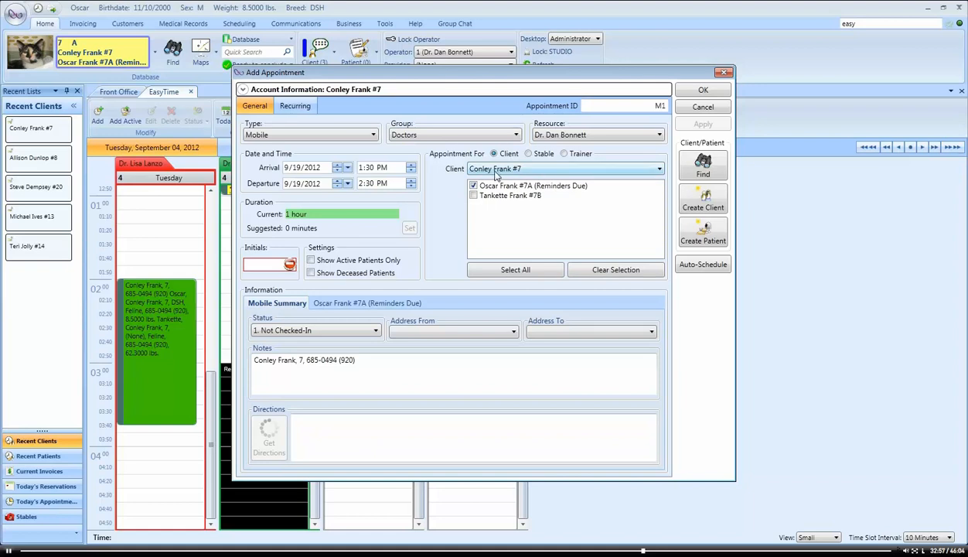
left_click(531, 154)
left_click(564, 153)
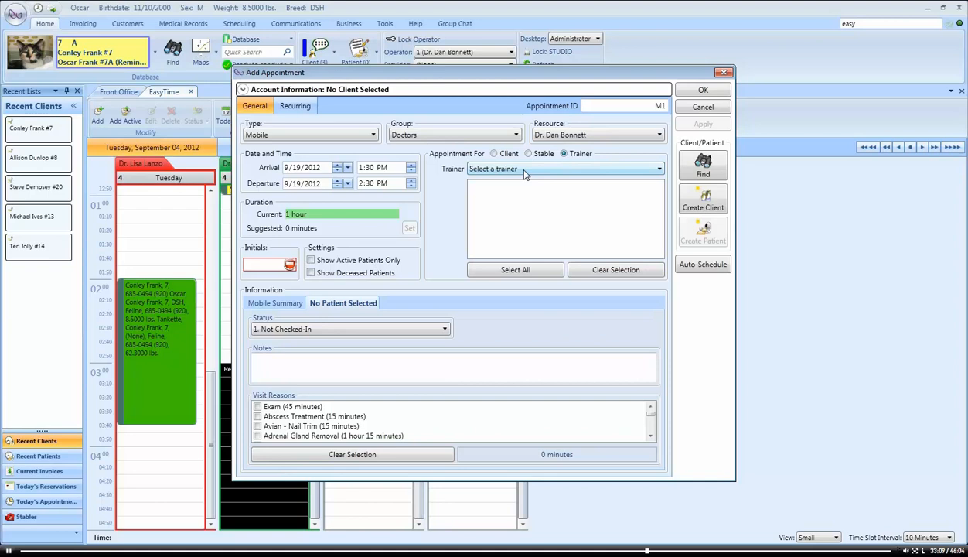
left_click(528, 153)
left_click(504, 168)
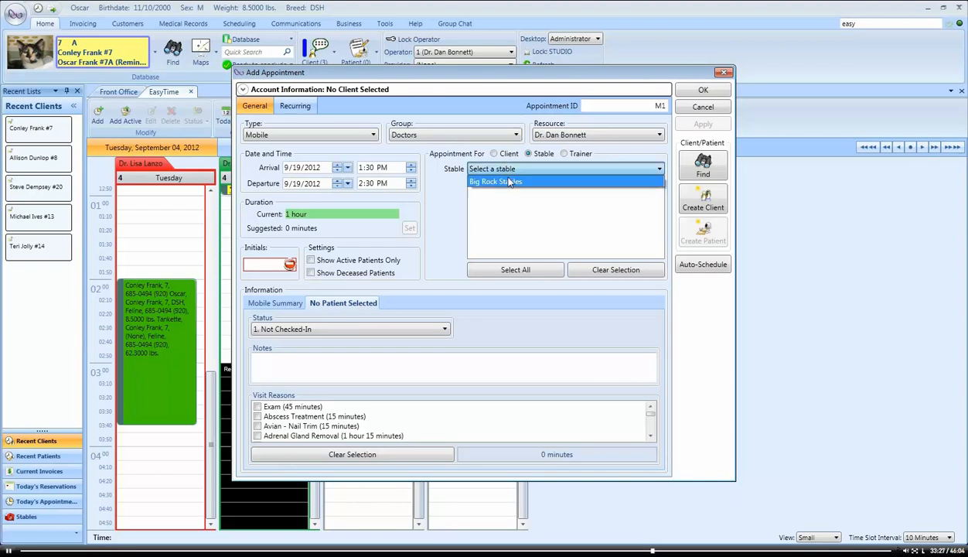
left_click(496, 184)
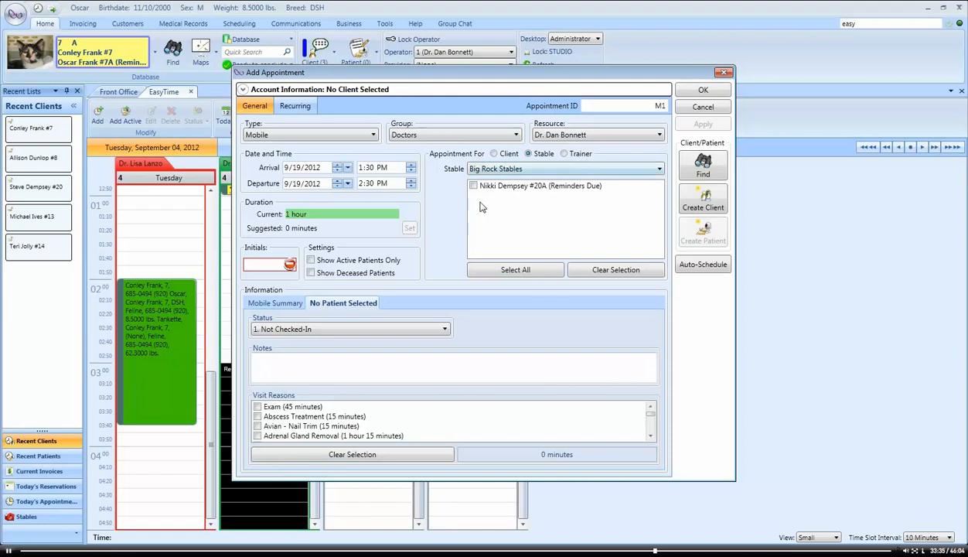
Start the mobile trip from Demo Infinity Small Animal, then book the visit for the client again.
left_click(272, 306)
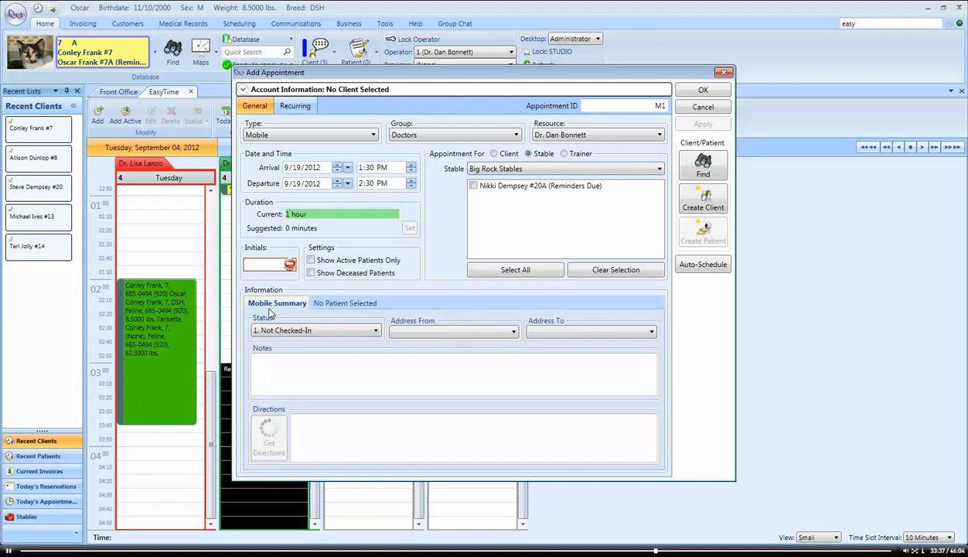
left_click(433, 330)
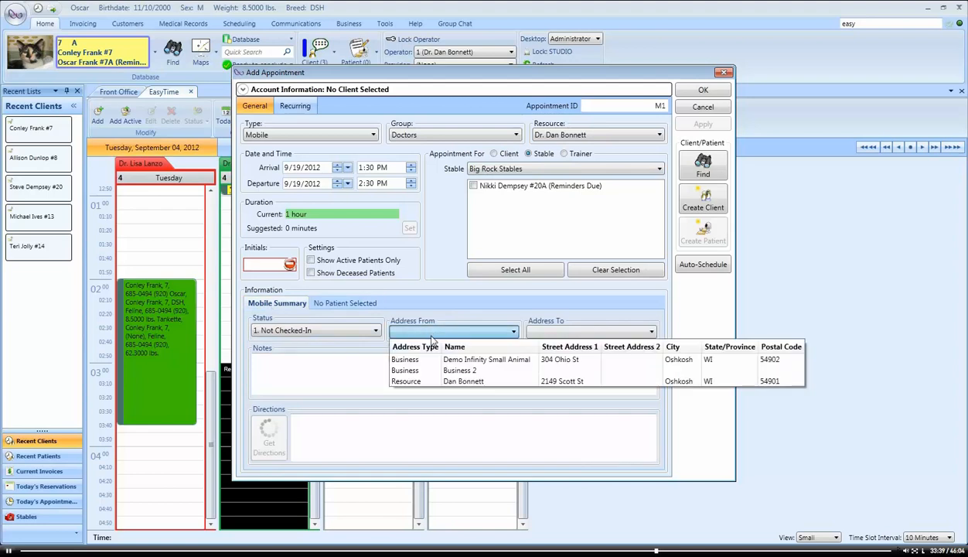
left_click(422, 359)
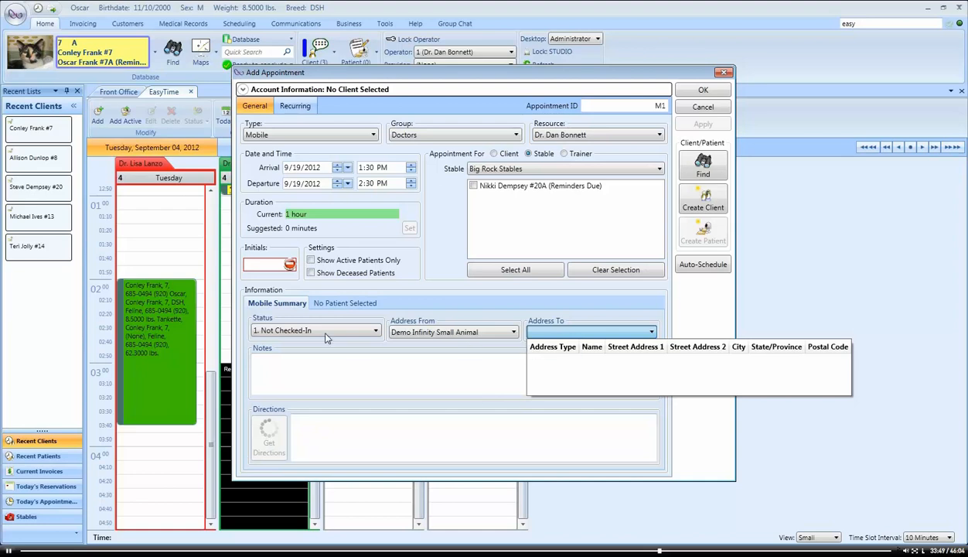
left_click(493, 154)
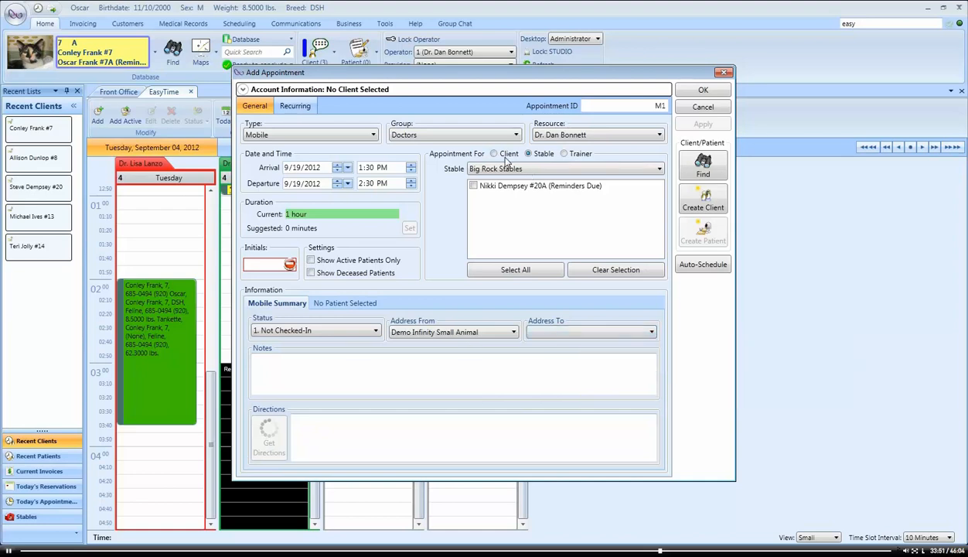
left_click(493, 153)
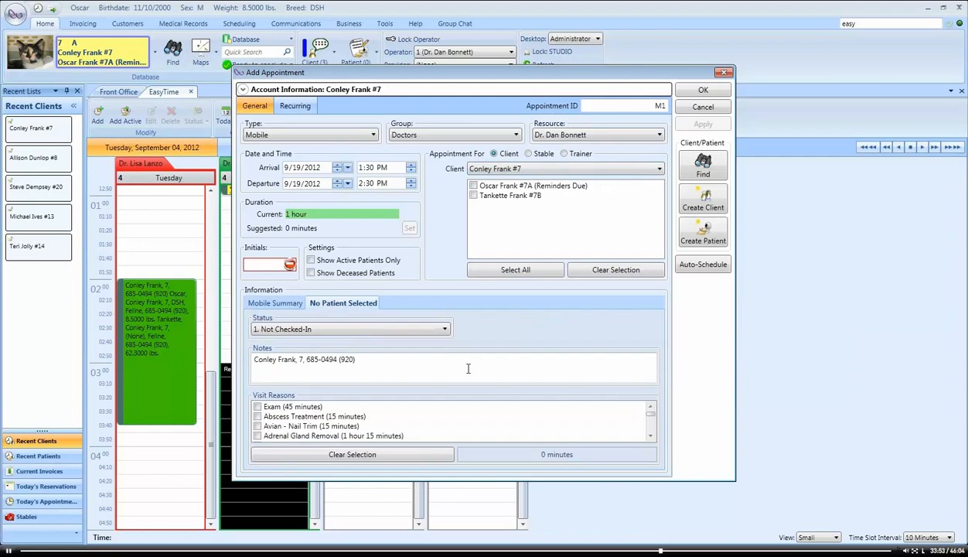
Route the visit from Demo Infinity Small Animal to the client's address and request directions, dismissing the not-found message.
left_click(278, 302)
left_click(486, 332)
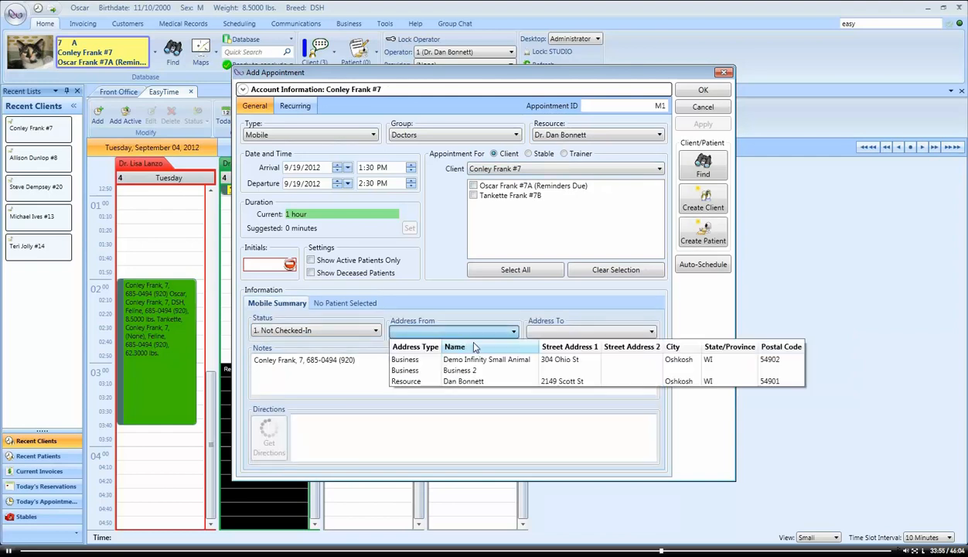
left_click(474, 356)
left_click(541, 333)
left_click(545, 359)
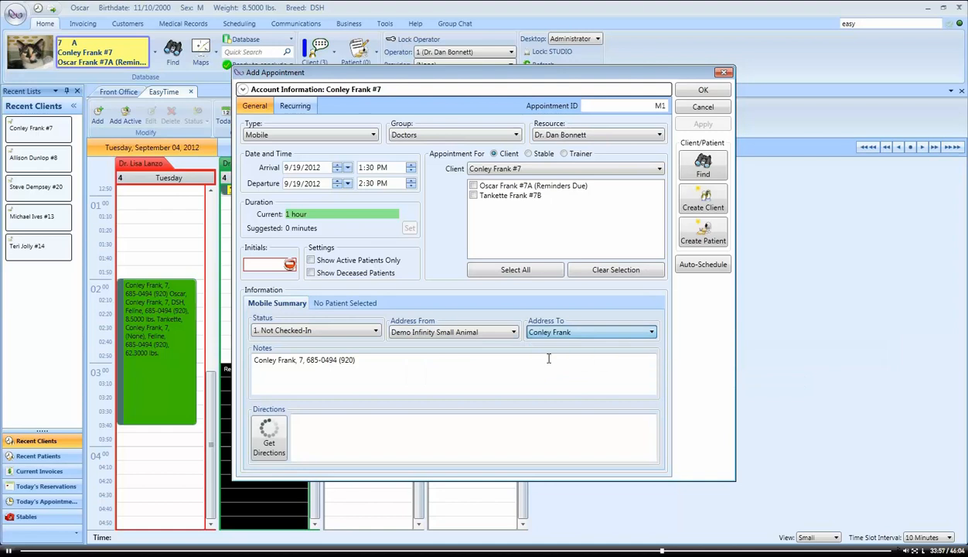
left_click(263, 446)
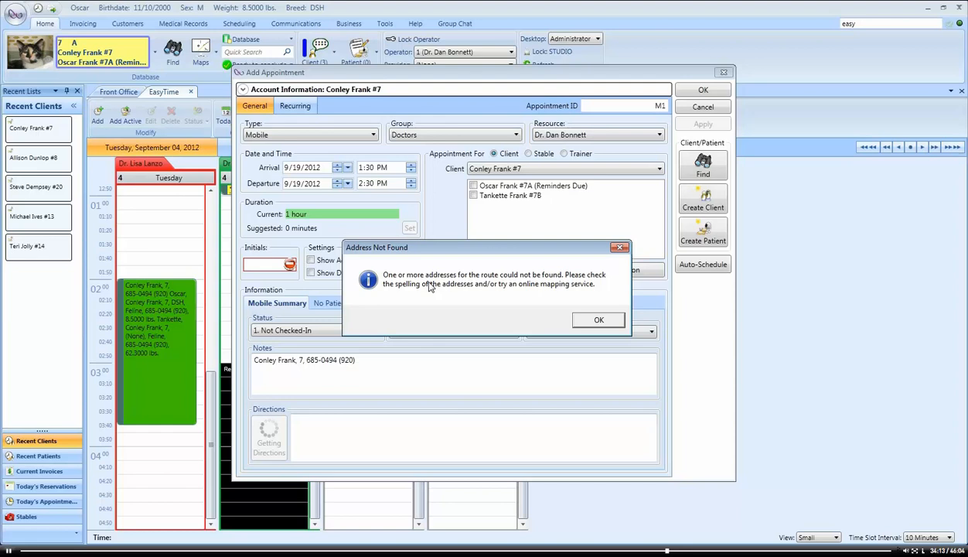
left_click(594, 320)
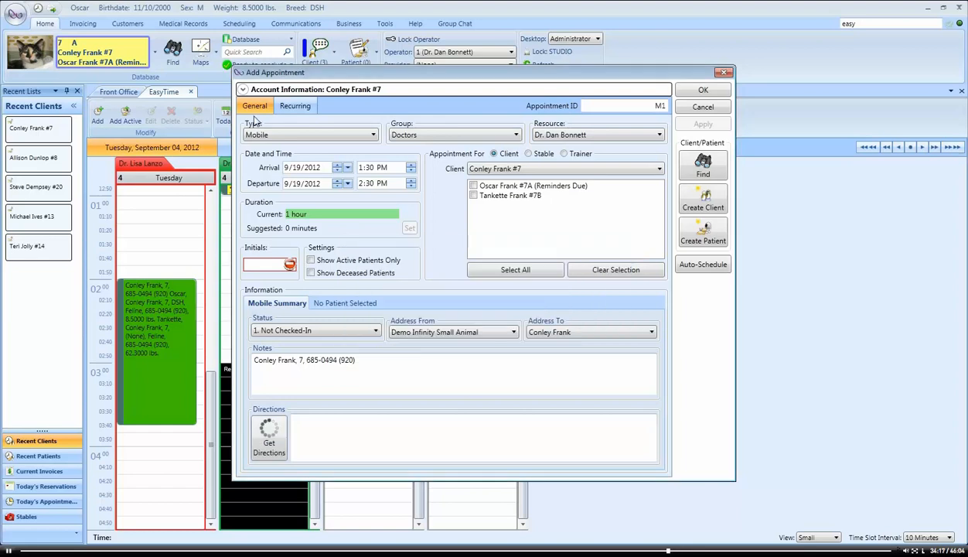
Correct the street name and suffix in the client's full address.
left_click(243, 90)
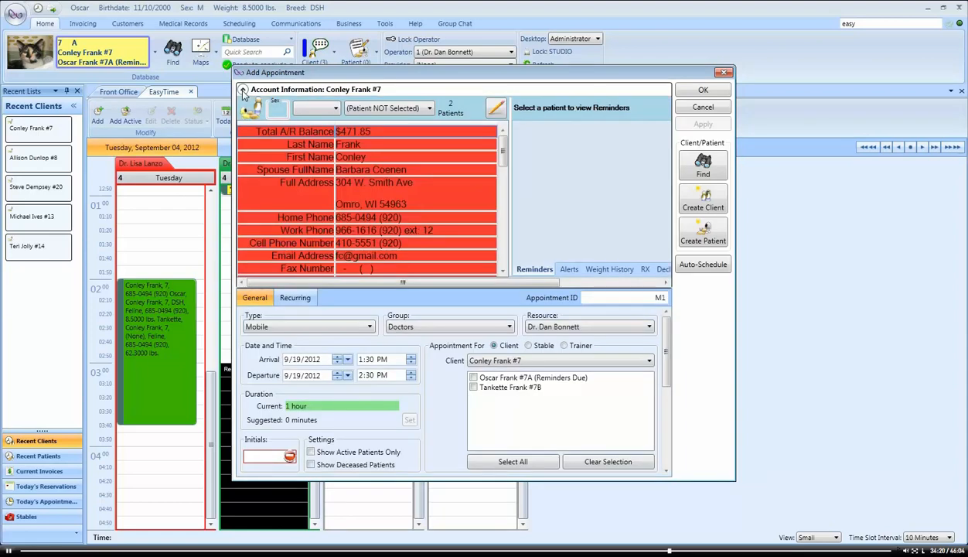
left_click(383, 187)
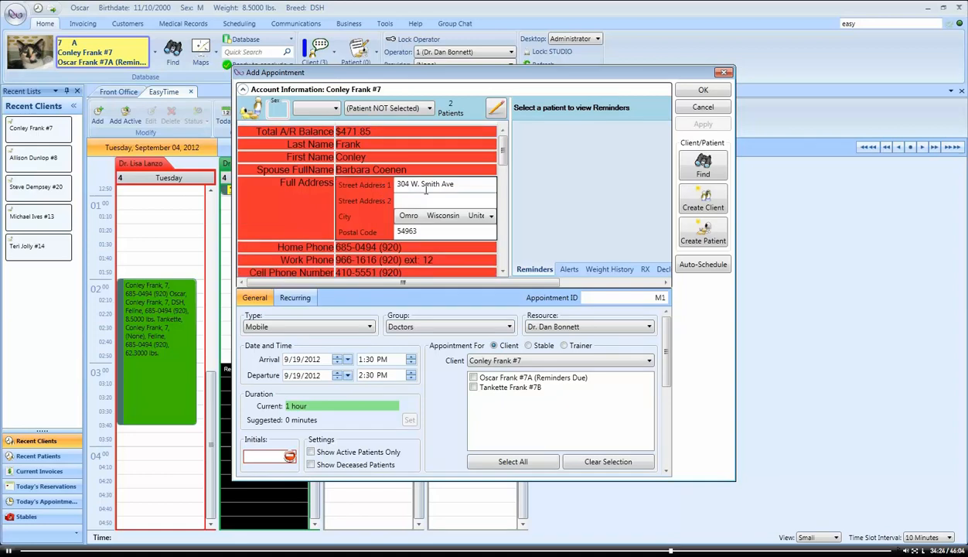
double_click(429, 184)
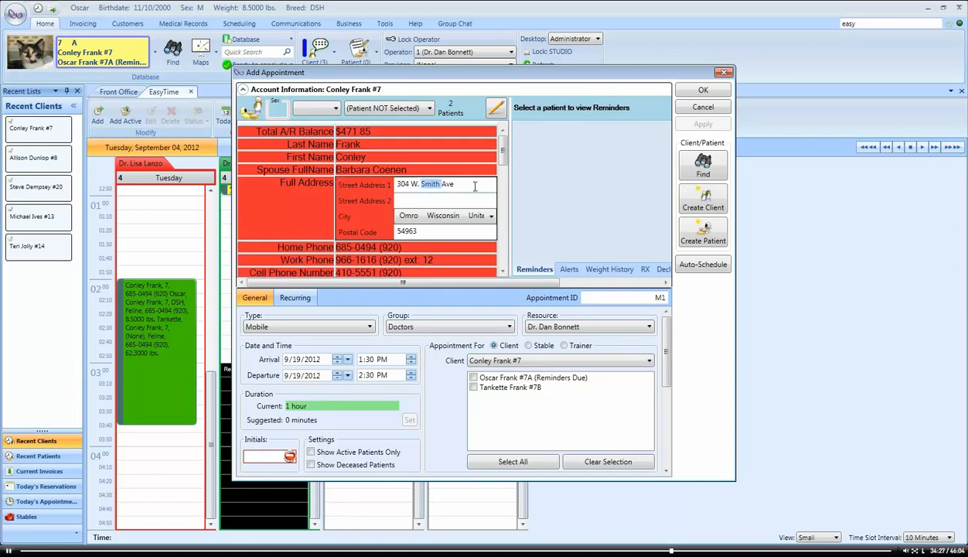
type("Ohio")
key("Delete")
key("Delete")
key("Delete")
type("ste")
key("BackSpace")
key("BackSpace")
key("BackSpace")
type("St")
Choose the correct city and enter the new postal code for the client.
left_click(461, 215)
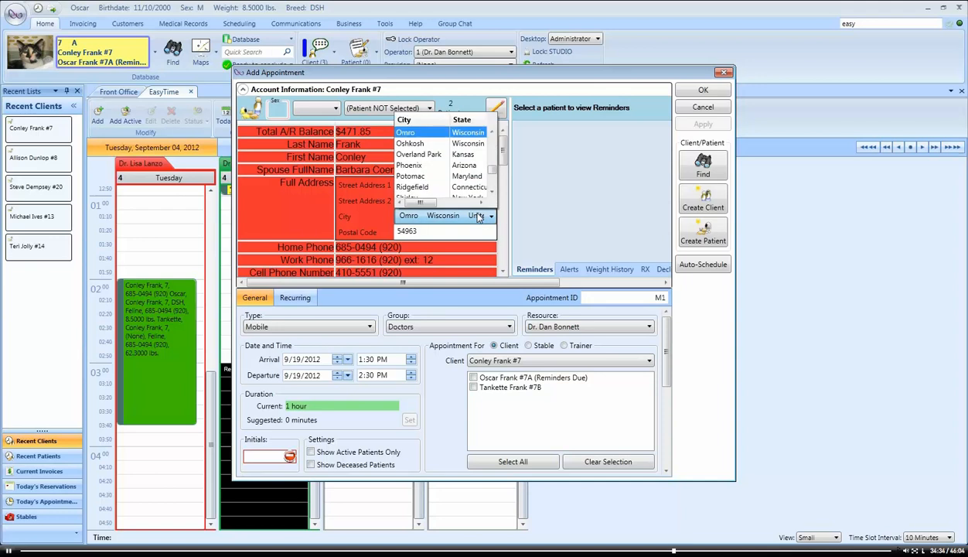
scroll(432, 176, "up", 2)
left_click(432, 175)
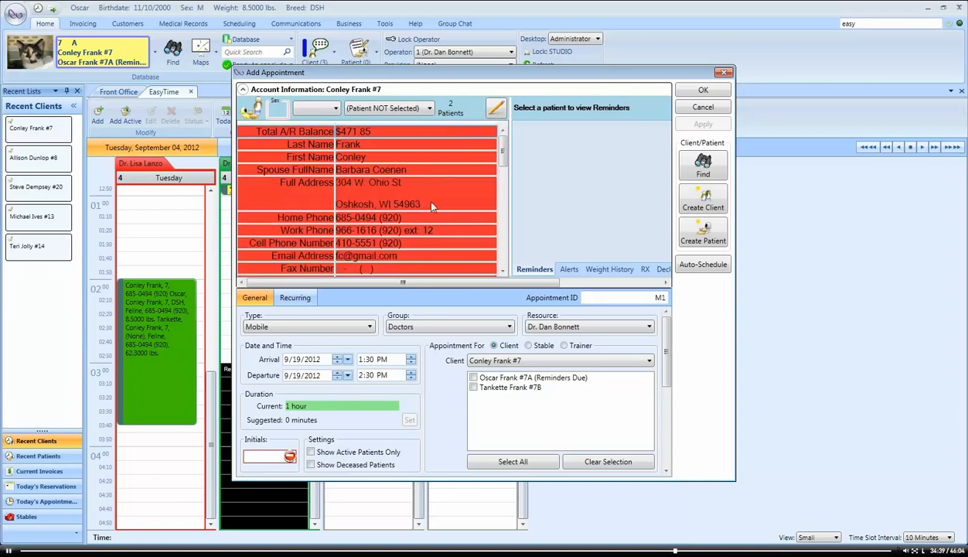
left_click(414, 203)
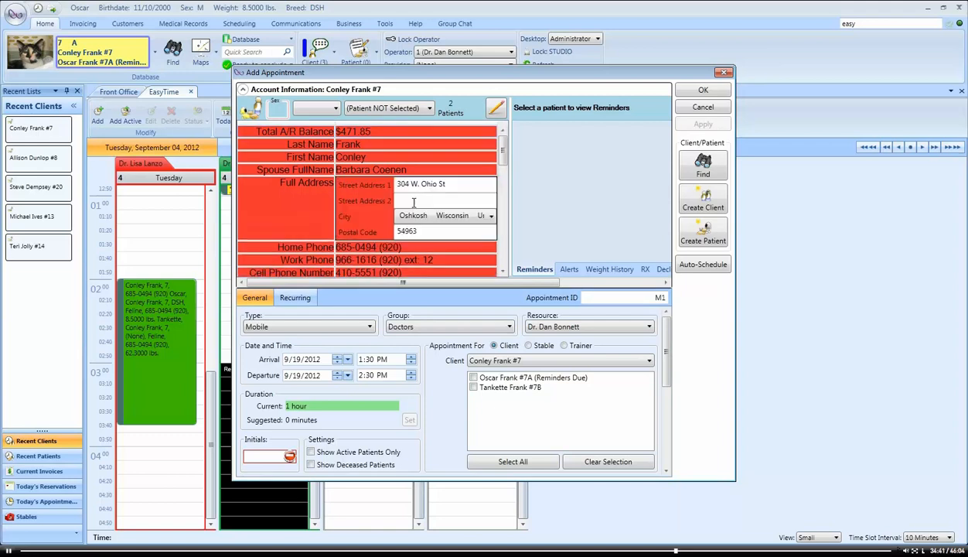
left_click(418, 230)
type("54902")
left_click(464, 220)
left_click(518, 206)
left_click(519, 217)
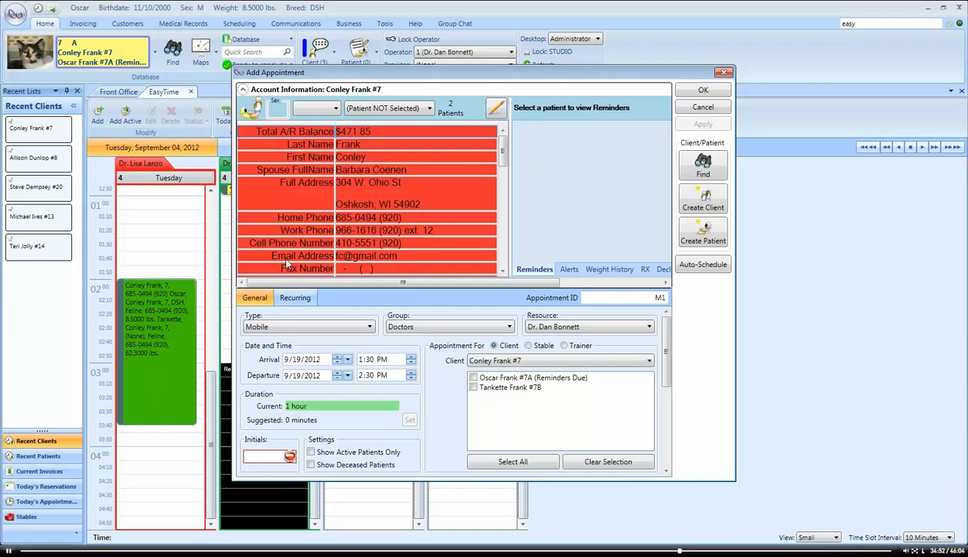
left_click(243, 90)
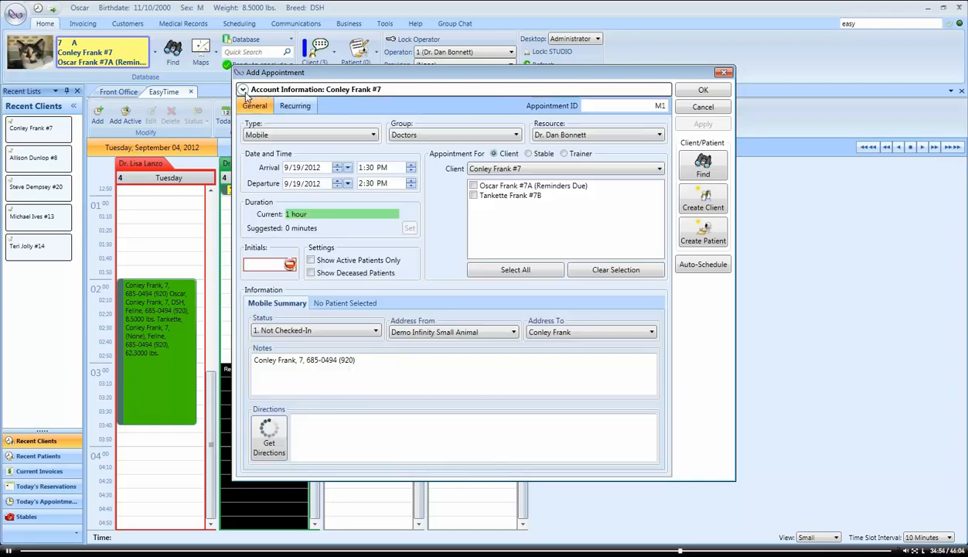
Retry directions, dismiss the address warning, and close the Mobile appointment form.
left_click(287, 437)
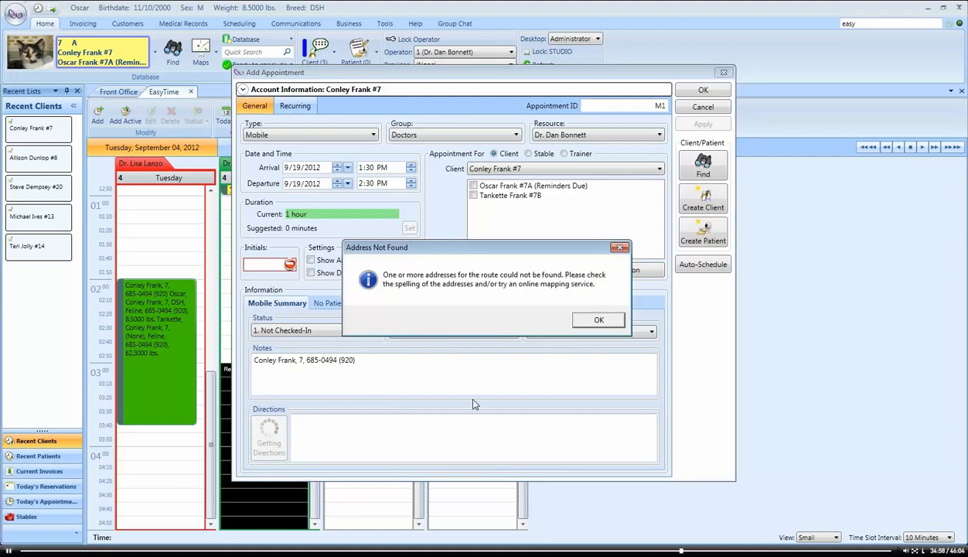
left_click(597, 320)
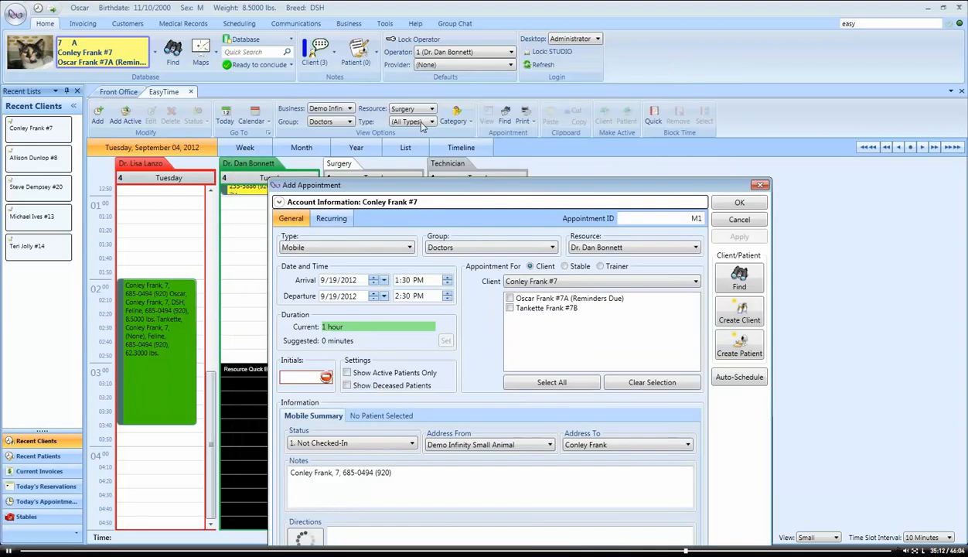
left_click(419, 128)
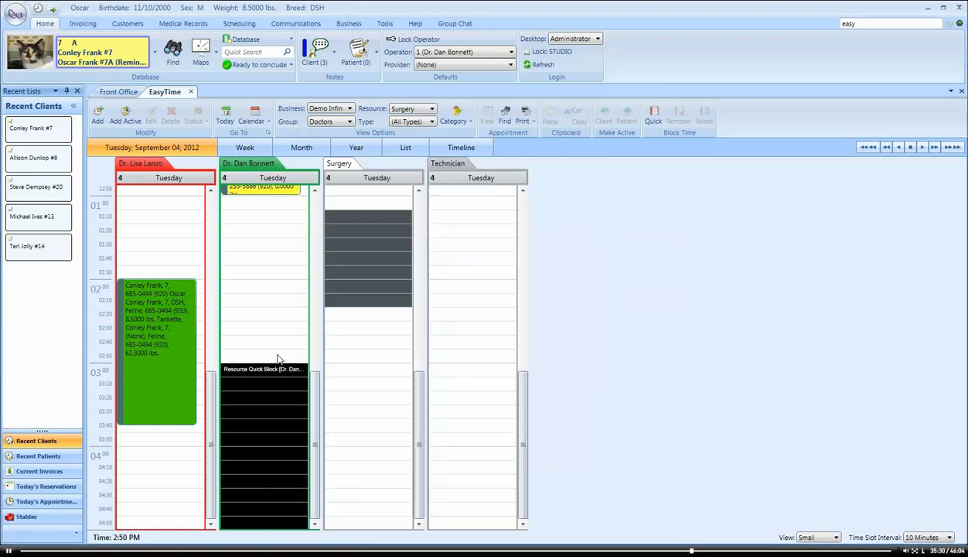
left_click(248, 27)
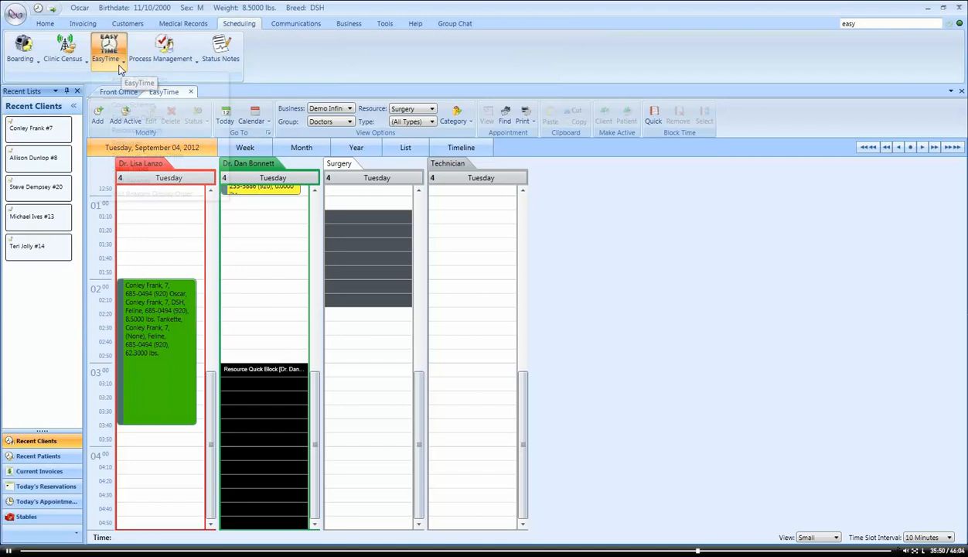
Open EasyTime Options from the EasyTime menu on the Scheduling ribbon.
left_click(120, 66)
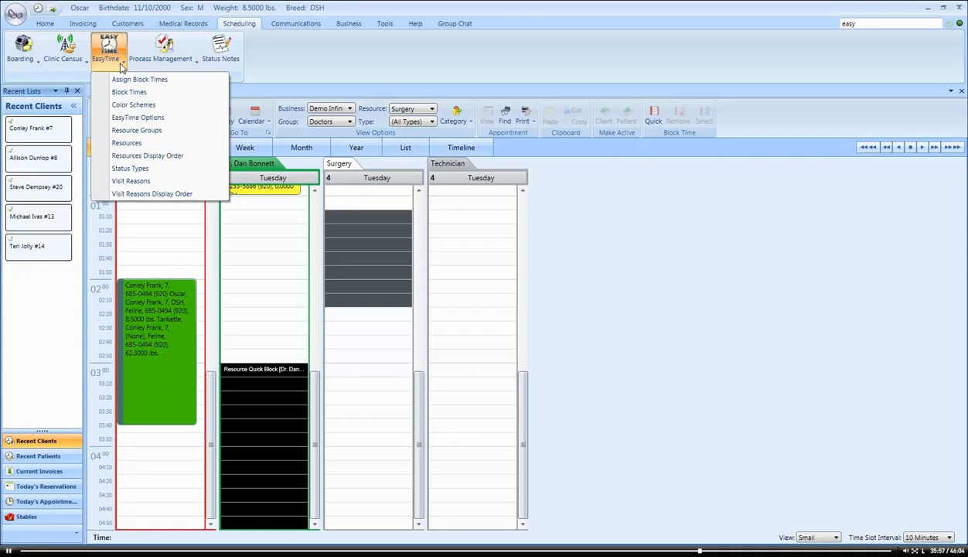
left_click(137, 118)
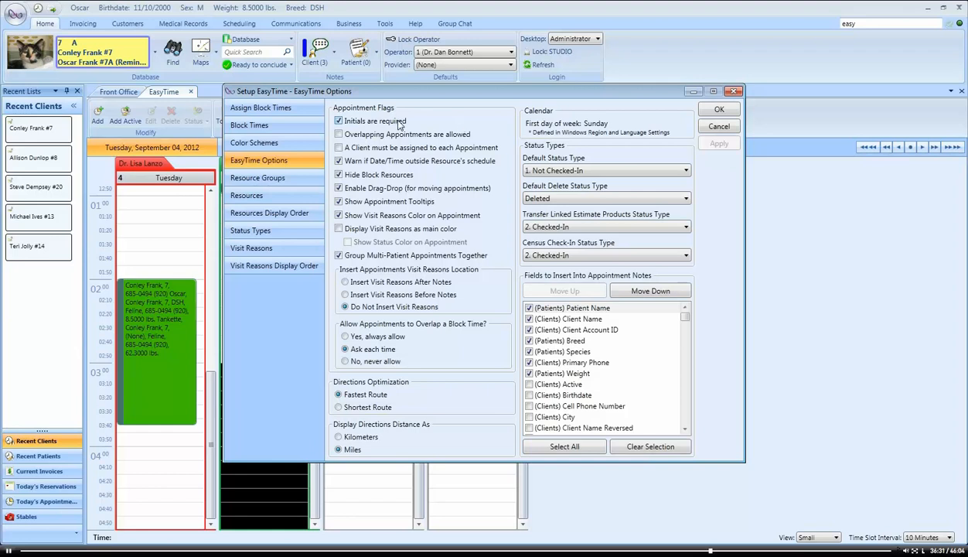
Stop requiring initials and a client on appointments, and allow overlapping appointments.
left_click(397, 123)
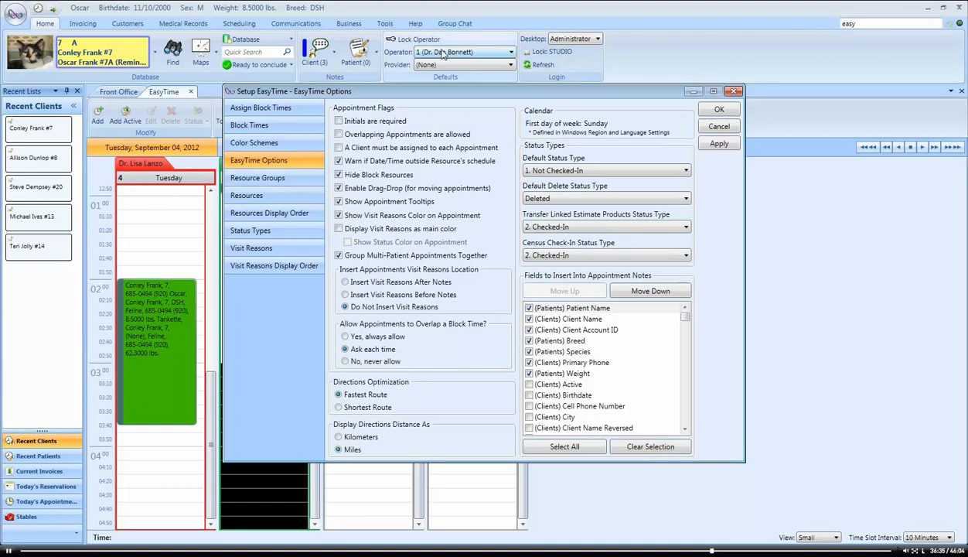
left_click(353, 138)
left_click(347, 149)
Show visit reason colour on appointments instead of as main colour, apply, and uncheck multi-patient grouping.
mouse_move(120, 294)
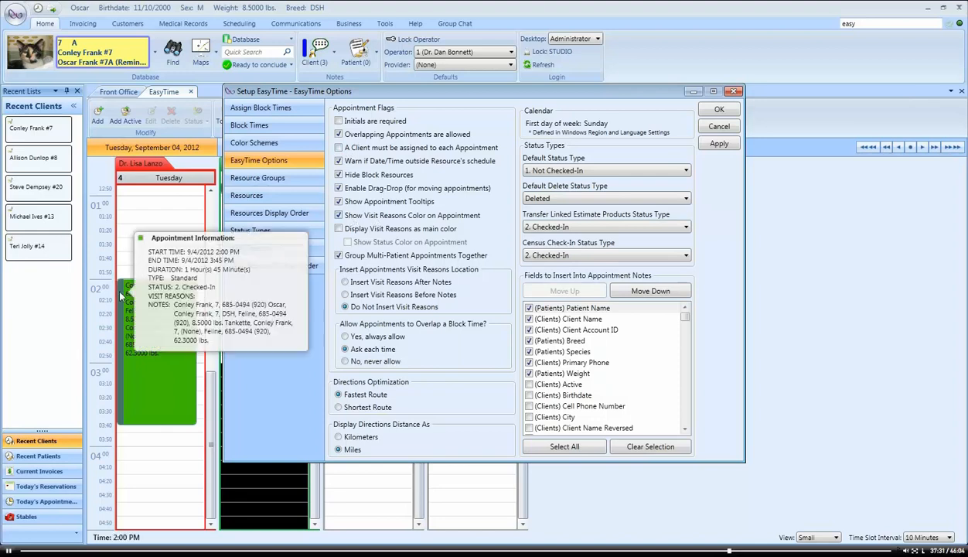
left_click(339, 229)
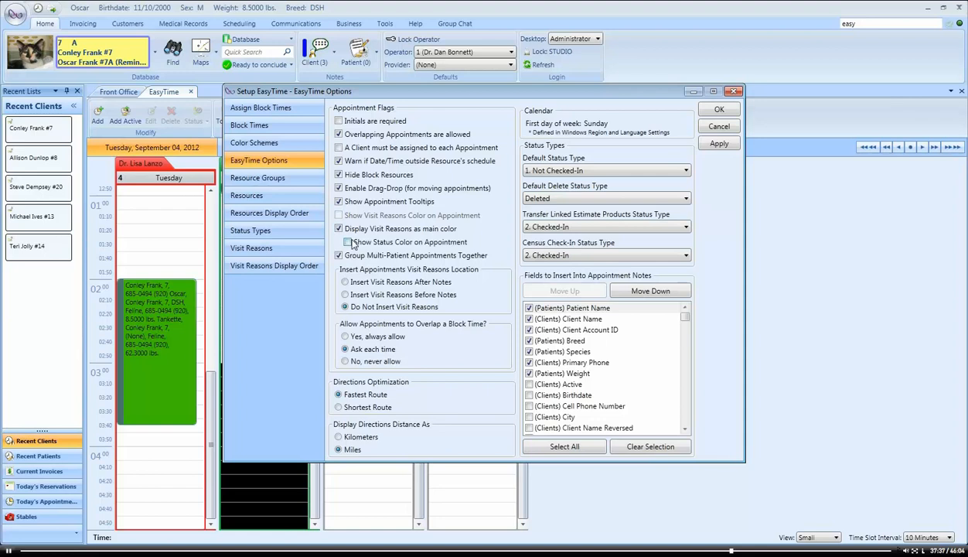
left_click(719, 144)
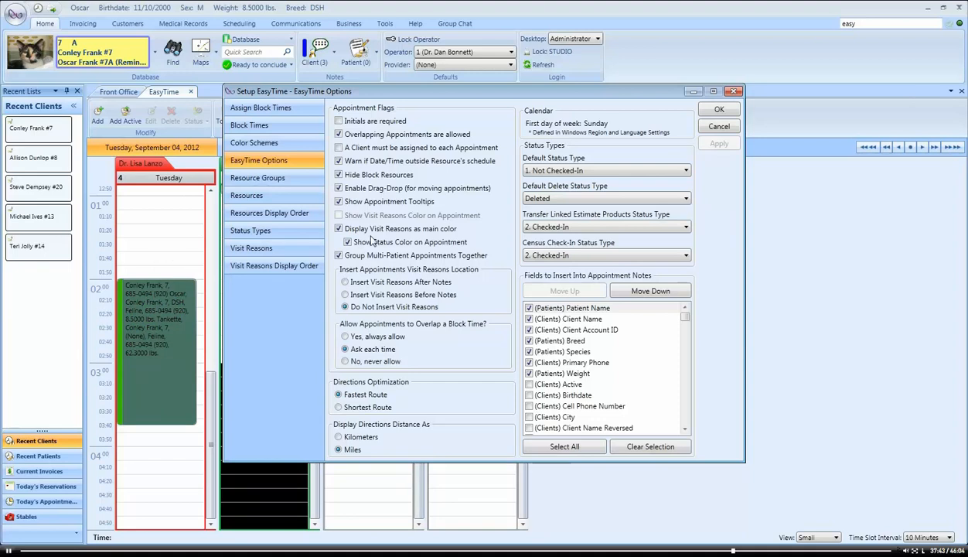
left_click(338, 229)
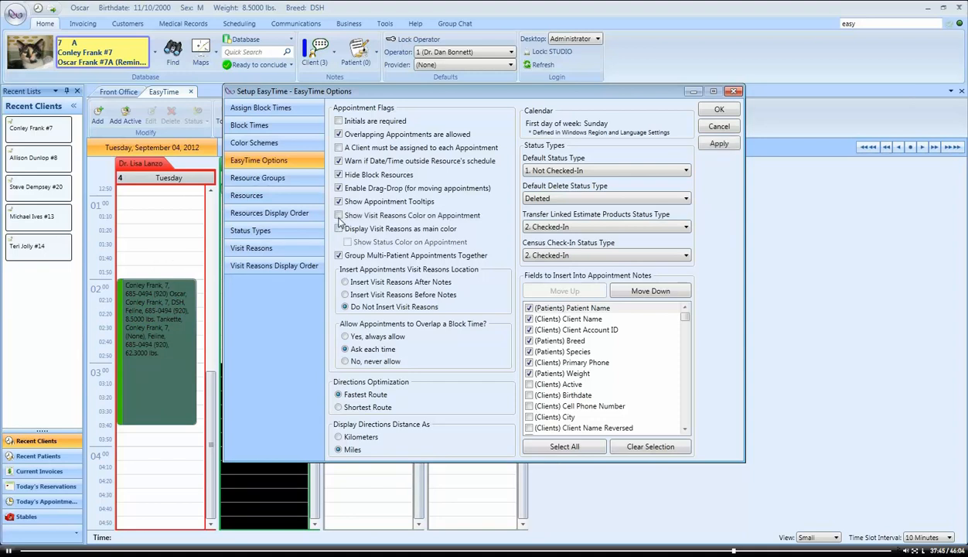
left_click(365, 231)
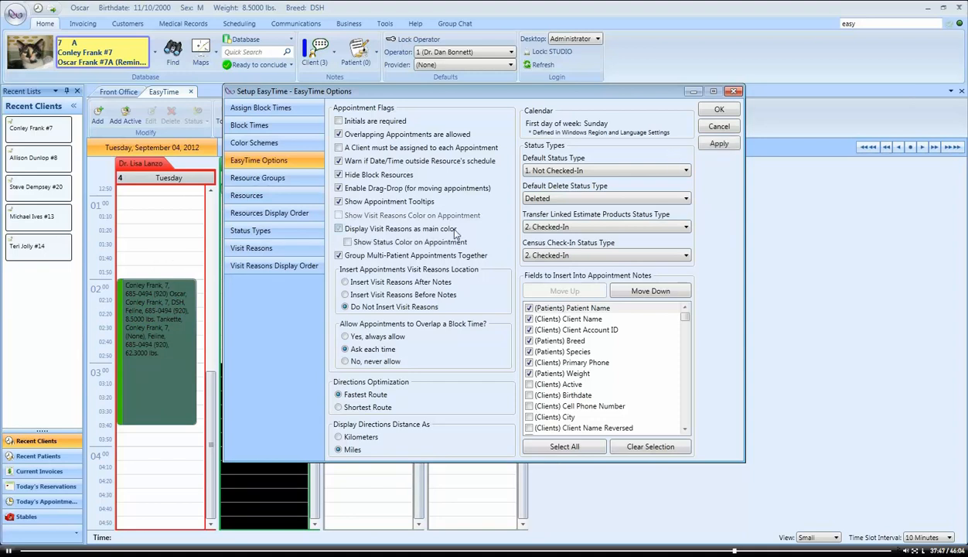
left_click(338, 229)
left_click(338, 215)
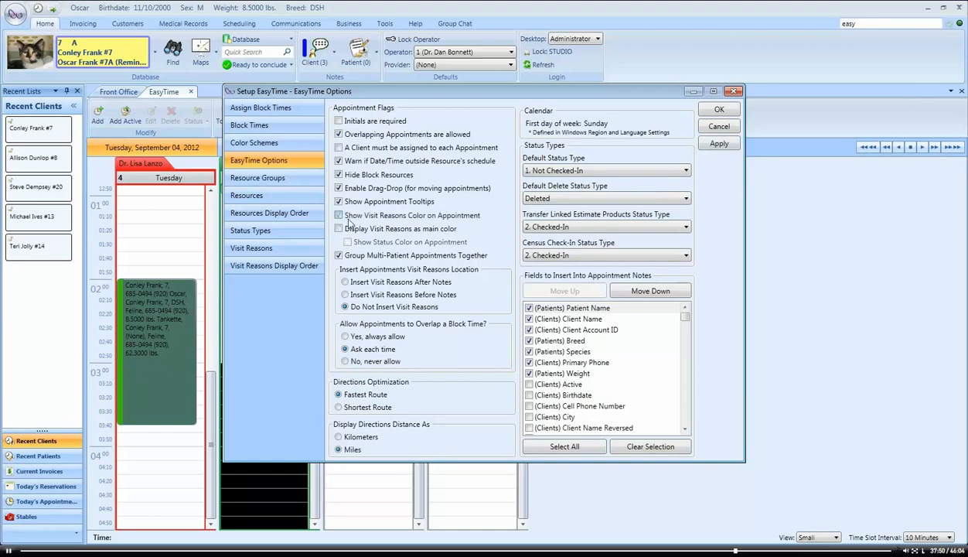
left_click(716, 145)
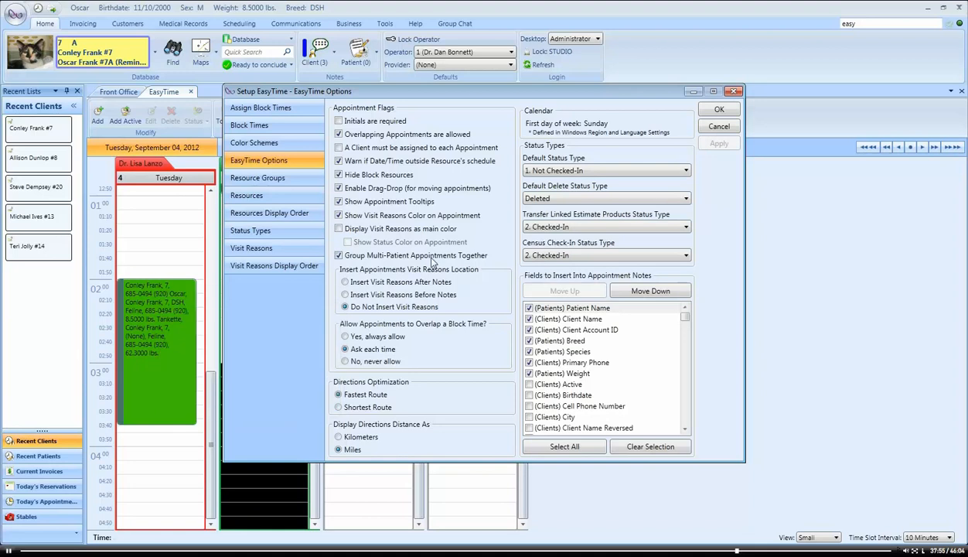
left_click(352, 257)
Turn off Group Multi-Patient Appointments Together, apply, and select the first patient's appointment.
left_click(352, 257)
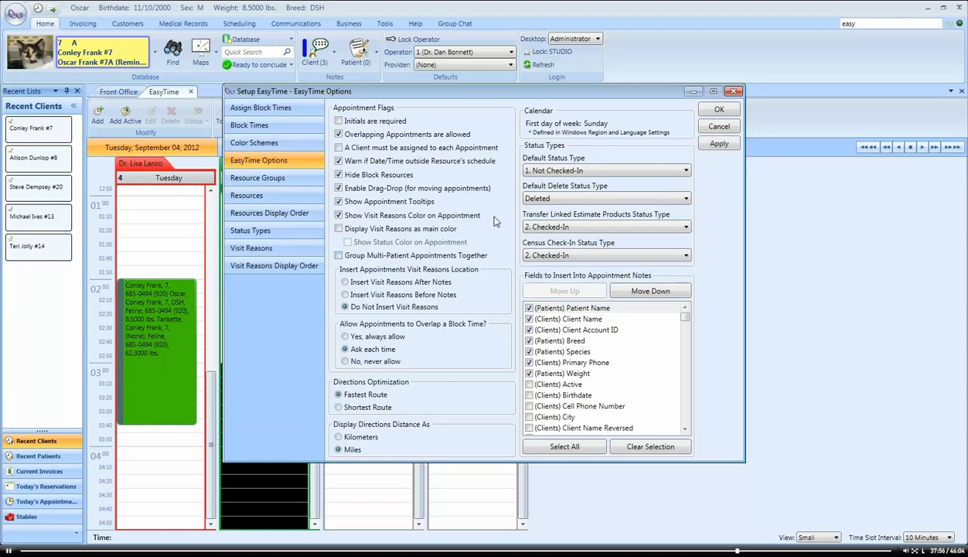
left_click(719, 143)
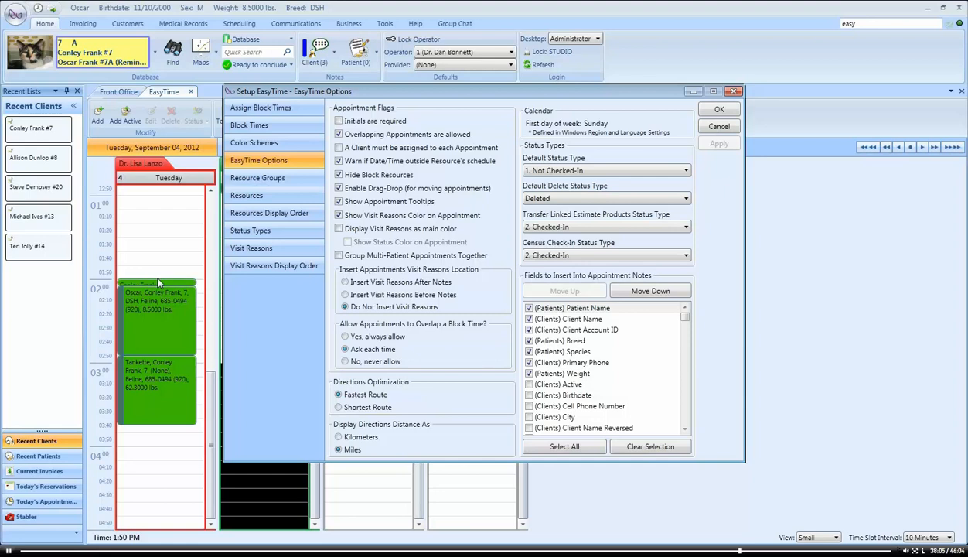
mouse_move(149, 398)
mouse_move(144, 319)
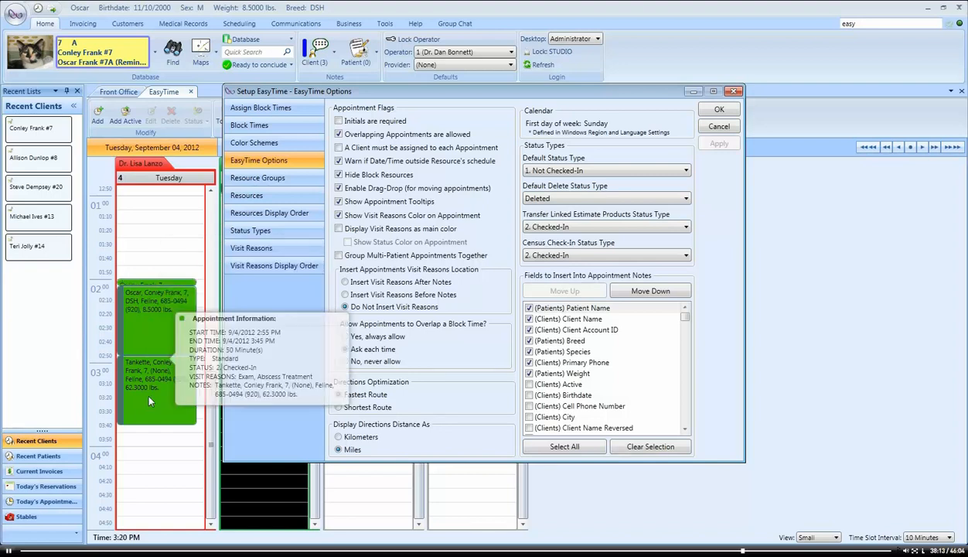
mouse_move(131, 286)
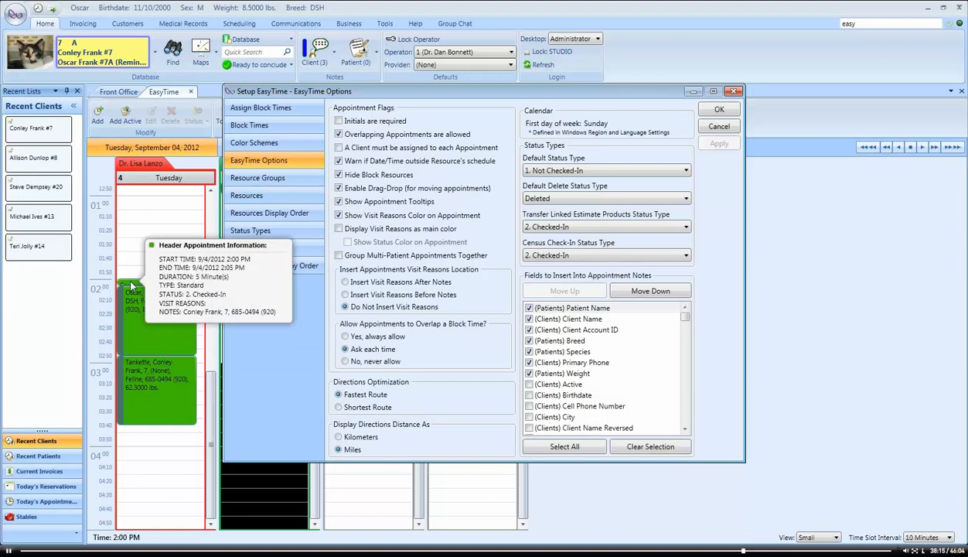
left_click(131, 286)
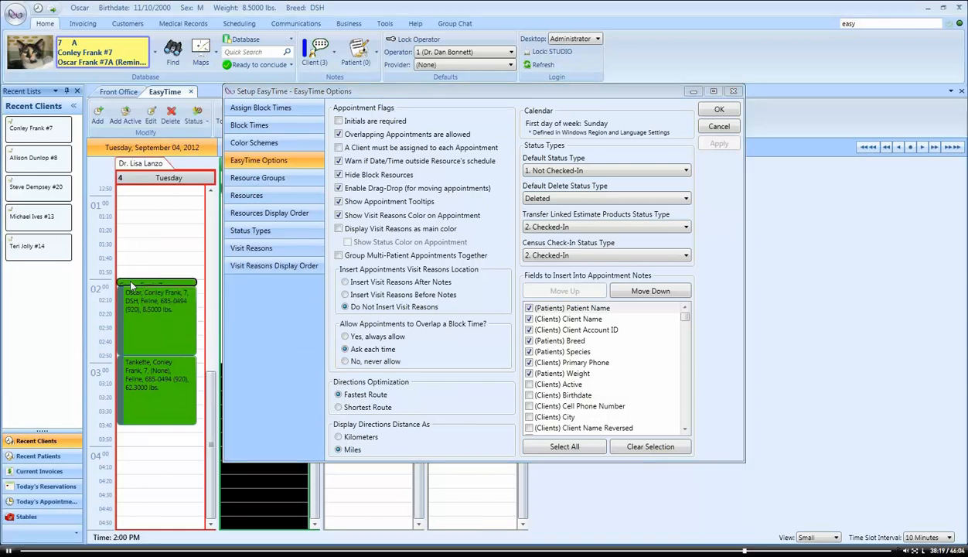
Change that appointment's status type to 1. Not Checked-In.
mouse_move(144, 318)
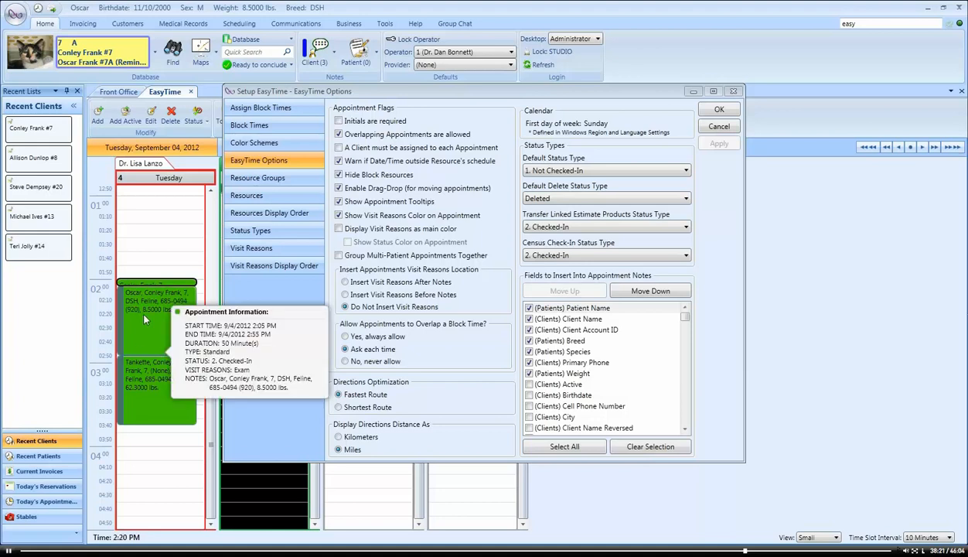
mouse_move(146, 381)
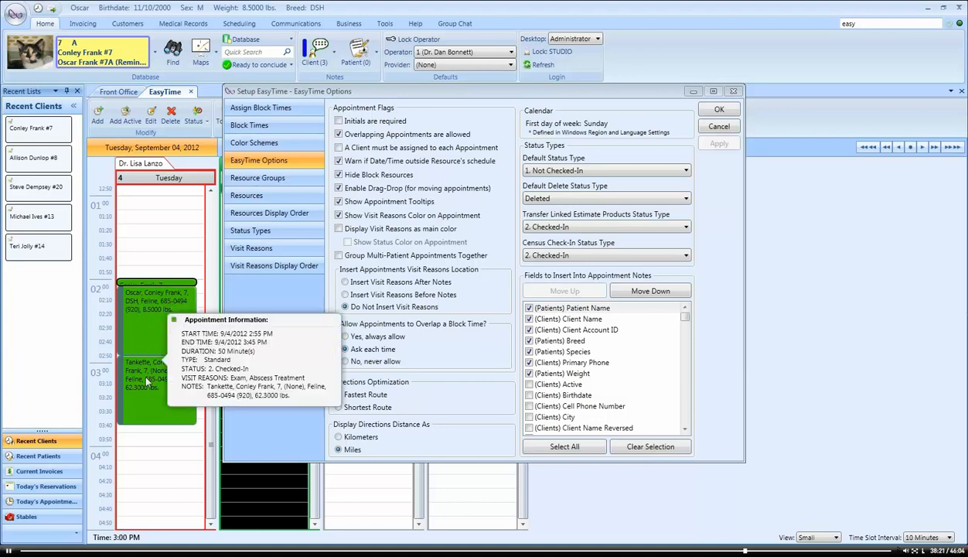
right_click(153, 318)
mouse_move(171, 300)
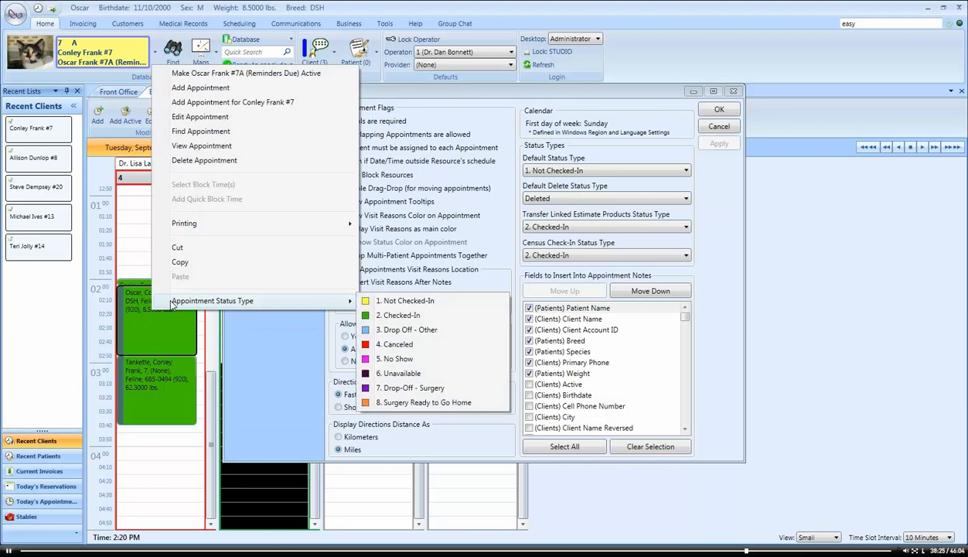
left_click(412, 307)
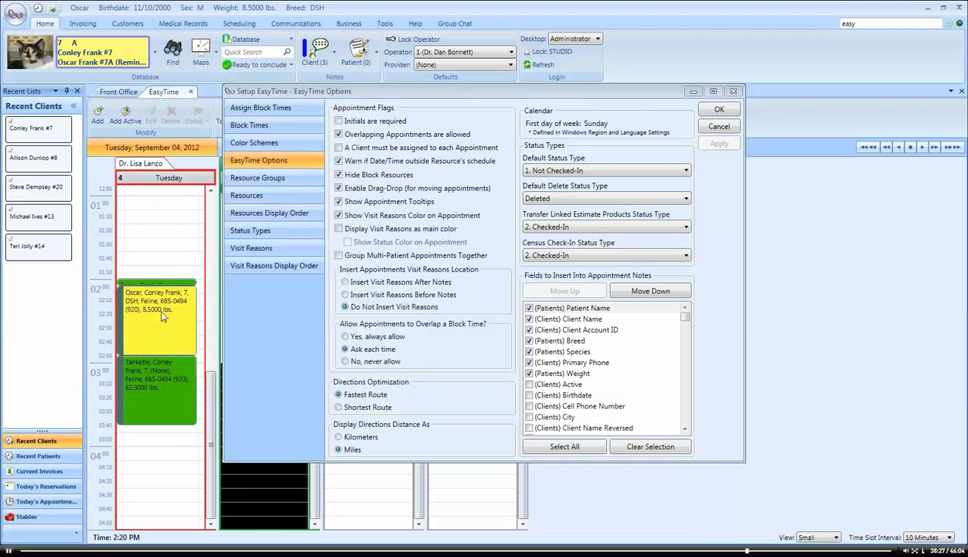
mouse_move(155, 327)
left_click(359, 339)
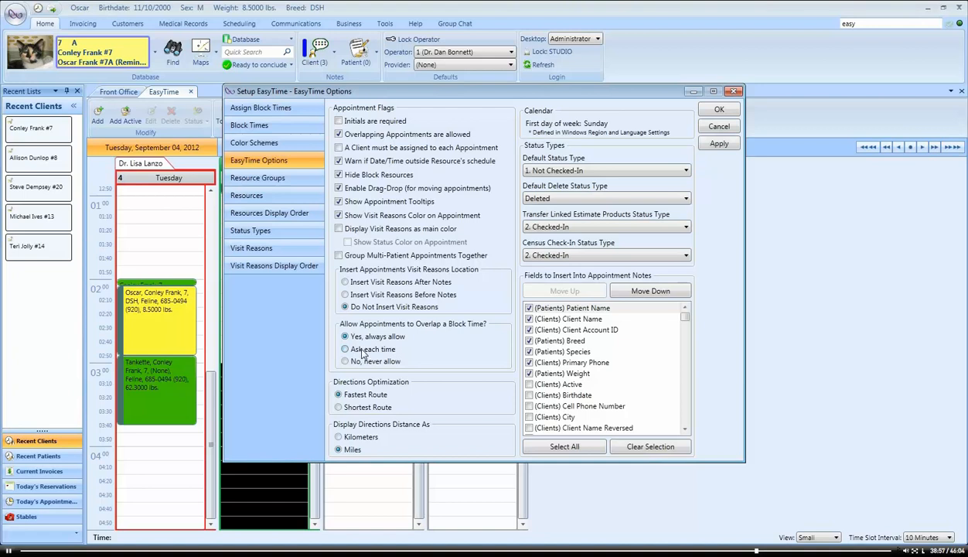
left_click(362, 350)
left_click(352, 407)
left_click(351, 397)
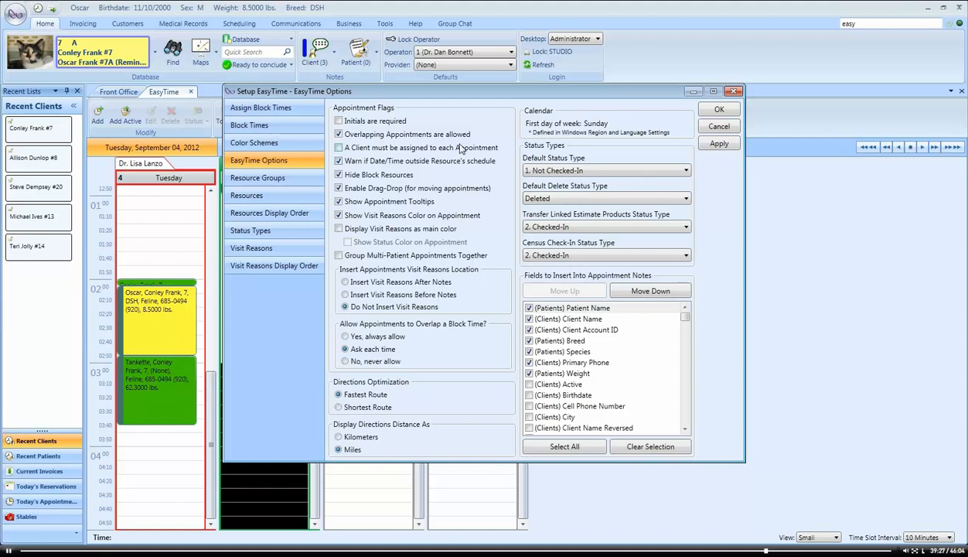
Keep Deleted as default delete status and 2. Checked-In for transferred estimates, then apply.
left_click(543, 200)
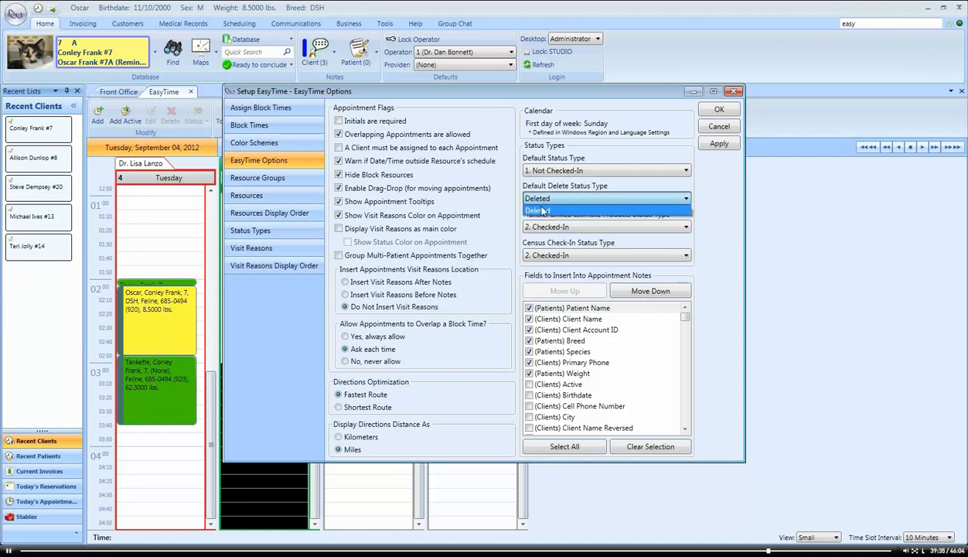
left_click(542, 210)
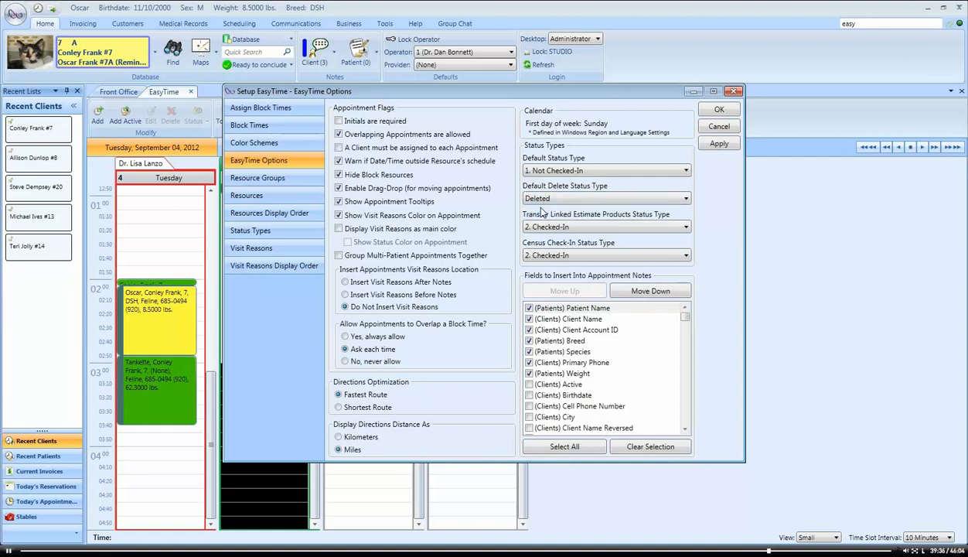
left_click(586, 228)
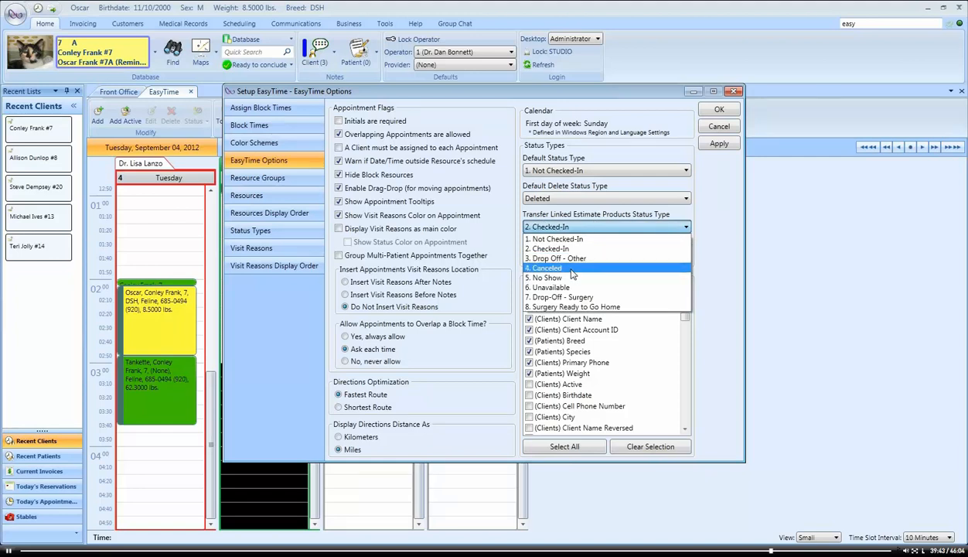
left_click(727, 231)
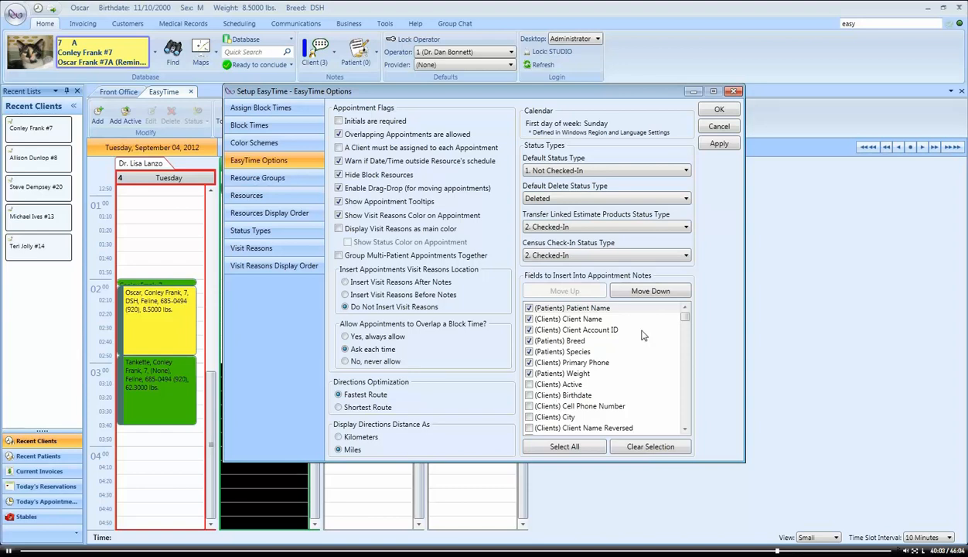
mouse_move(686, 316)
left_mouse_down()
mouse_move(686, 398)
mouse_move(684, 318)
left_mouse_up()
left_click(719, 144)
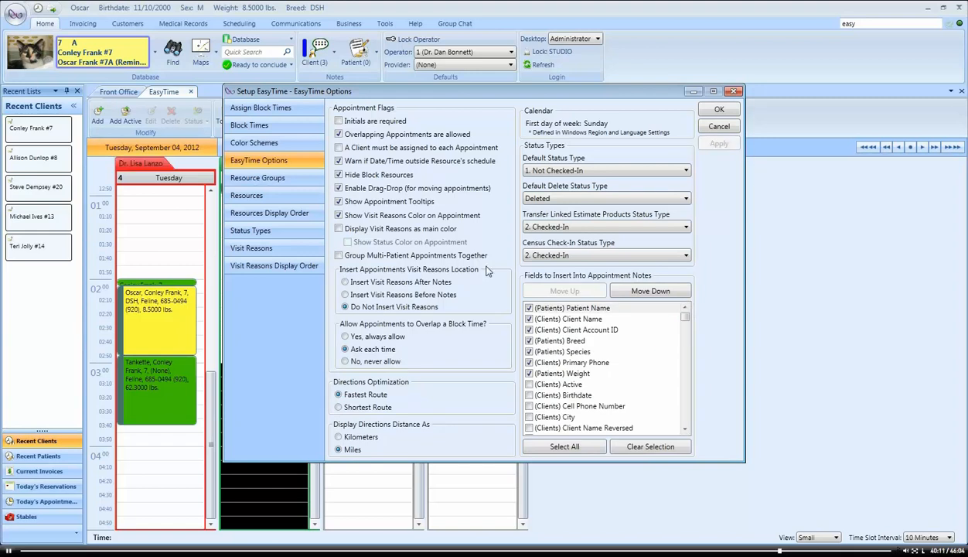
Block September 4 and September Wednesdays, the week of October 14–20, and all of November.
left_click(256, 128)
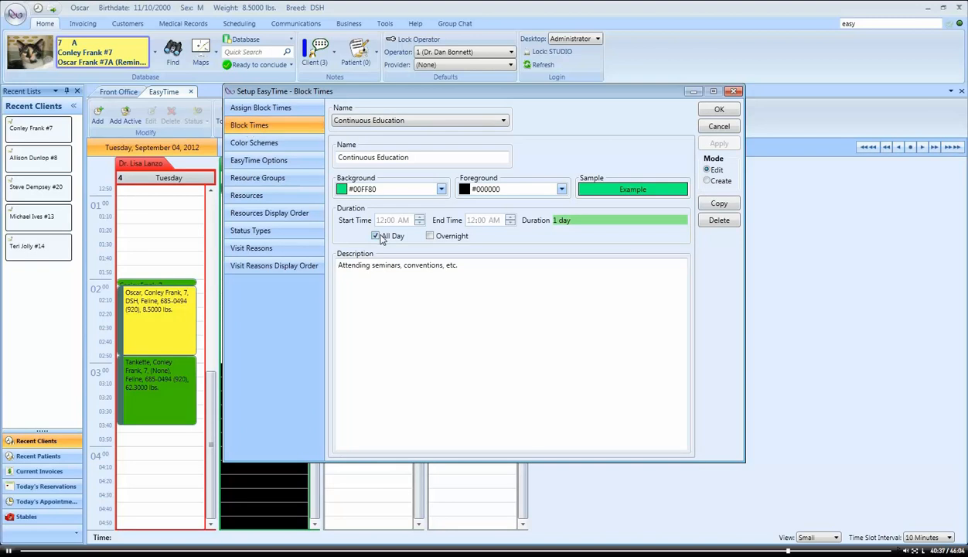
left_click(256, 110)
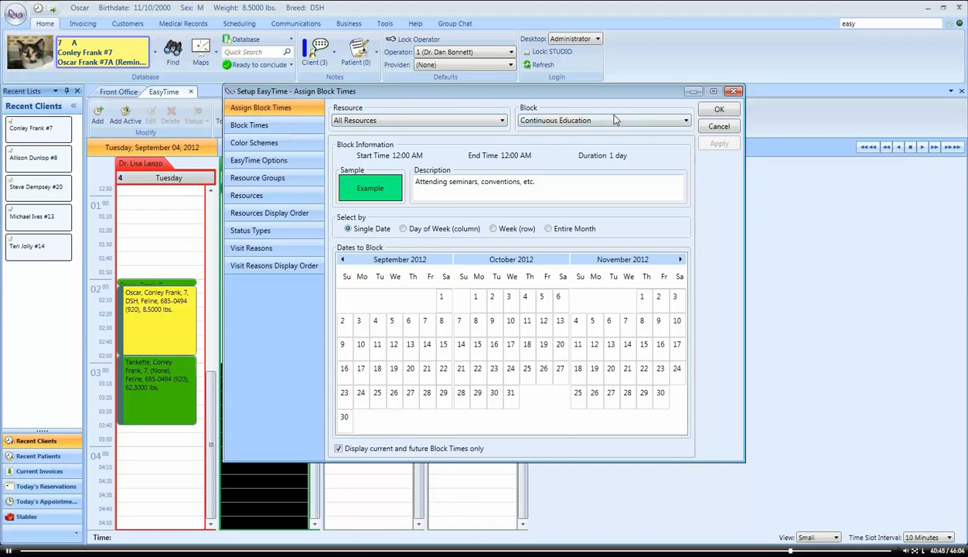
left_click(375, 325)
left_click(392, 322)
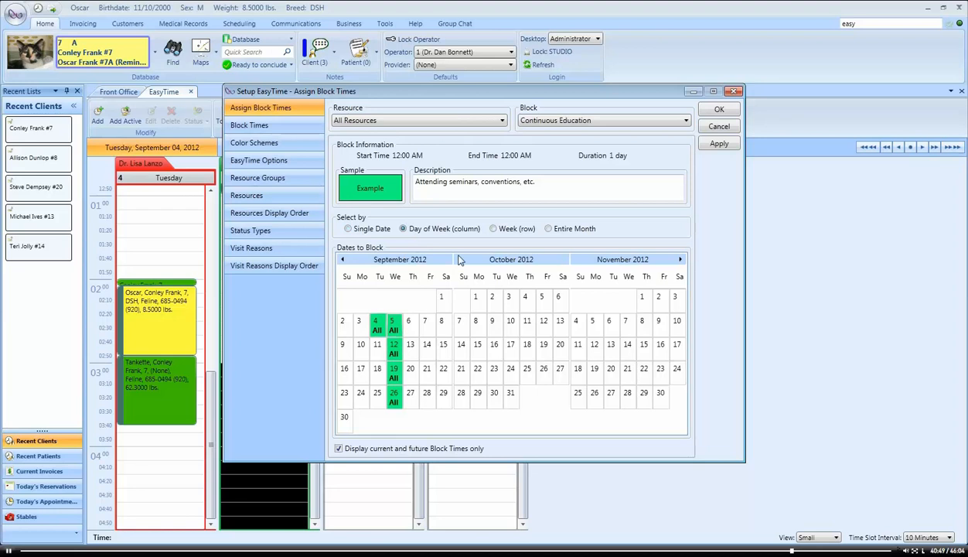
left_click(492, 228)
left_click(485, 350)
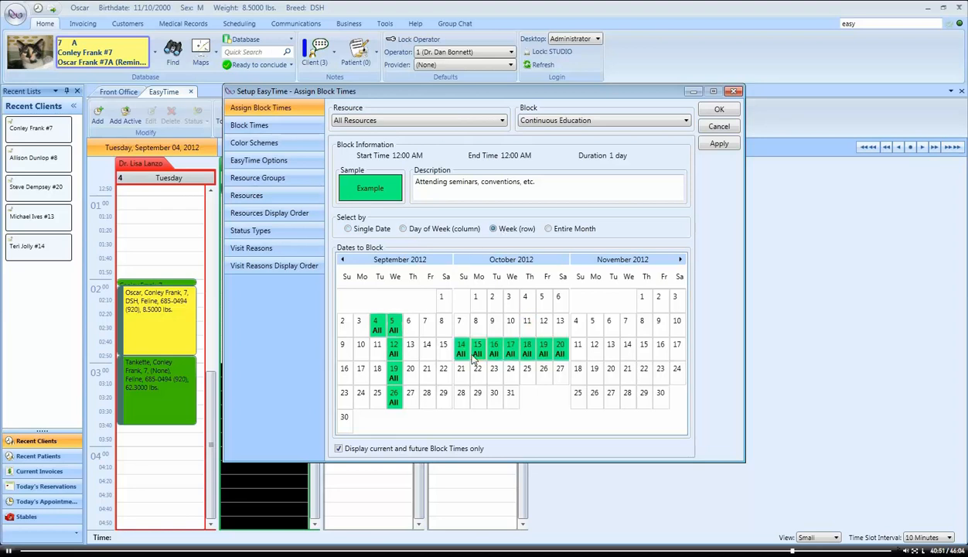
left_click(549, 229)
left_click(621, 328)
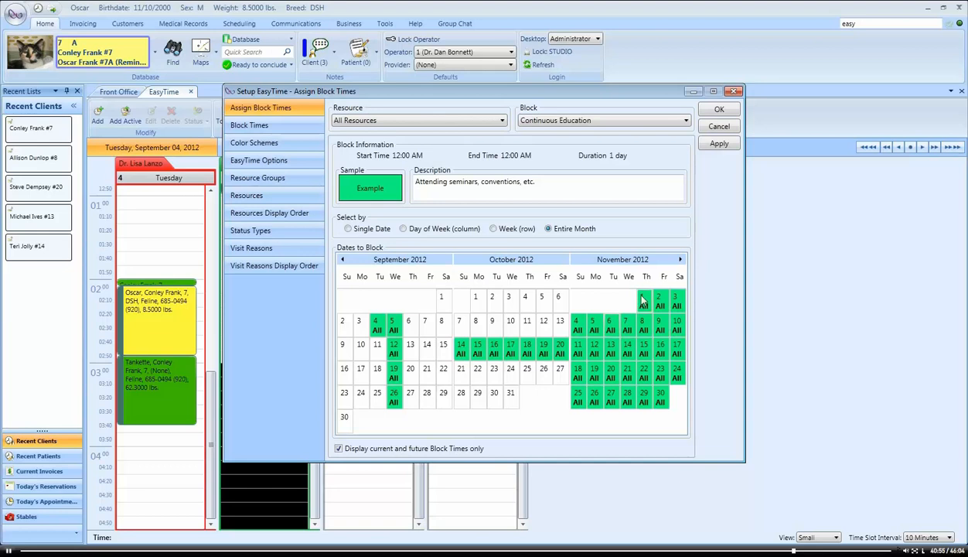
left_click(255, 143)
Discard the unsaved block time changes and keep the Default Color scheme selected.
left_click(554, 316)
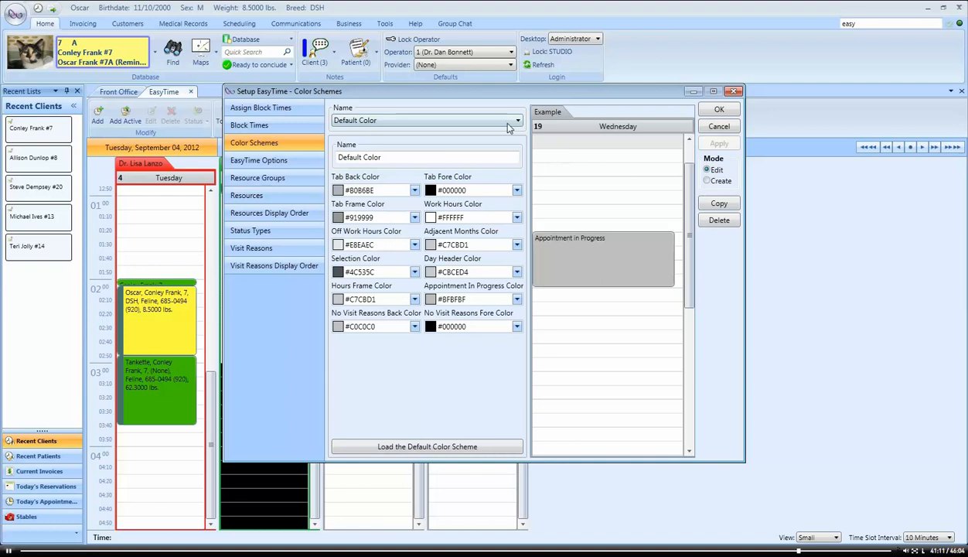
left_click(499, 121)
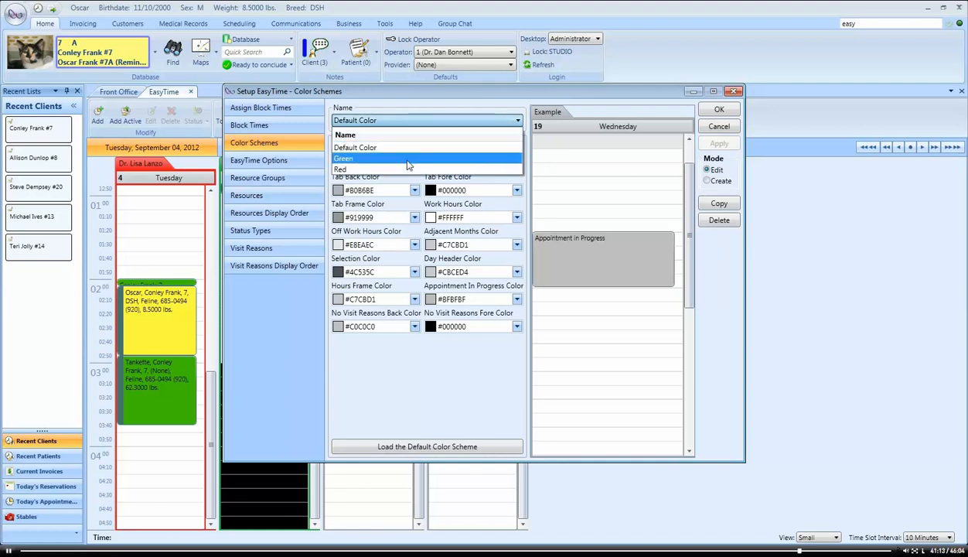
left_click(411, 117)
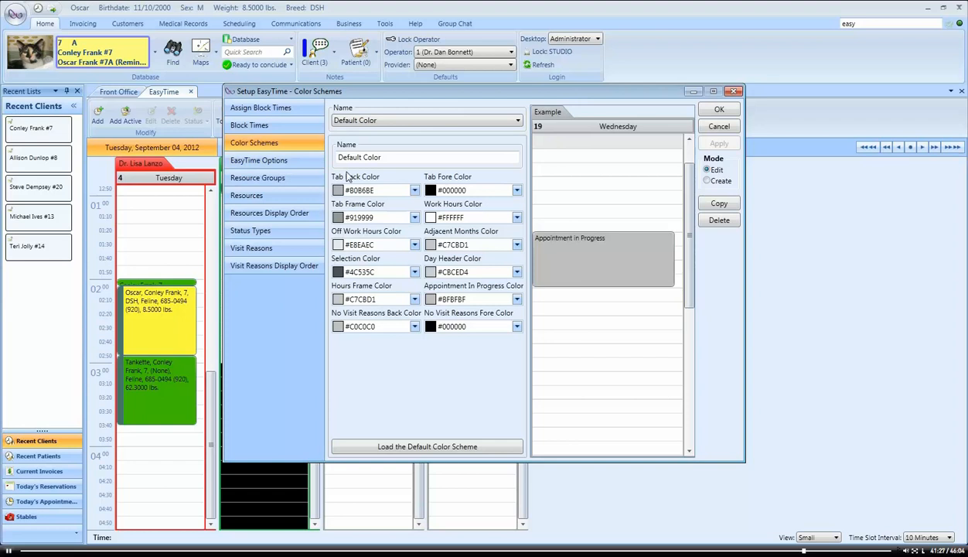
left_click(264, 198)
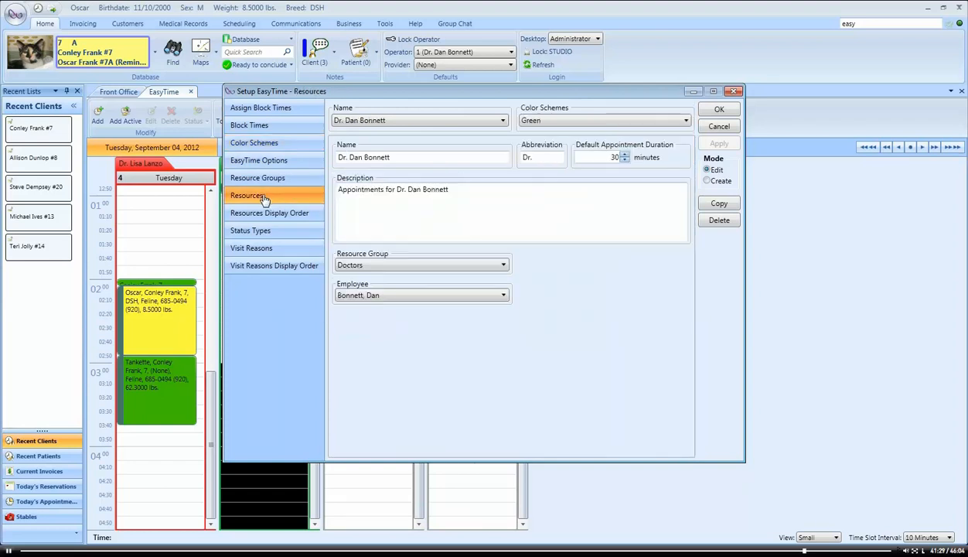
Review the Doctors resource group and a doctor resource with the Green colour scheme.
left_click(260, 181)
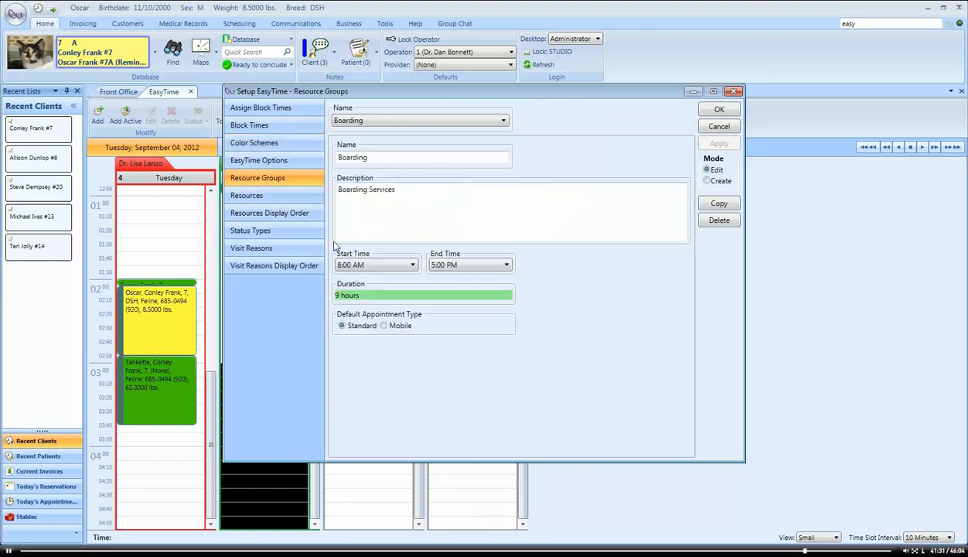
left_click(387, 121)
left_click(358, 158)
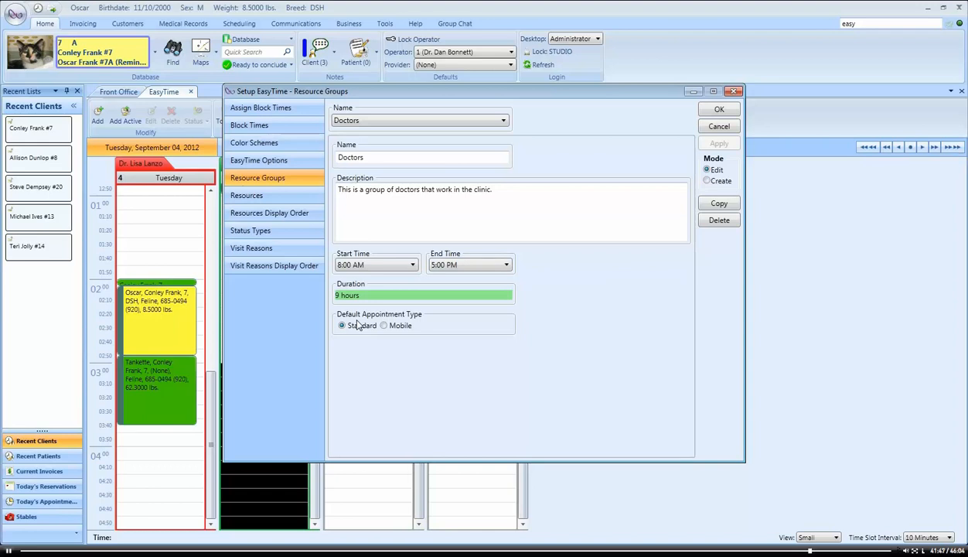
left_click(316, 198)
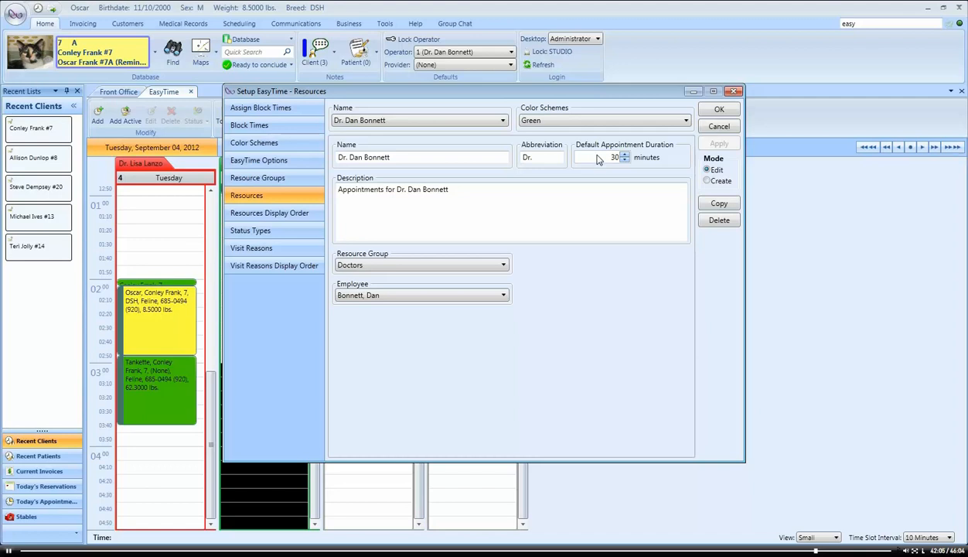
left_click(569, 122)
left_click(568, 121)
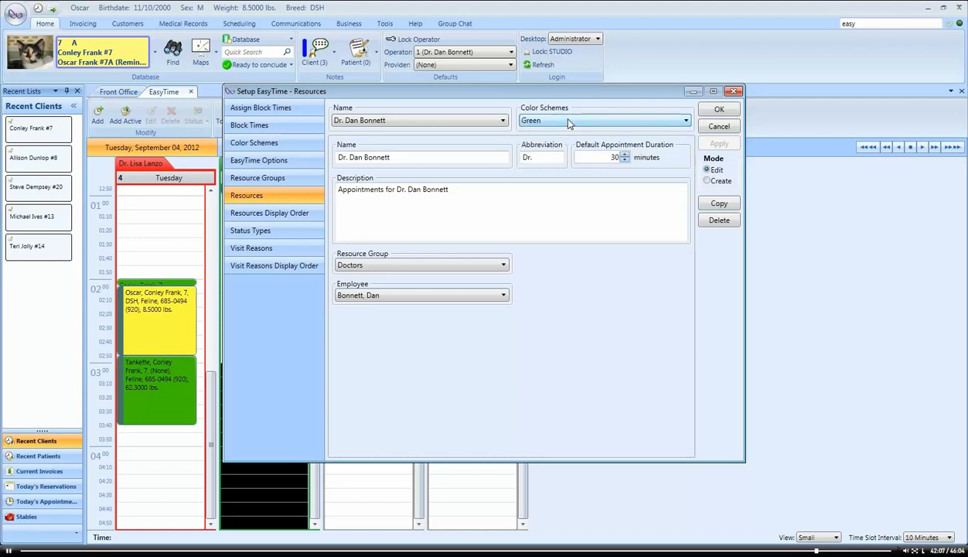
Check the Doctors resources display order, selecting the first resource.
left_click(291, 214)
left_click(387, 121)
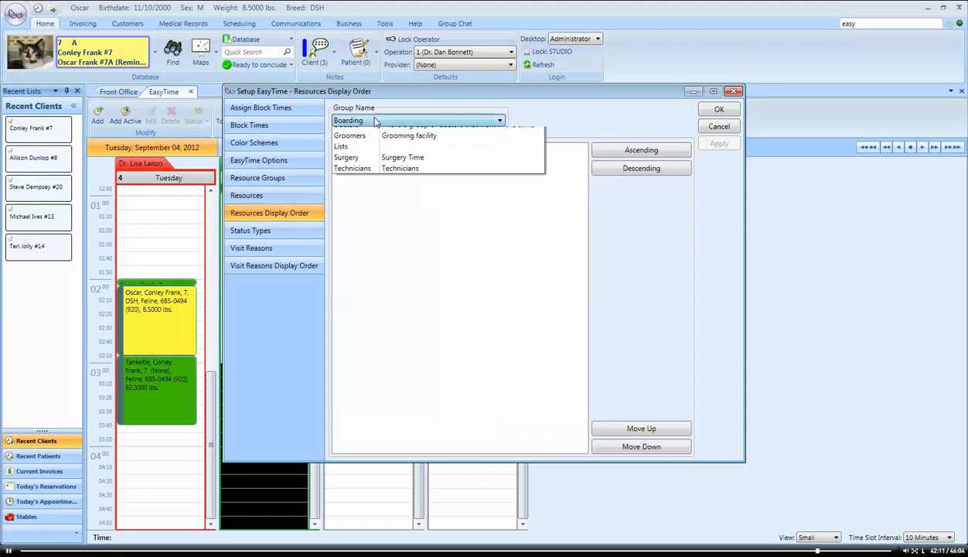
left_click(344, 157)
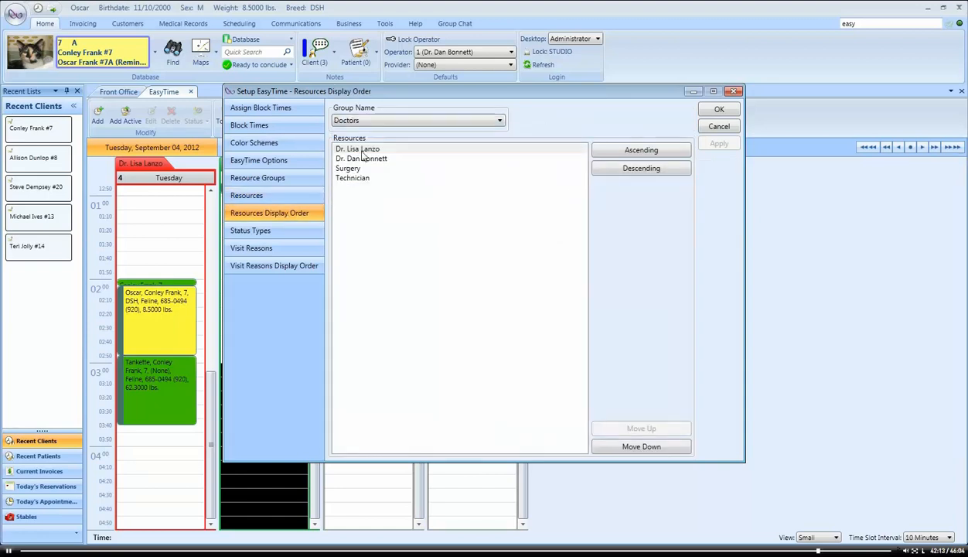
left_click(356, 150)
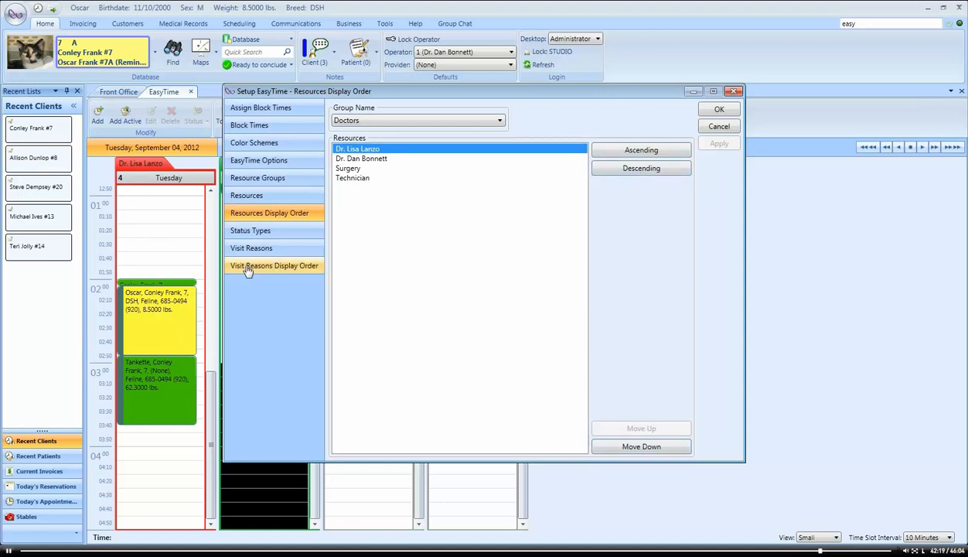
left_click(255, 233)
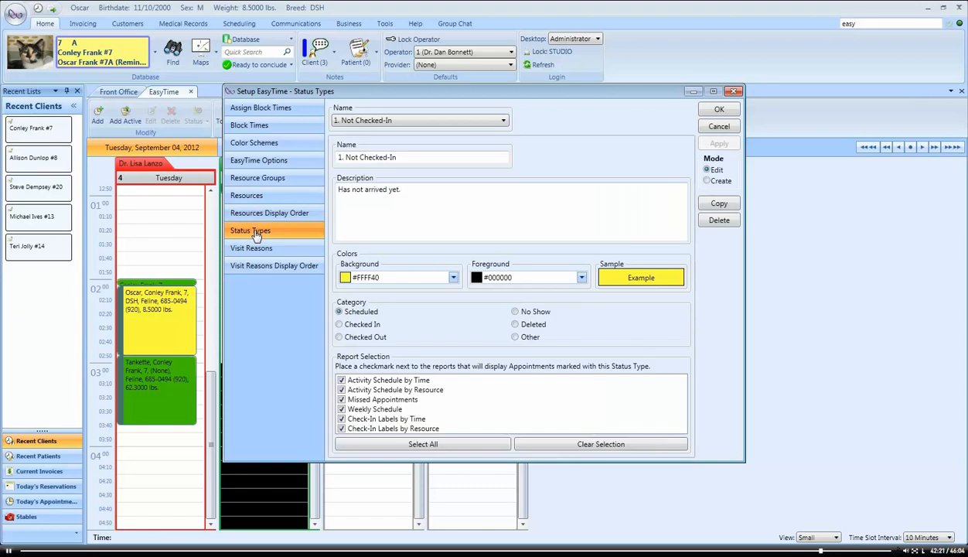
Review the 1. Not Checked-In, Deleted and 4. Canceled status types.
left_click(424, 124)
left_click(425, 126)
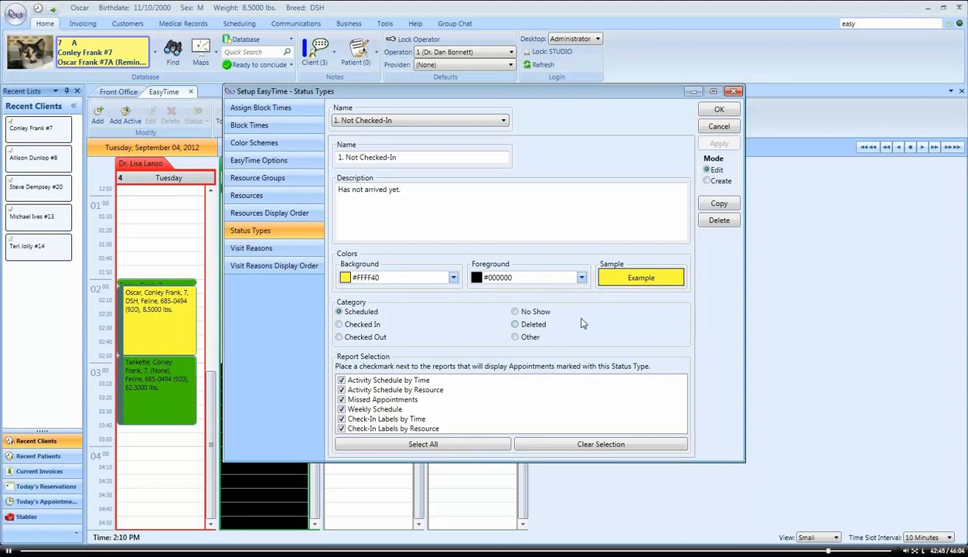
left_click(503, 122)
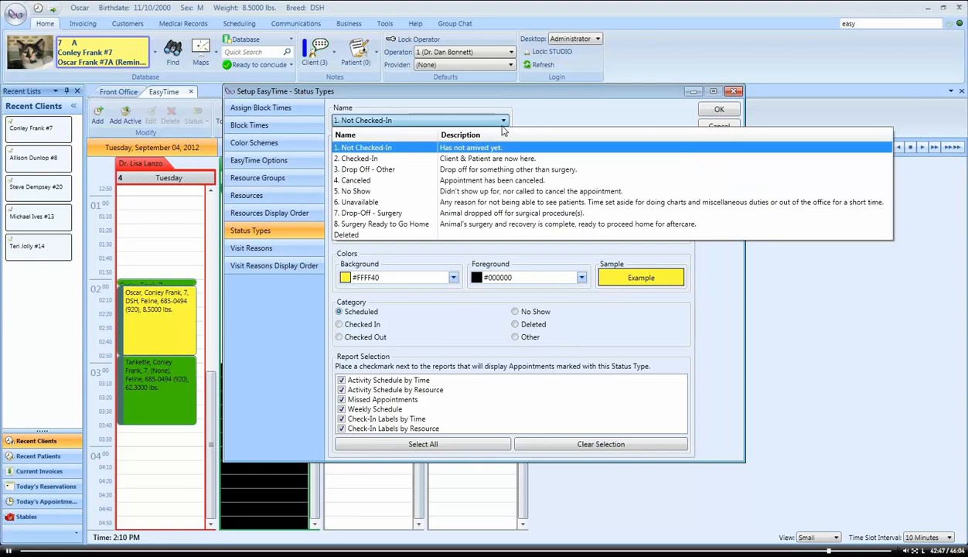
left_click(355, 233)
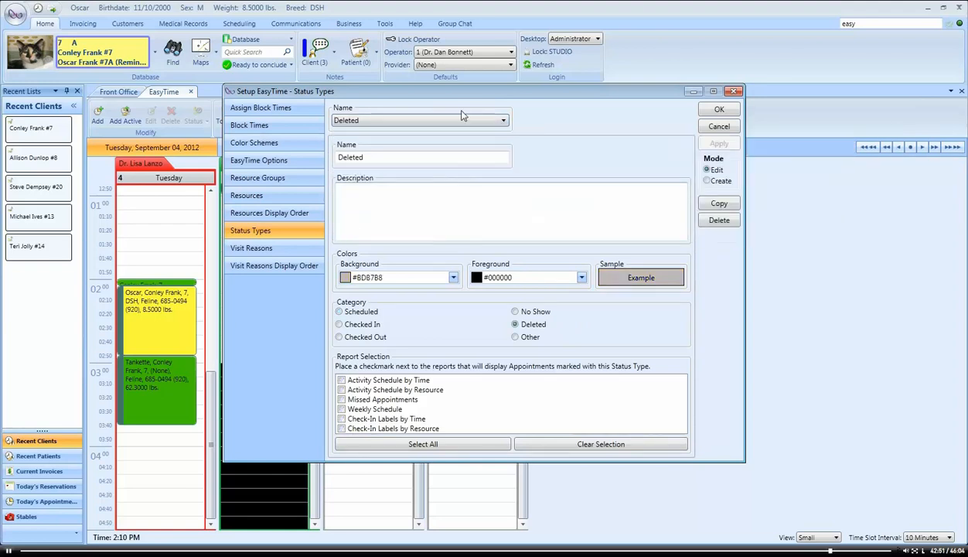
left_click(455, 118)
left_click(383, 183)
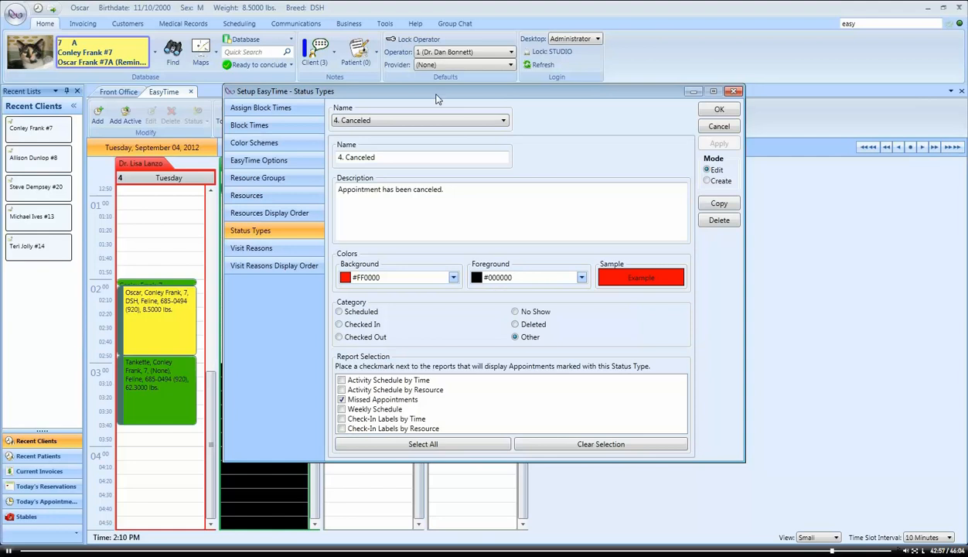
left_click_drag(426, 94, 413, 108)
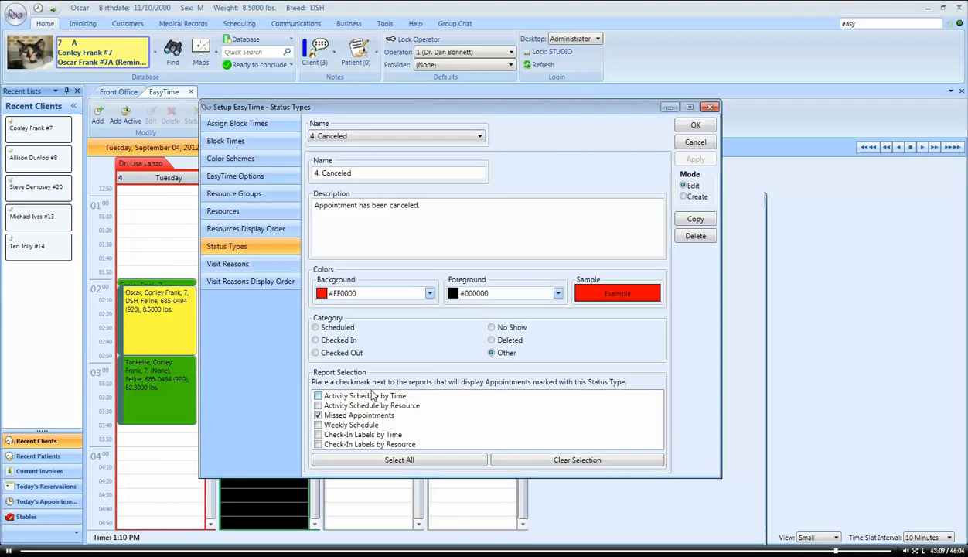
left_click(236, 267)
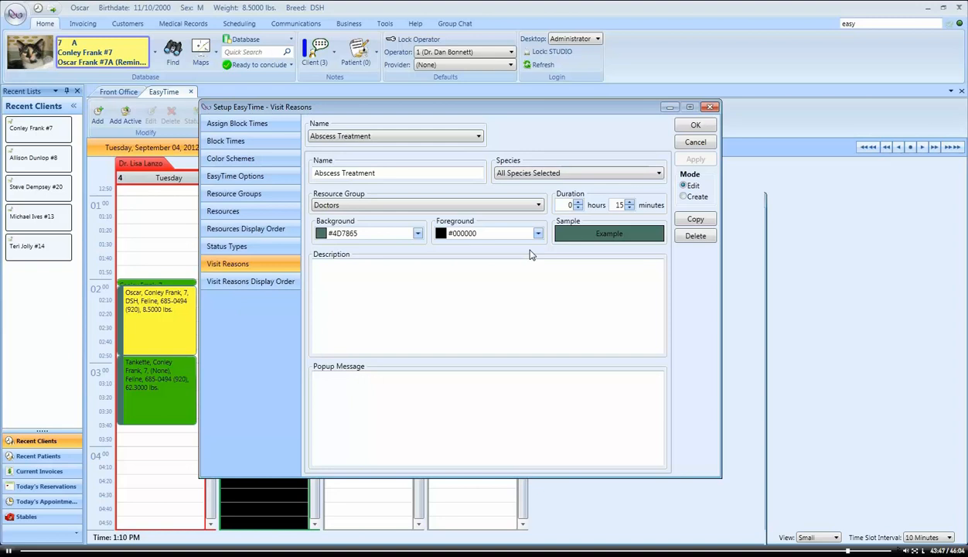
Add the popup message 'Remind about bringing a fecal sample.' to Abscess Treatment.
left_click(496, 276)
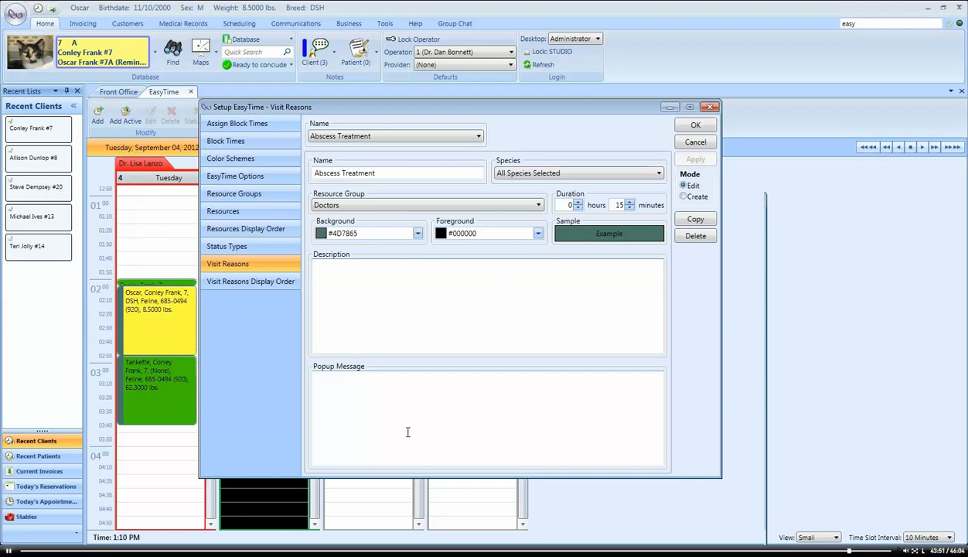
left_click(392, 410)
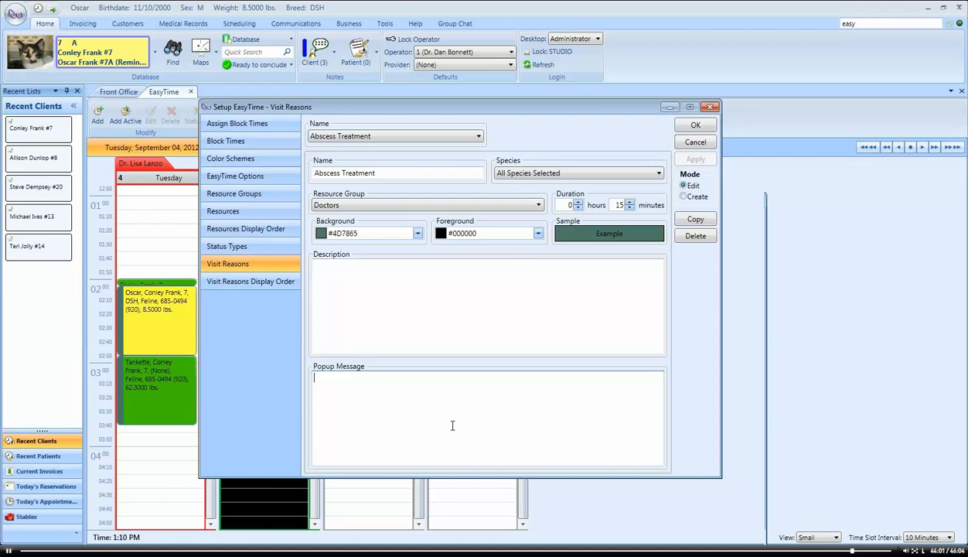
type("Remind a")
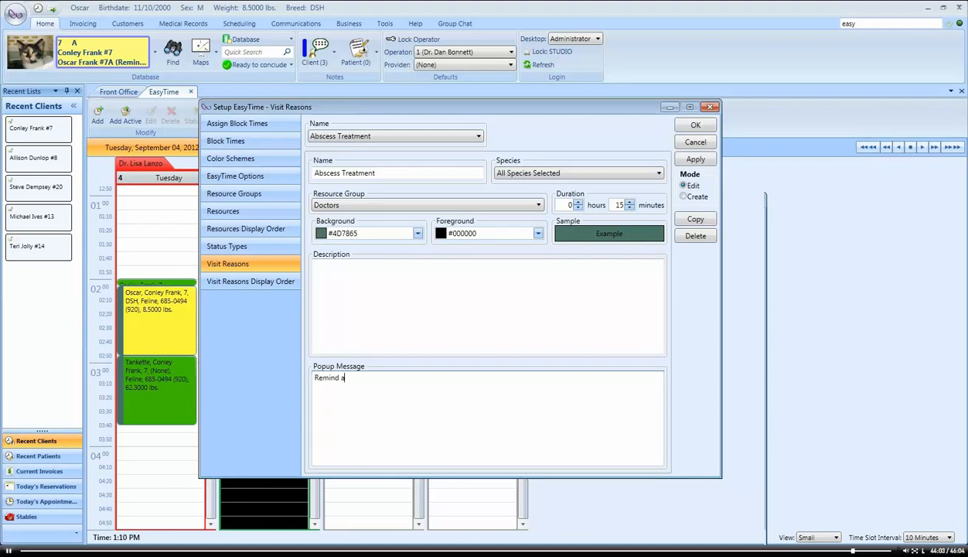
type("bout bringing a fecal sample")
type(".")
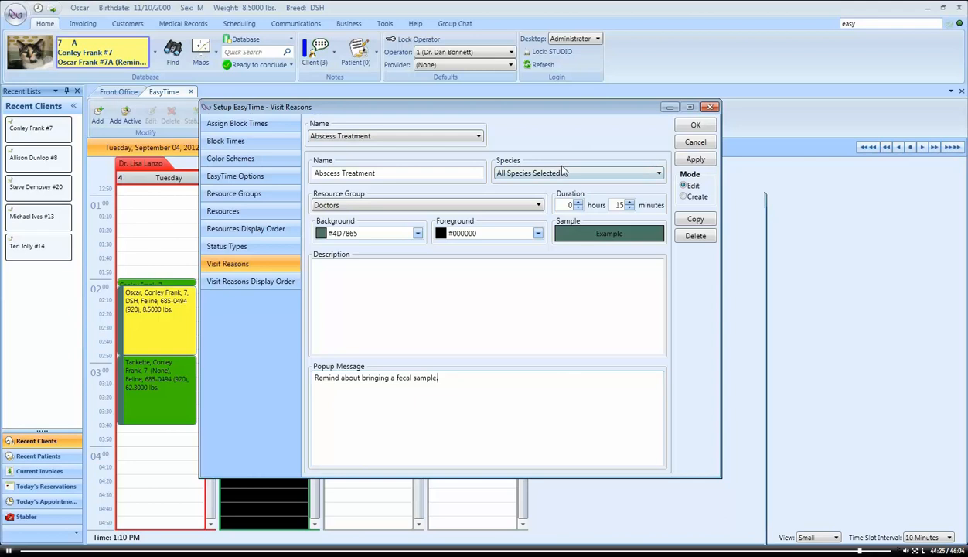
left_click(526, 172)
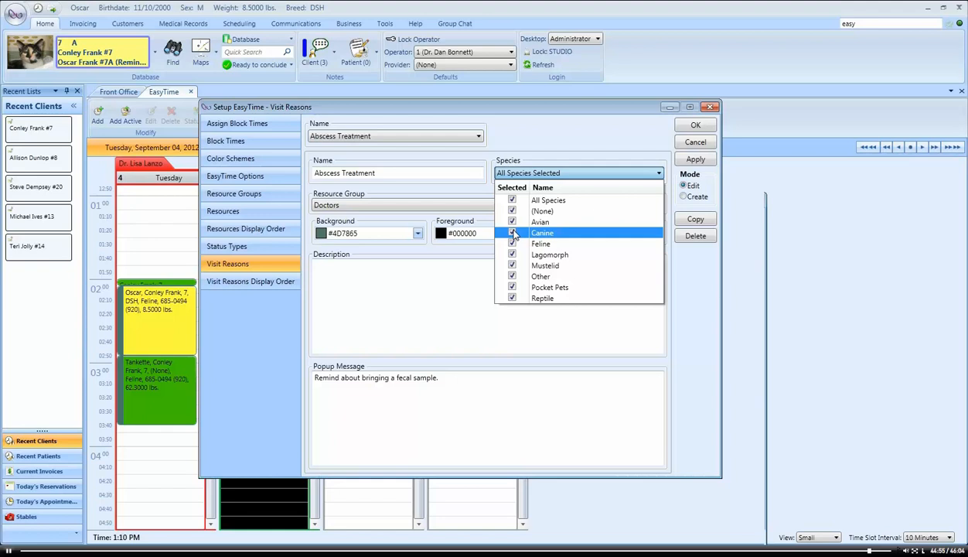
Close the Species list unchanged and cancel out of Setup EasyTime.
left_click(514, 126)
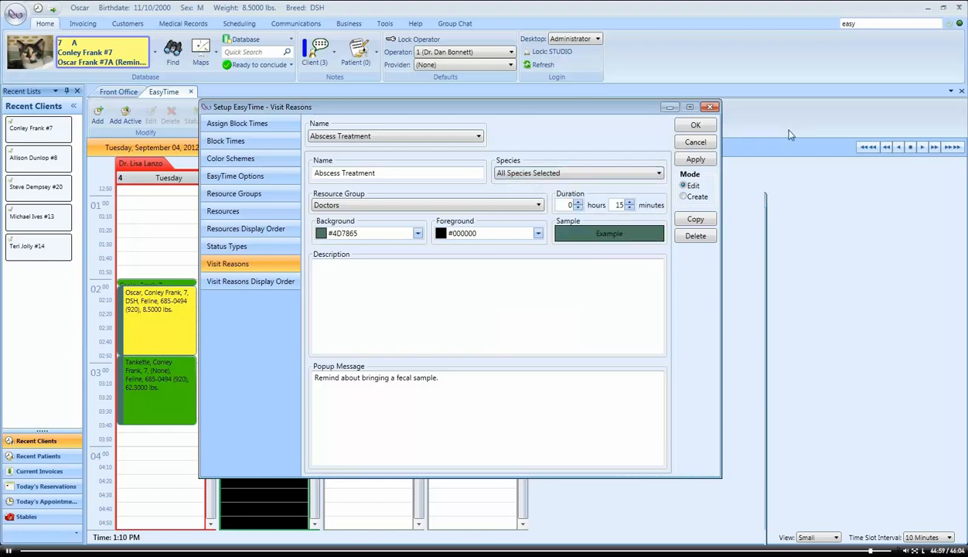
left_click(688, 139)
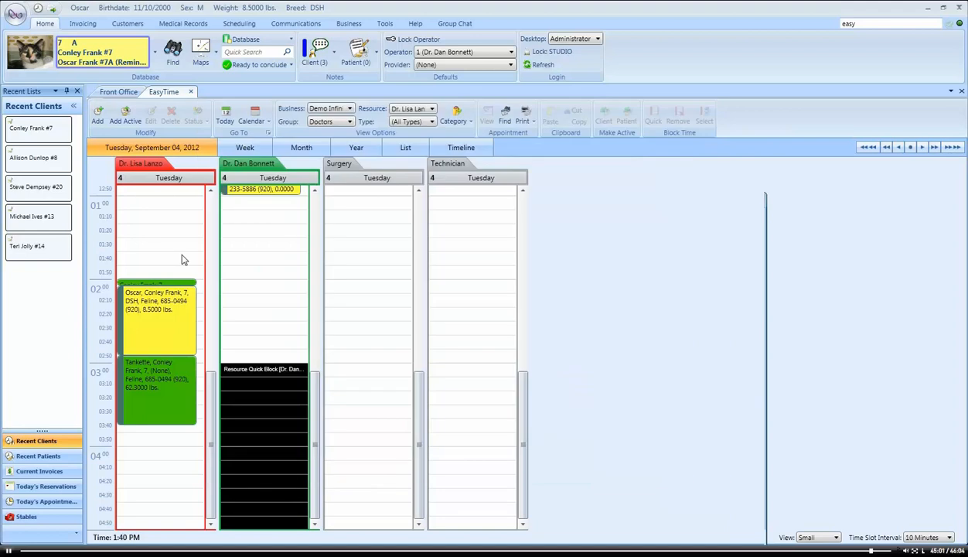